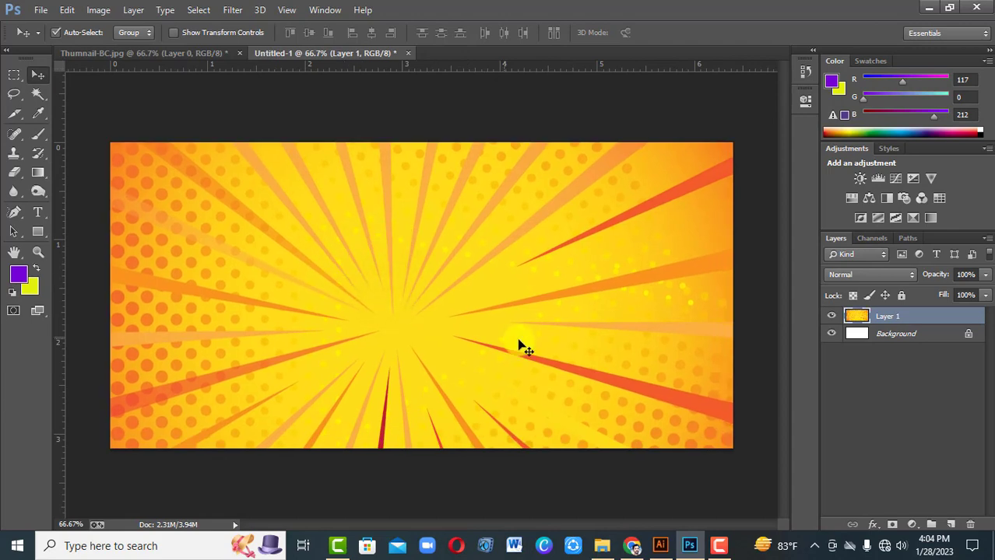
Step: Convert the sunburst background layer, Layer 1, to a smart object
{"action": "right_click", "coordinate": [931, 321]}
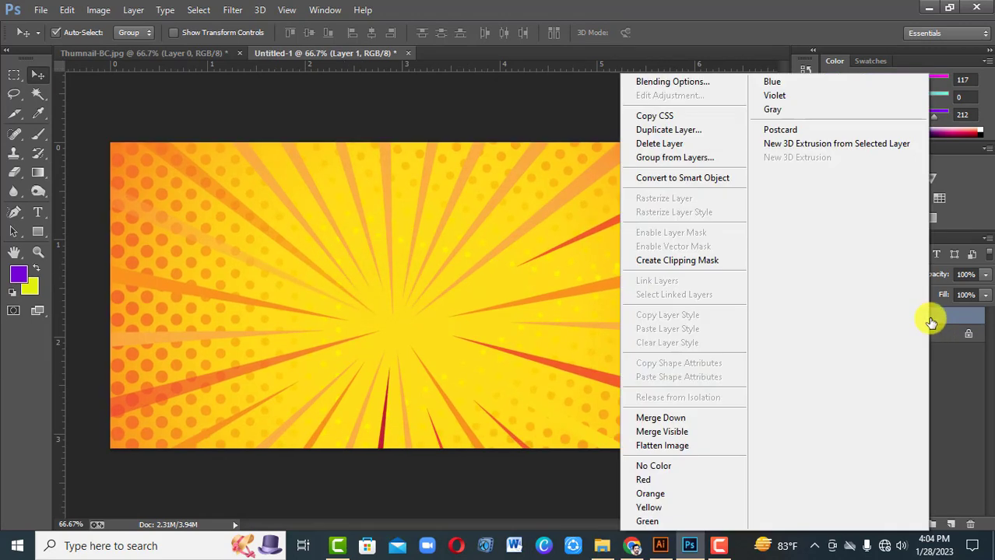
{"action": "left_click", "coordinate": [729, 172]}
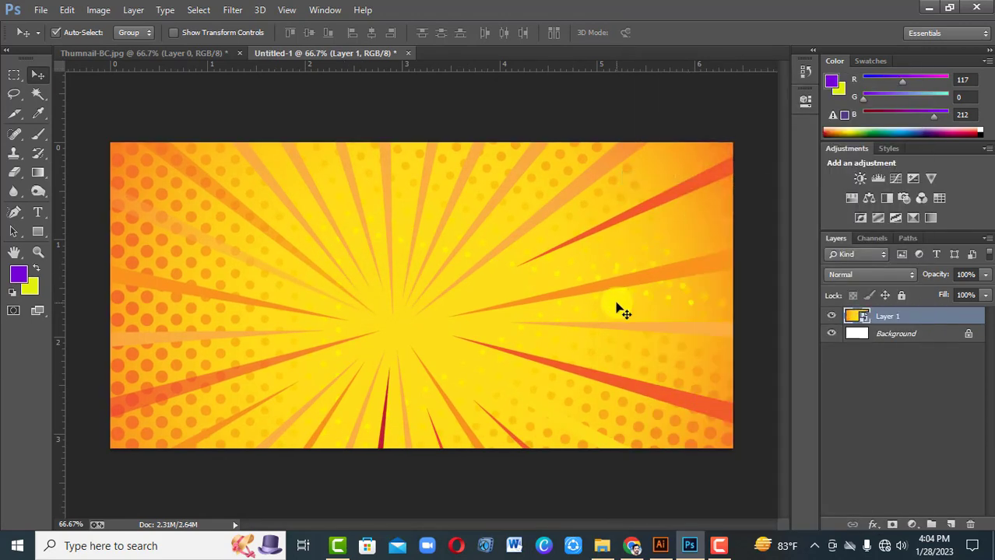
Step: Try to shift the sunburst background upward and scale its height to 99.72%
{"action": "key", "text": "ctrl+t"}
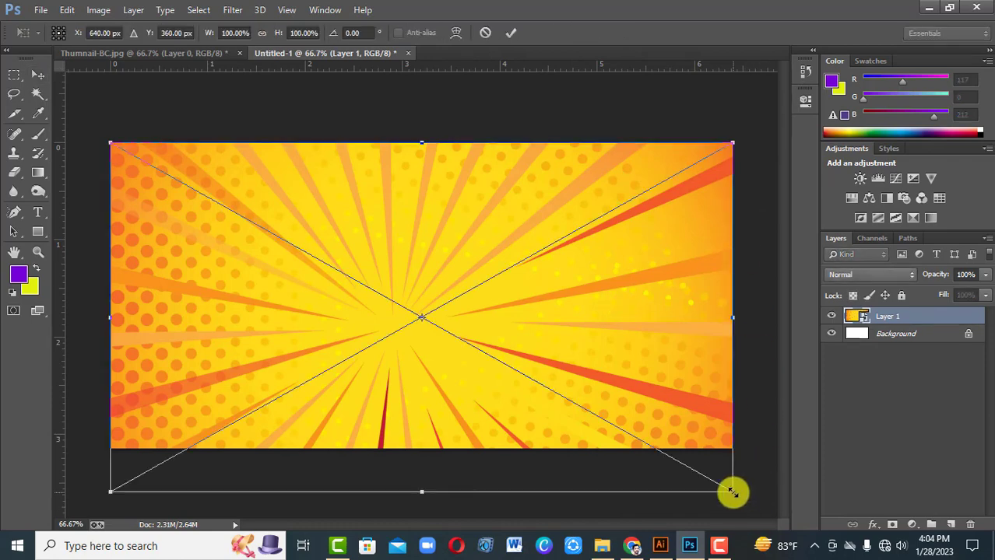
{"action": "left_click_drag", "start_coordinate": [733, 492], "coordinate": [733, 491]}
{"action": "left_click_drag", "start_coordinate": [520, 256], "coordinate": [519, 236]}
{"action": "key", "text": "Up"}
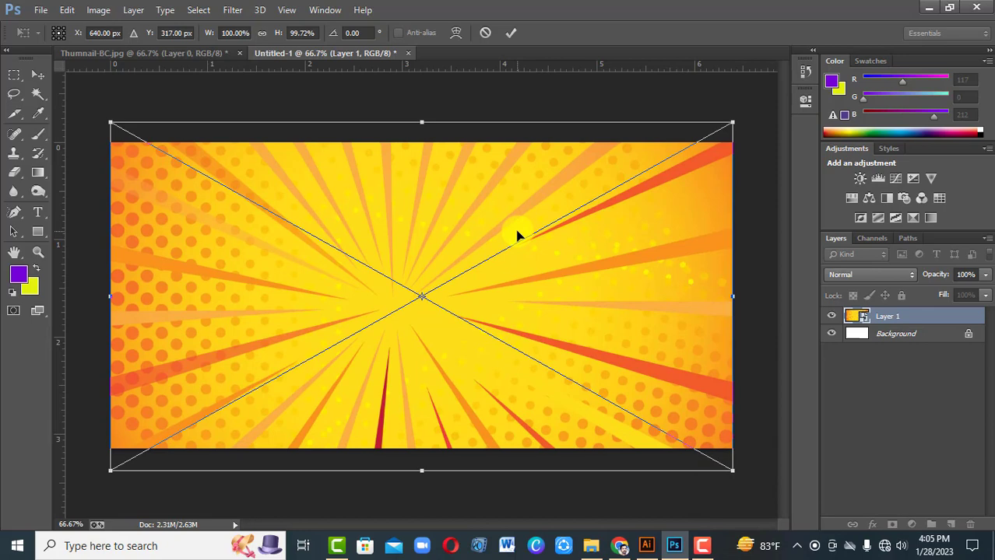
{"action": "key", "text": "Up"}
{"action": "key", "text": "Up"}
{"action": "key", "text": "Return"}
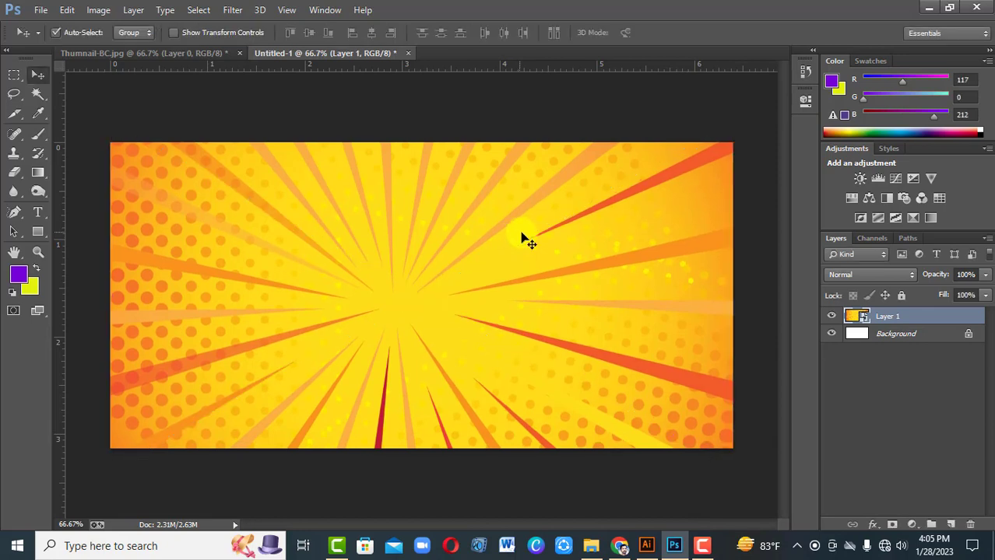
{"action": "left_click", "coordinate": [532, 251]}
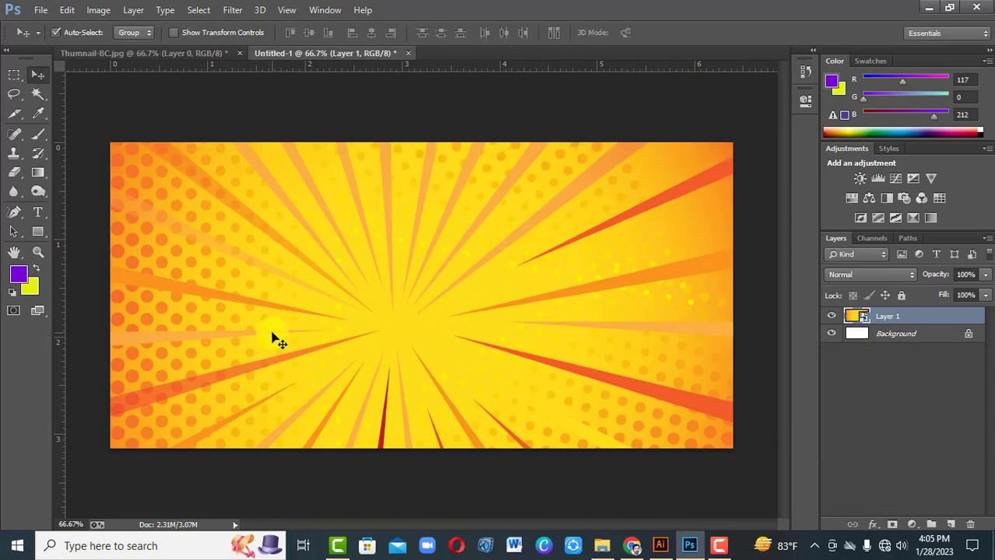
{"action": "left_click", "coordinate": [37, 11]}
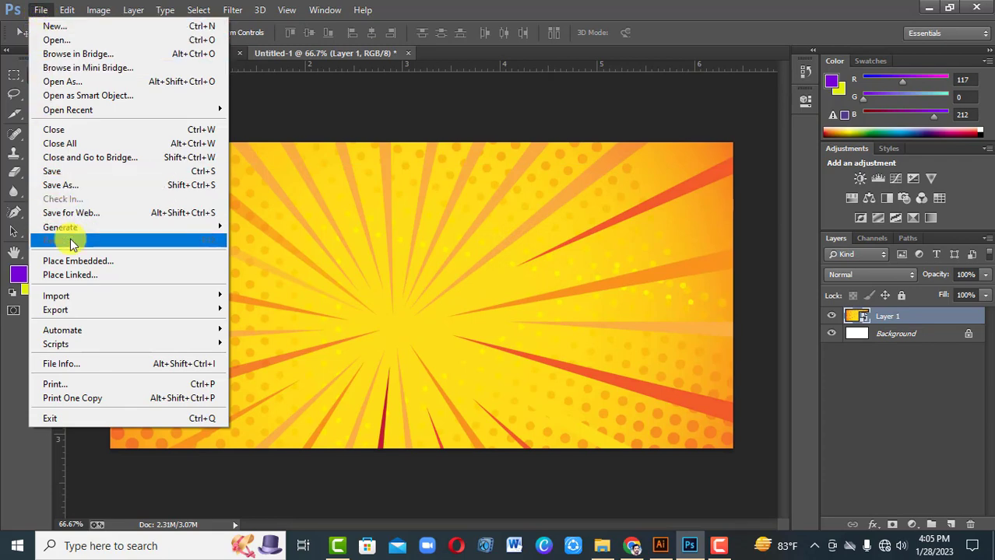
{"action": "left_click", "coordinate": [56, 95]}
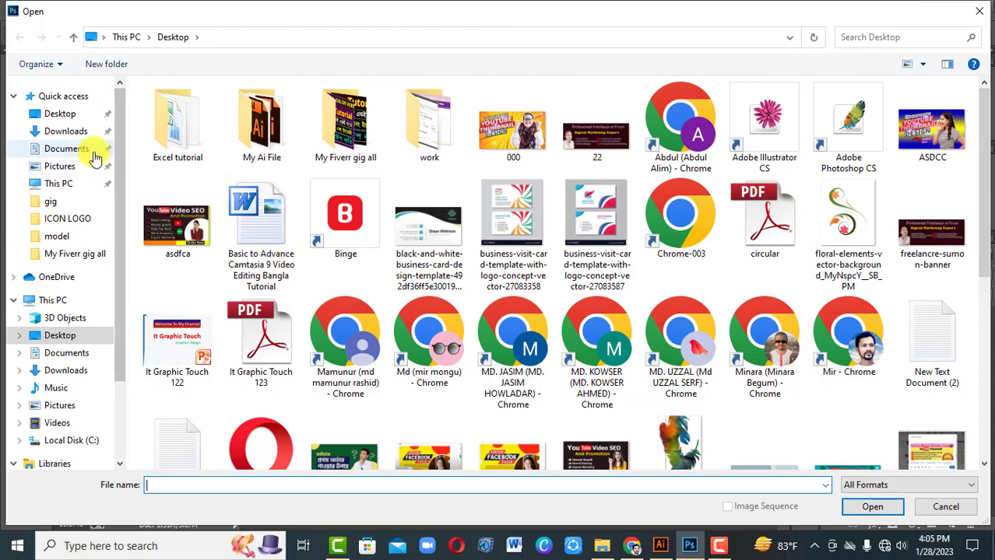
{"action": "left_click", "coordinate": [65, 131]}
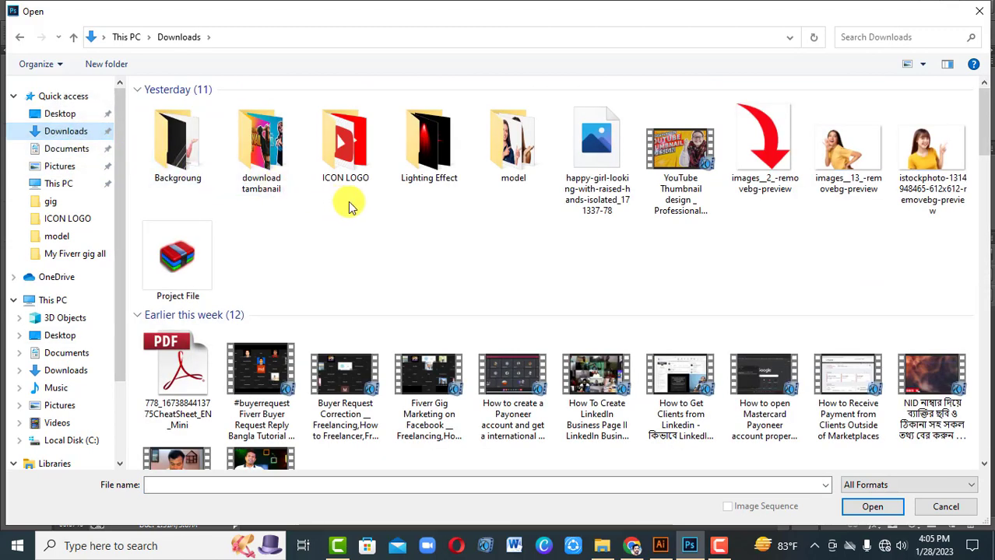
{"action": "double_click", "coordinate": [505, 156]}
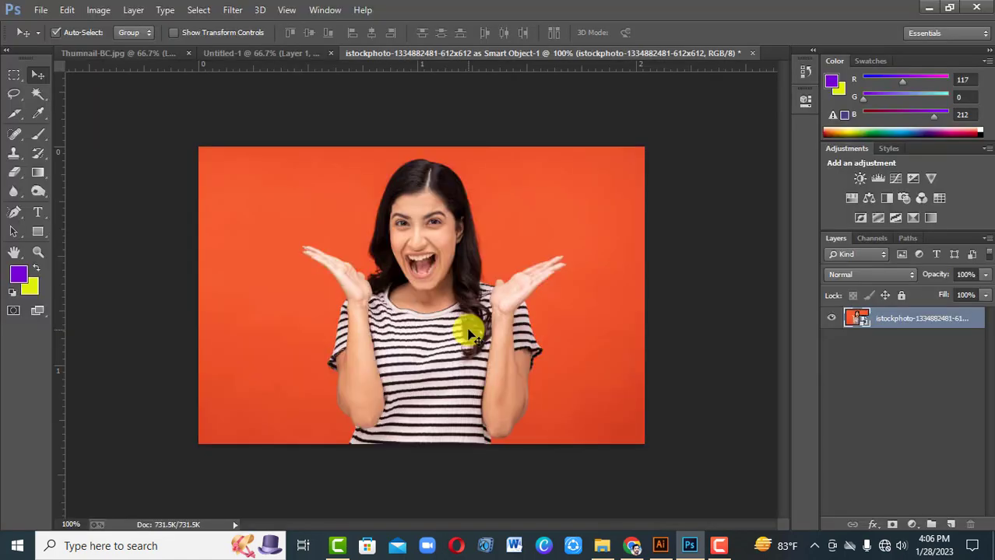
Step: Select the orange backdrop around the woman with the Magic Wand at tolerance 32, adding the unselected areas
{"action": "mouse_move", "coordinate": [38, 93]}
{"action": "left_mouse_down"}
{"action": "mouse_move", "coordinate": [53, 109]}
{"action": "mouse_move", "coordinate": [84, 103]}
{"action": "left_mouse_up"}
{"action": "left_click", "coordinate": [633, 440]}
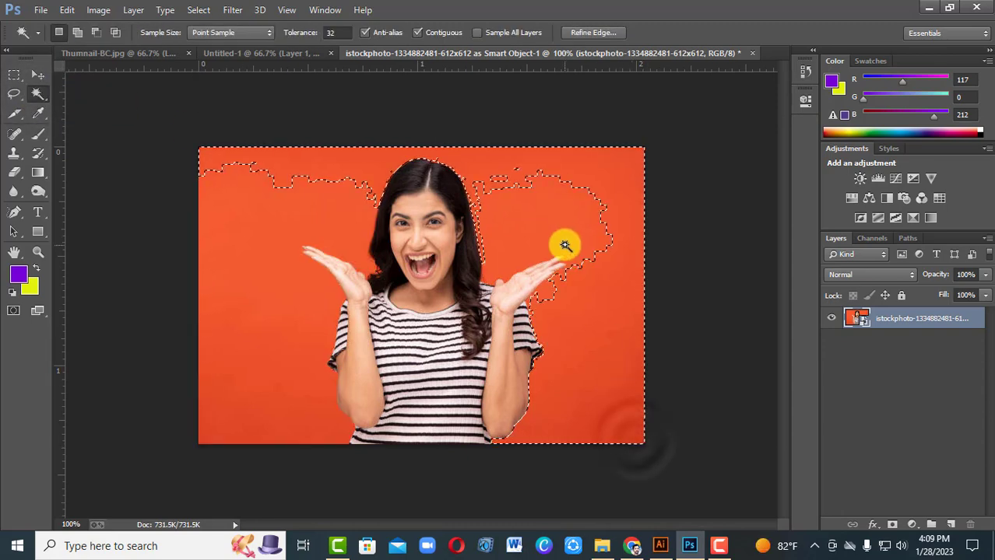
{"action": "left_click", "coordinate": [558, 231]}
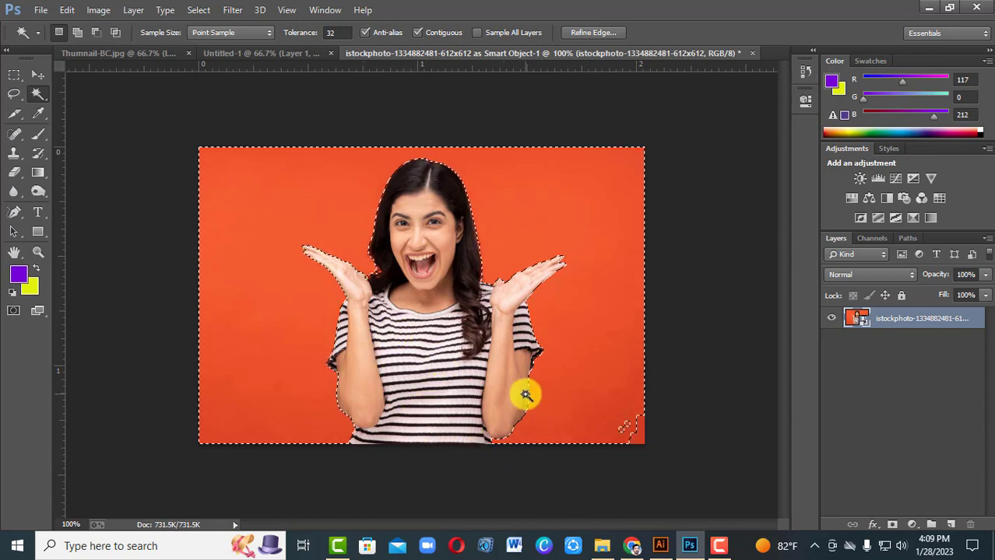
Step: Examine the selection edges around the woman's hair, hands and sleeves up close
{"action": "key", "text": "ctrl+plus"}
{"action": "key", "text": "ctrl+plus"}
{"action": "key", "text": "ctrl+plus"}
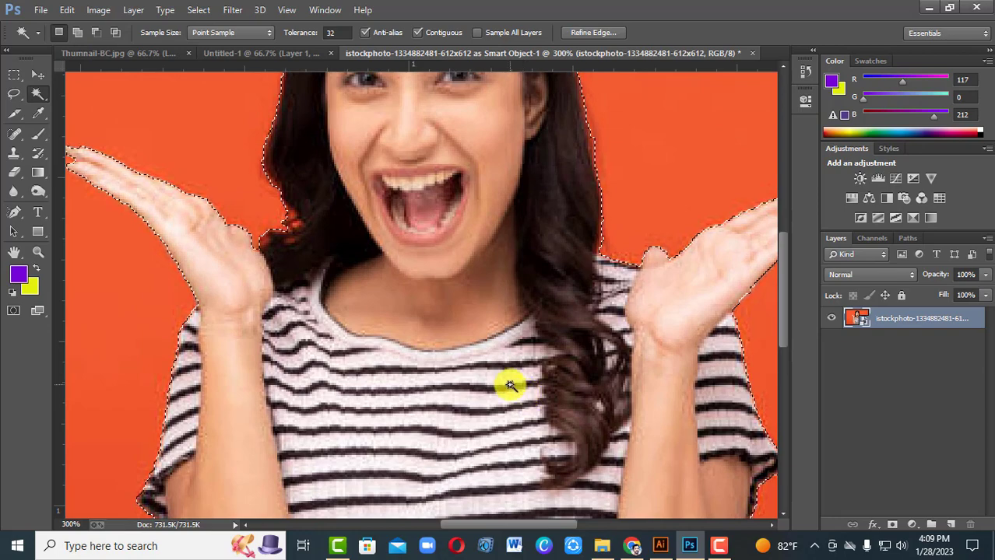
{"action": "left_click_drag", "start_coordinate": [442, 359], "coordinate": [491, 459]}
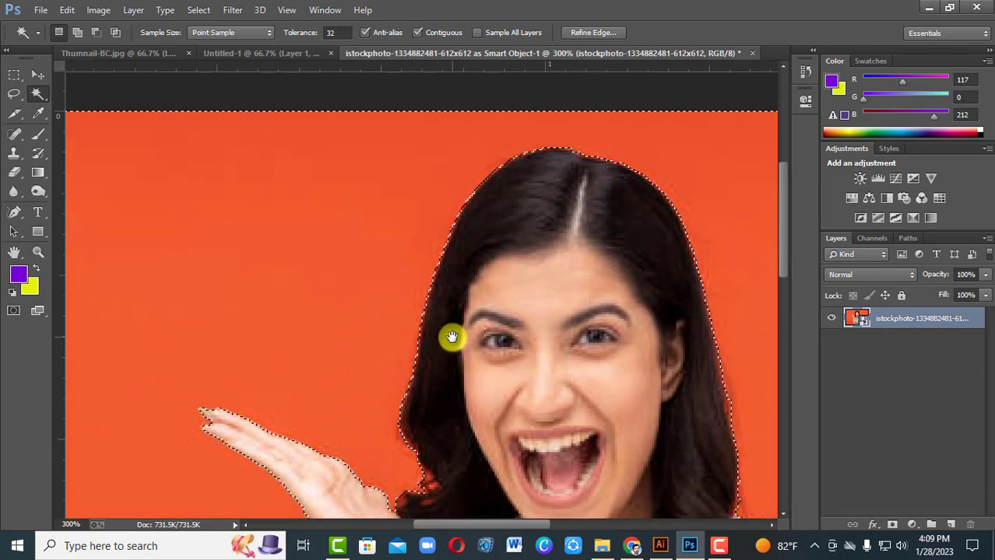
{"action": "left_click_drag", "start_coordinate": [413, 340], "coordinate": [339, 348]}
{"action": "left_click_drag", "start_coordinate": [552, 466], "coordinate": [484, 335]}
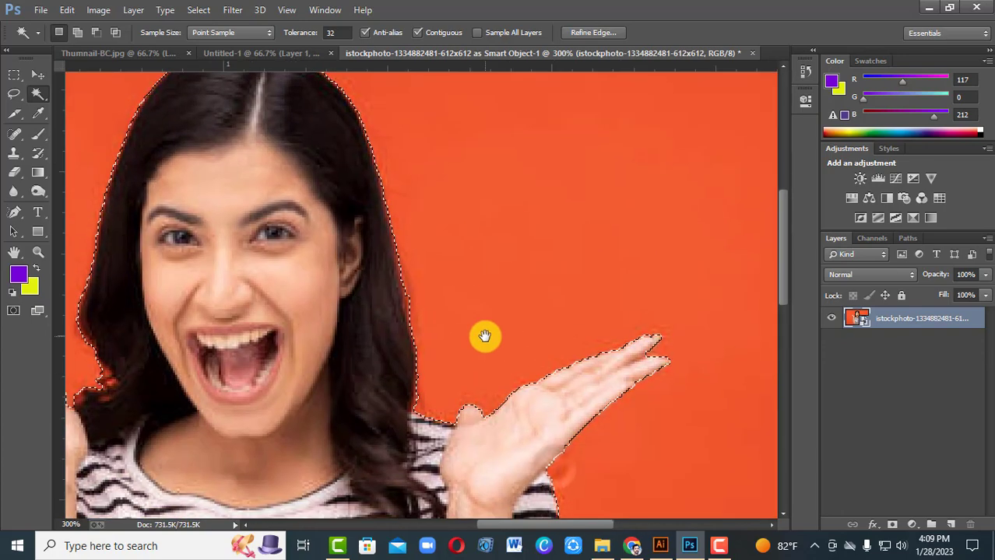
{"action": "left_click_drag", "start_coordinate": [566, 496], "coordinate": [589, 312]}
{"action": "left_click_drag", "start_coordinate": [568, 492], "coordinate": [557, 427]}
{"action": "key", "text": "ctrl+minus"}
{"action": "key", "text": "ctrl+minus"}
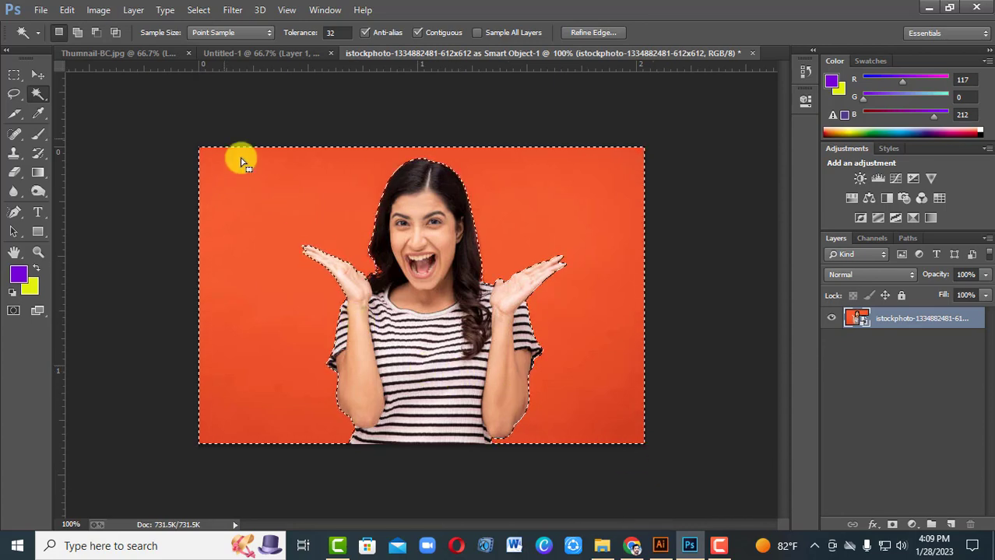
Step: Invert the selection so it covers the woman, and feather it by 1 pixel
{"action": "left_click", "coordinate": [165, 10]}
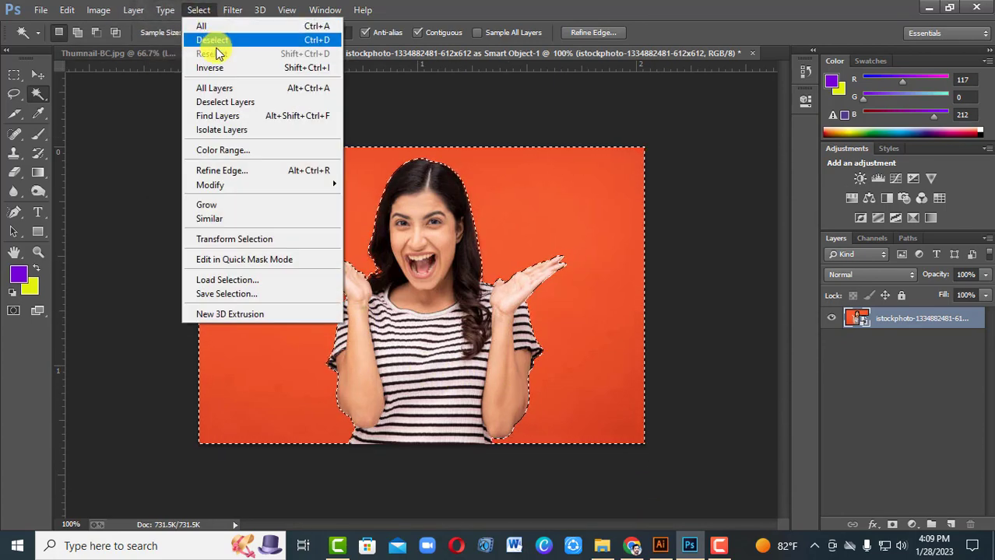
{"action": "left_click", "coordinate": [215, 66]}
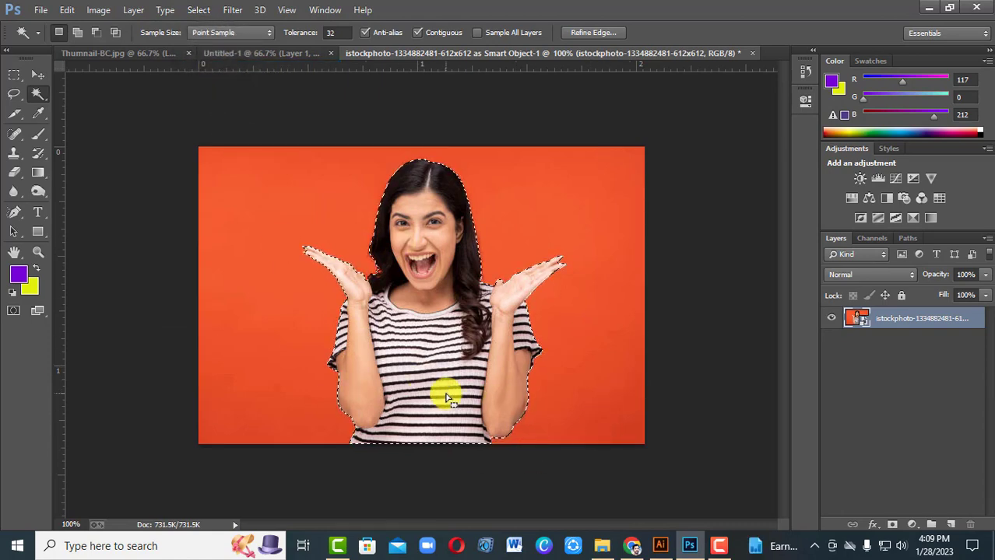
{"action": "right_click", "coordinate": [416, 311]}
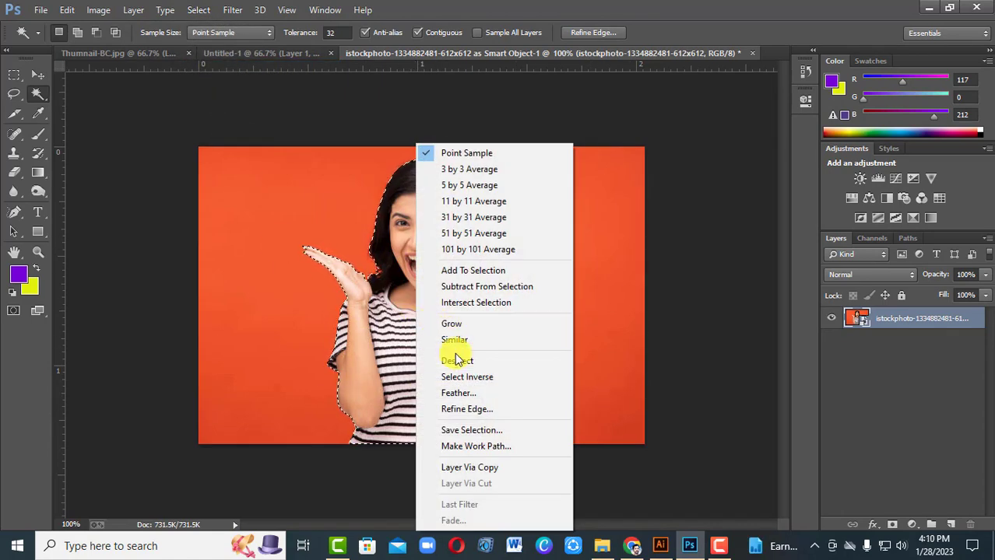
{"action": "left_click", "coordinate": [470, 394]}
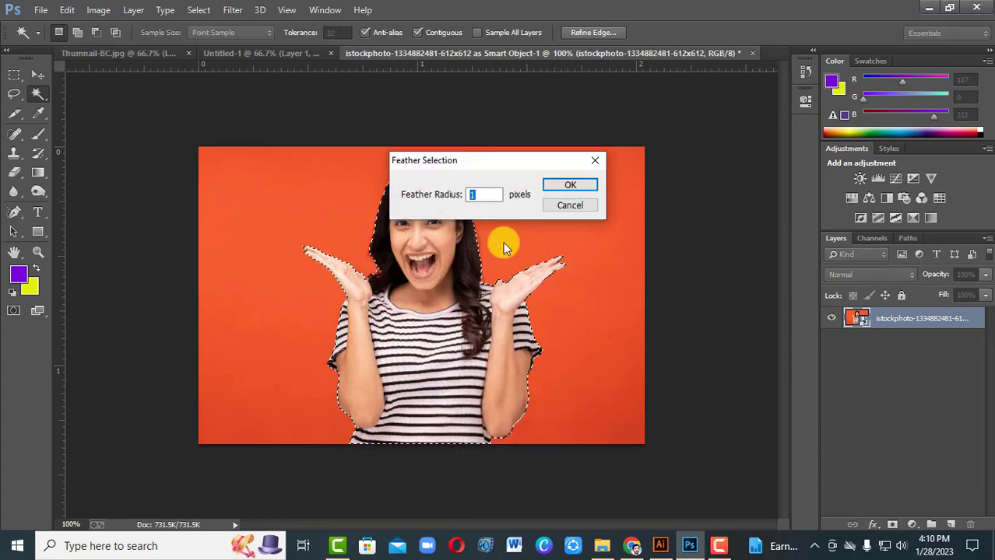
{"action": "left_click", "coordinate": [554, 187]}
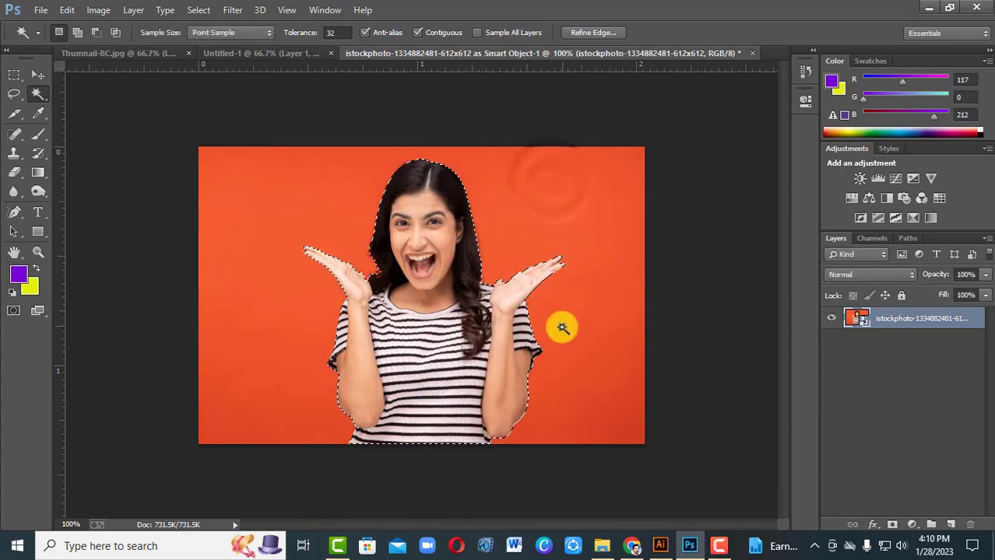
Step: Copy the selected woman onto a new layer and hide the original photo layer
{"action": "key", "text": "ctrl+plus"}
{"action": "key", "text": "ctrl+plus"}
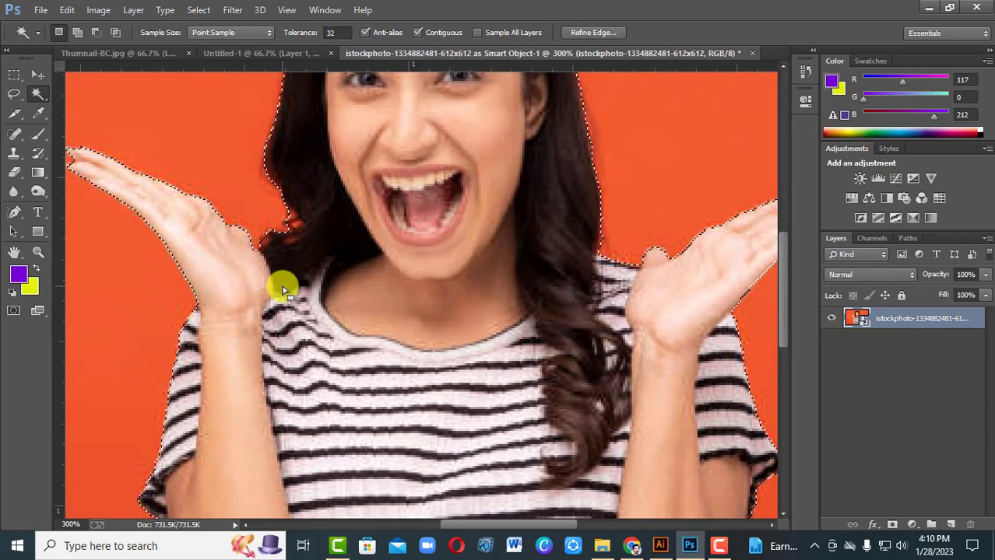
{"action": "key", "text": "ctrl+minus"}
{"action": "key", "text": "ctrl+minus"}
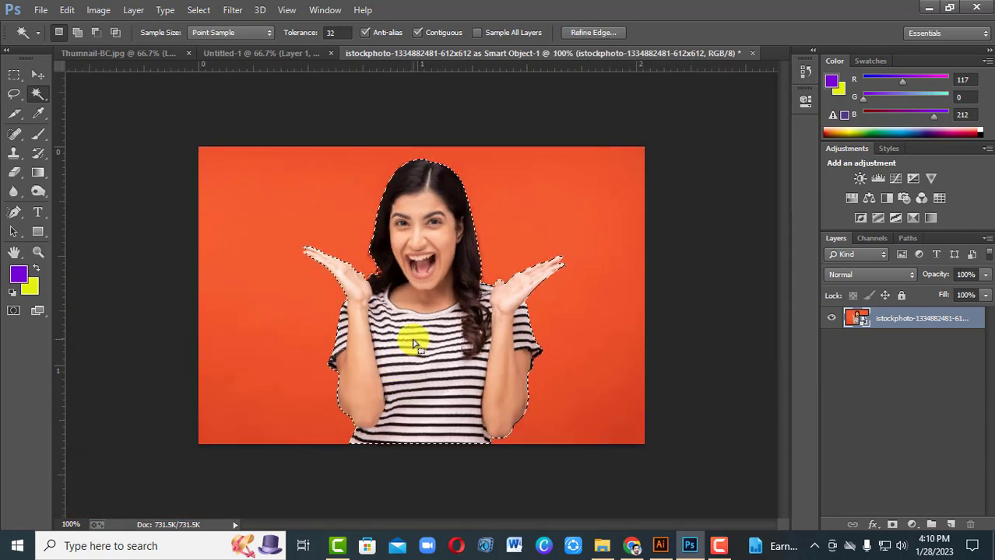
{"action": "key", "text": "ctrl+j"}
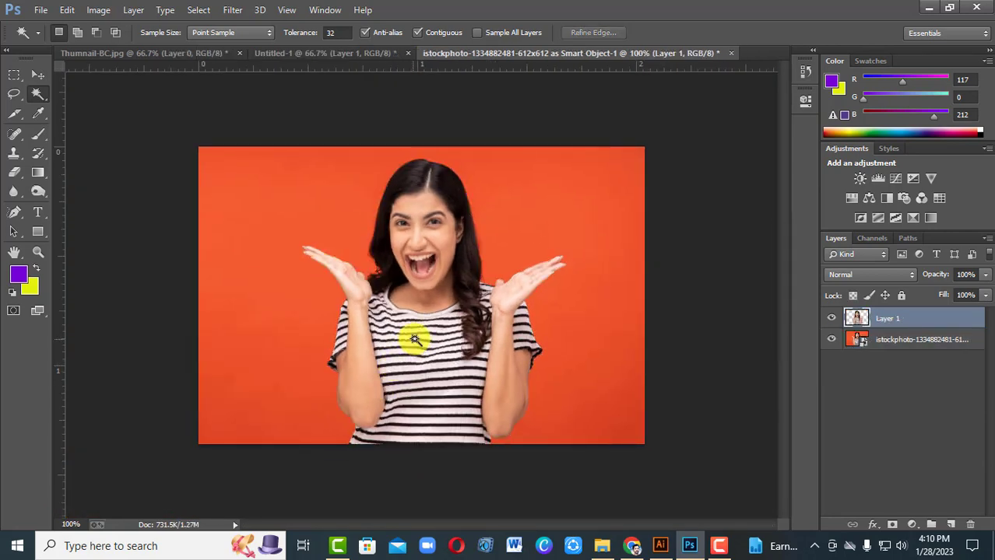
{"action": "left_click", "coordinate": [831, 341]}
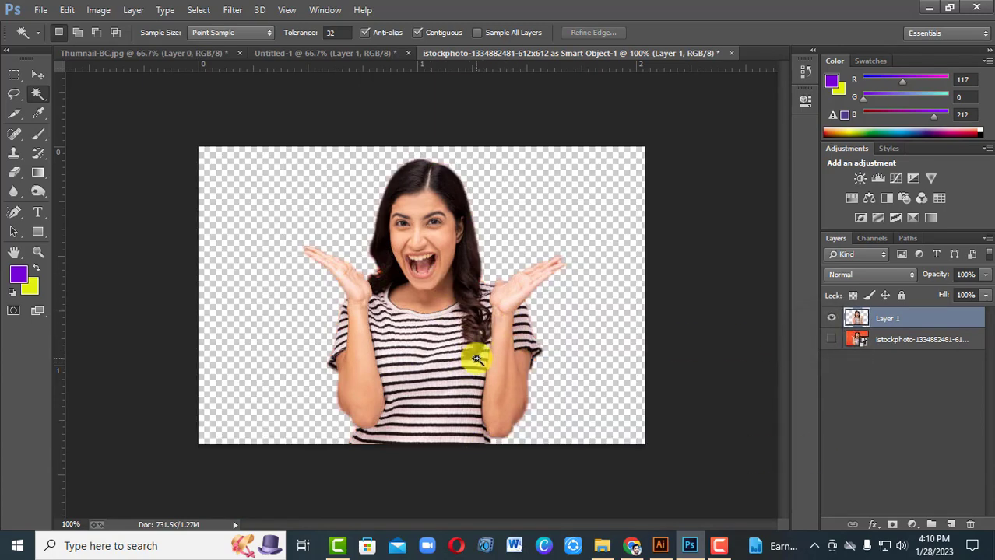
{"action": "key", "text": "ctrl+plus"}
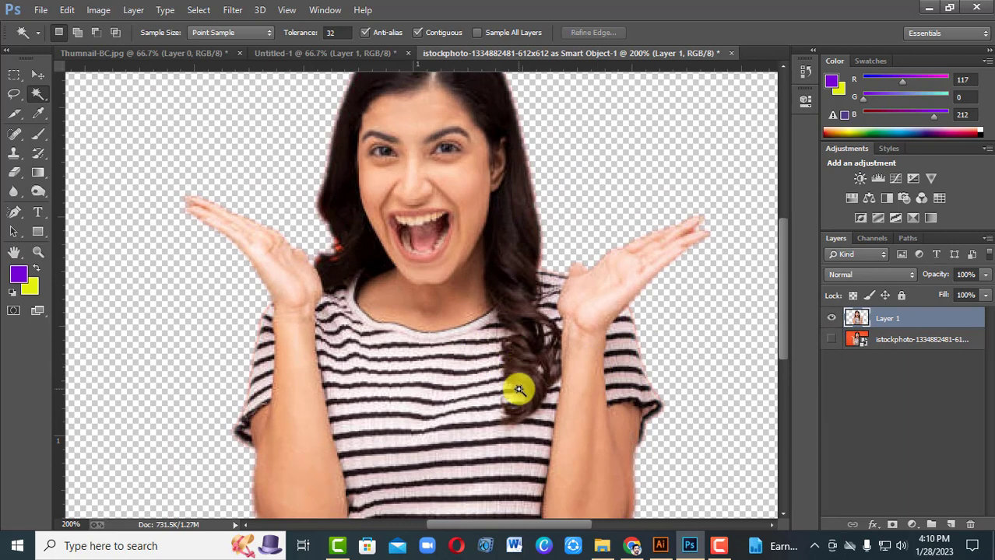
{"action": "key", "text": "ctrl+minus"}
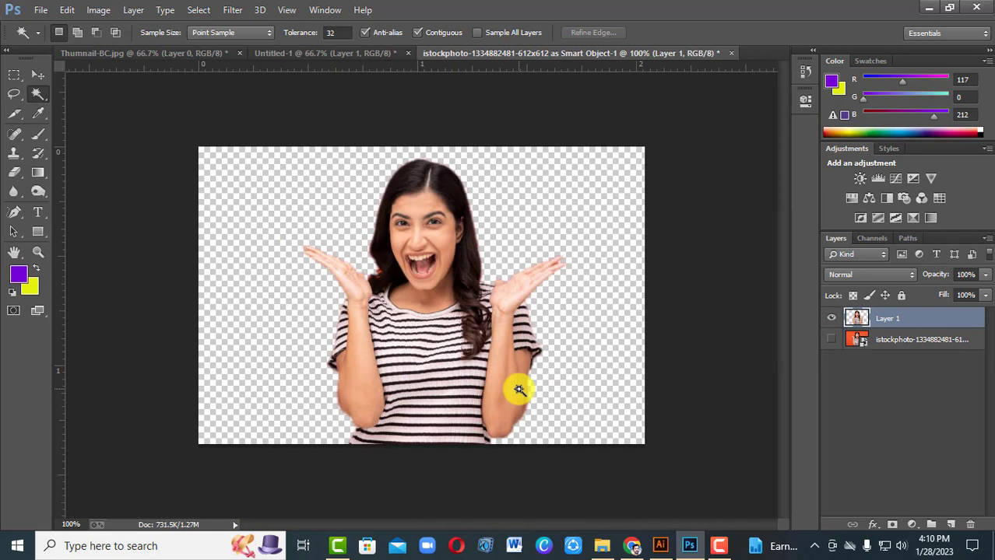
Step: Move the cut-out woman into the Untitled-1 document and place her in the canvas's lower-right corner
{"action": "left_click", "coordinate": [39, 74]}
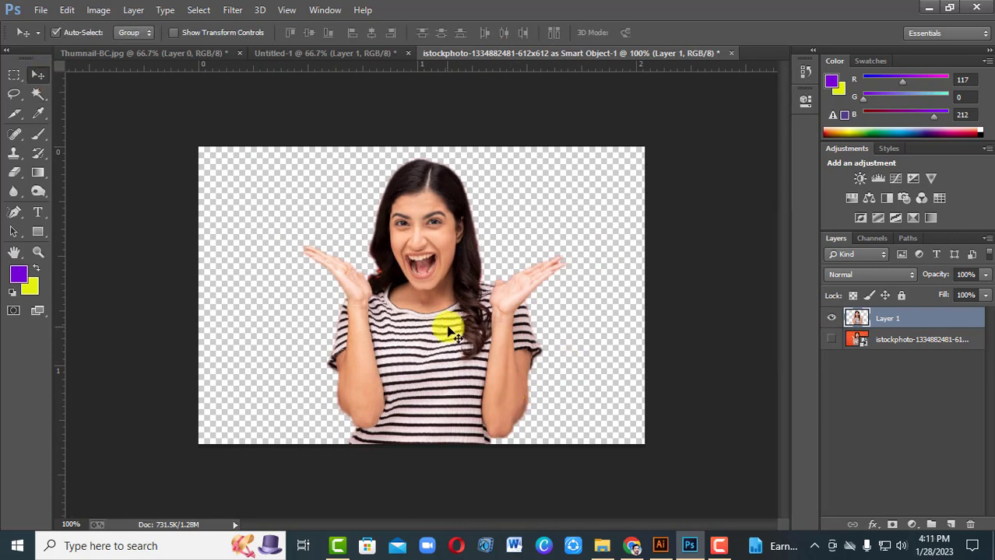
{"action": "left_click_drag", "start_coordinate": [436, 335], "coordinate": [560, 311]}
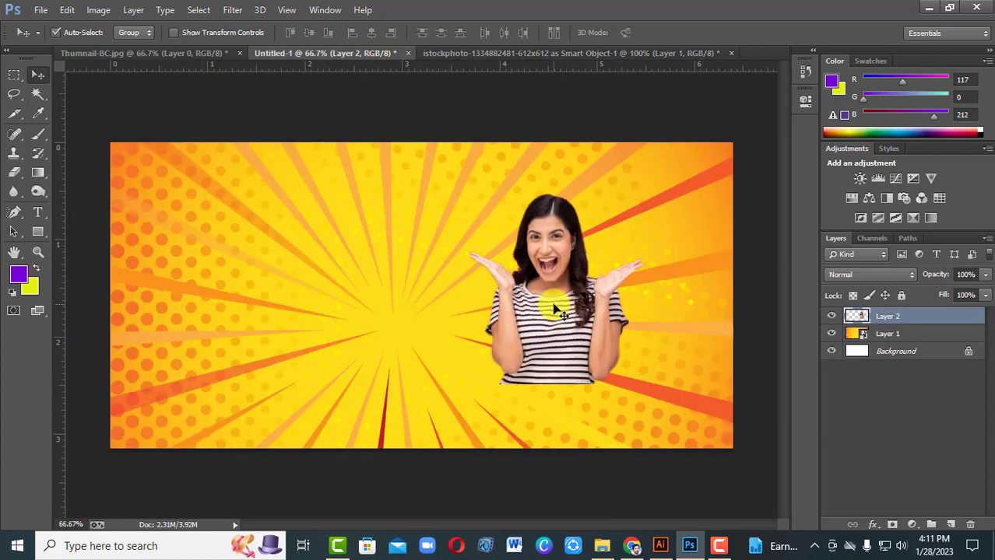
{"action": "left_click_drag", "start_coordinate": [554, 309], "coordinate": [638, 374]}
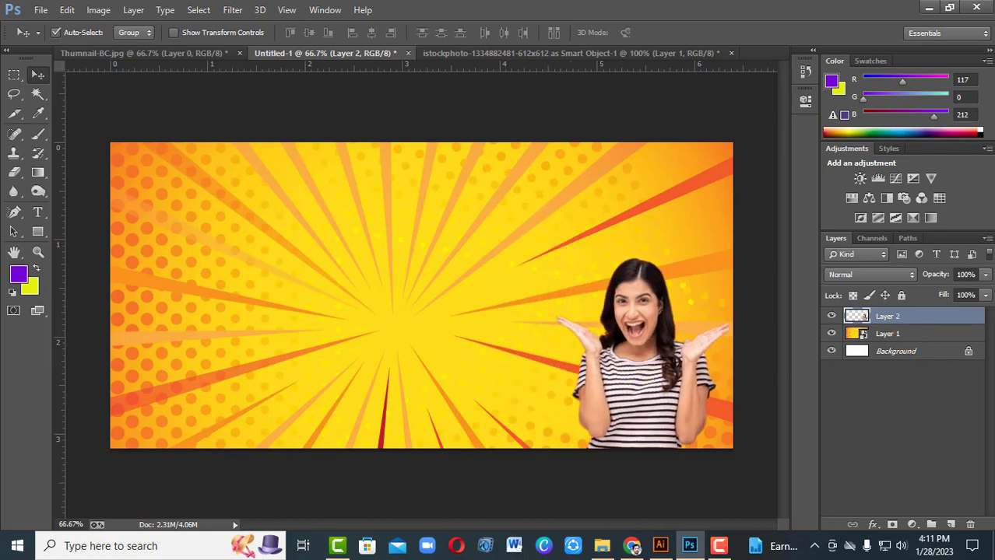
Step: Convert the woman's layer to a smart object and scale it to about 158%, filling the right side of the canvas
{"action": "right_click", "coordinate": [908, 320]}
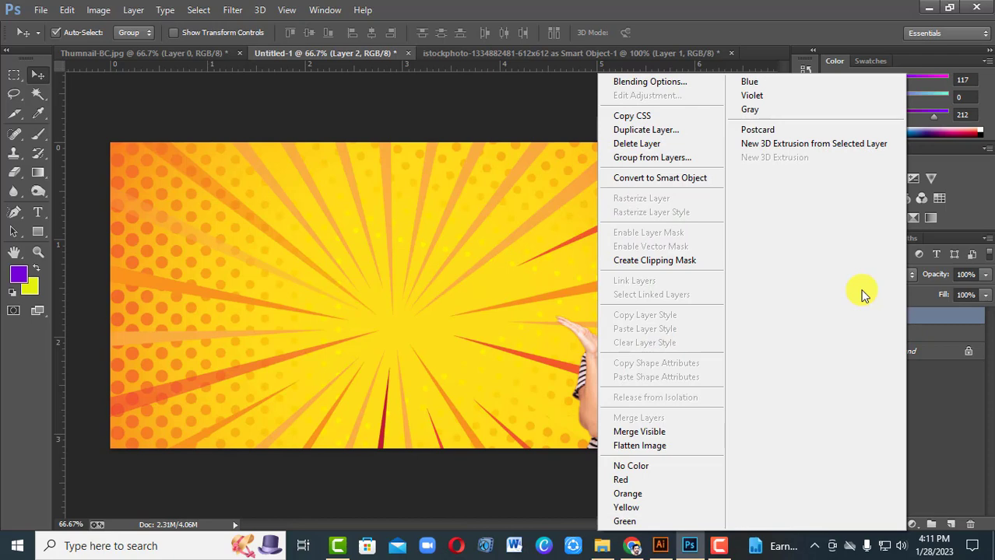
{"action": "left_click", "coordinate": [695, 181]}
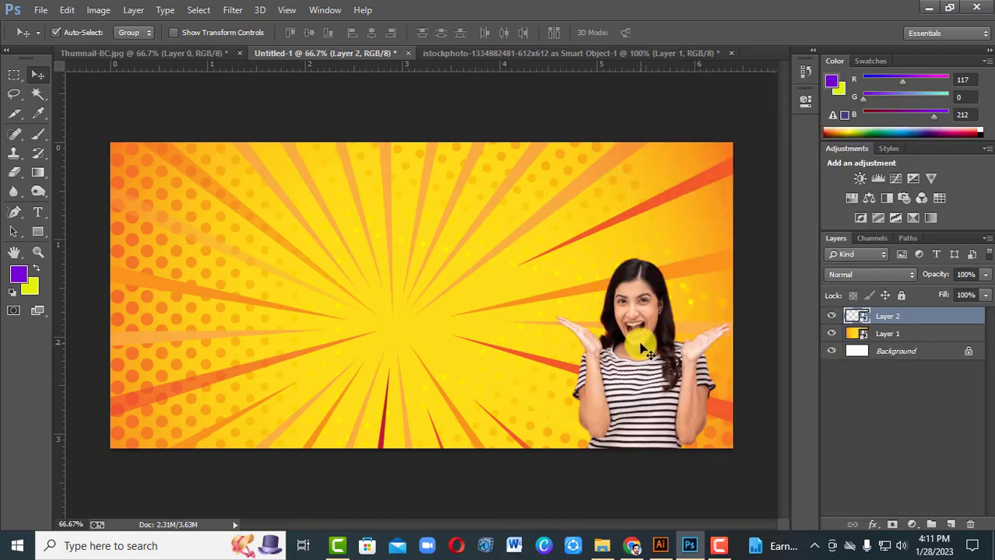
{"action": "key", "text": "ctrl+t"}
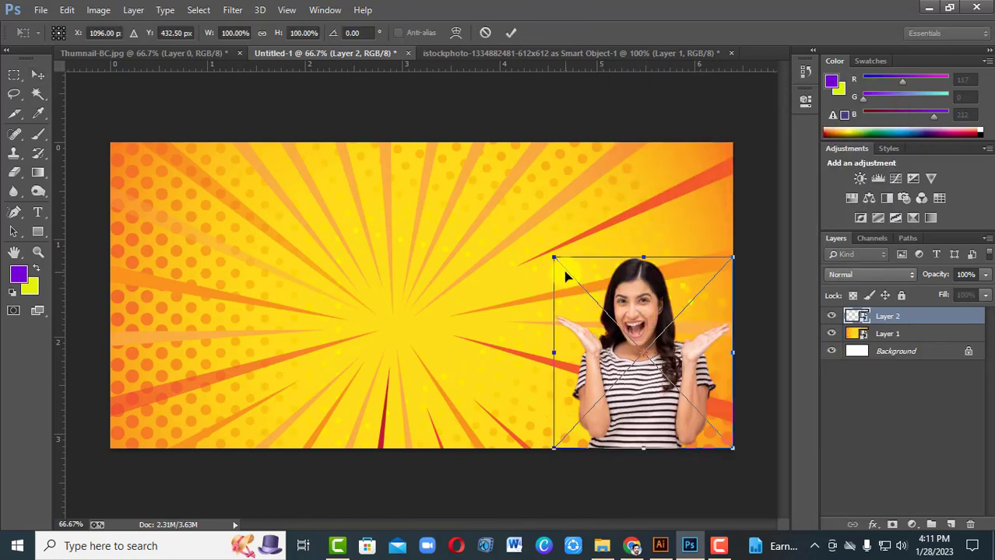
{"action": "left_click_drag", "start_coordinate": [554, 257], "coordinate": [473, 127]}
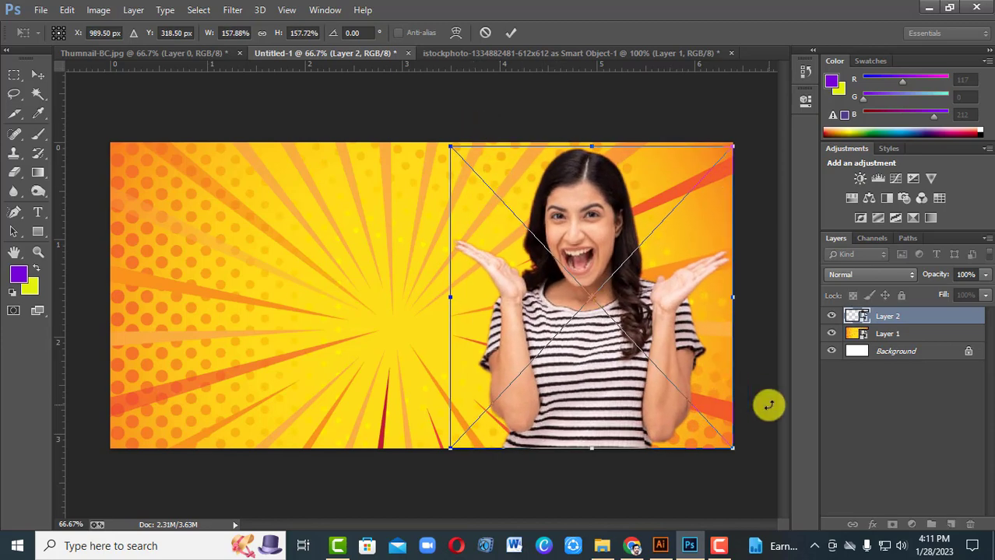
{"action": "key", "text": "Return"}
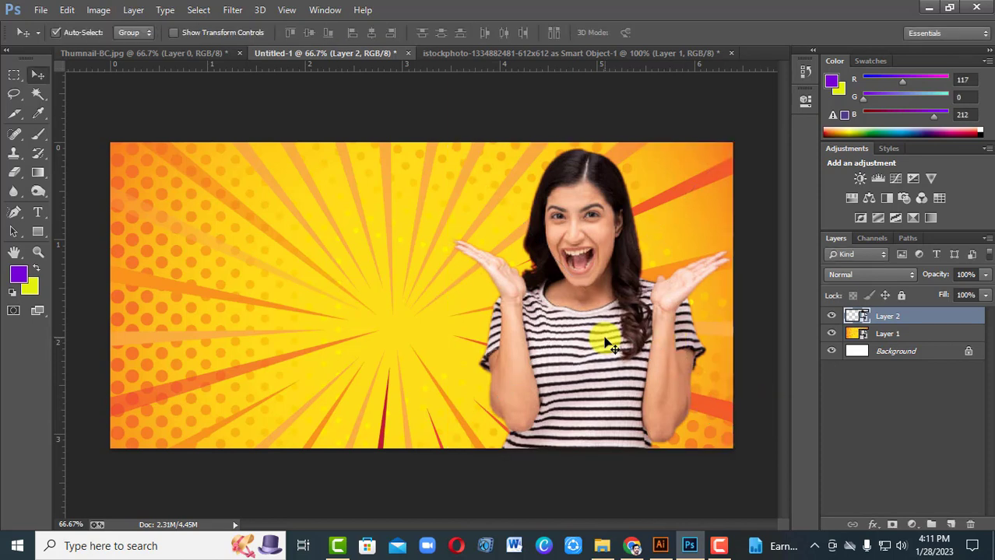
Step: Nudge the cut-out woman's layer slightly to the right on the canvas
{"action": "key", "text": "Right"}
{"action": "key", "text": "Right"}
{"action": "key", "text": "Right"}
{"action": "key", "text": "Right"}
{"action": "key", "text": "Right"}
{"action": "key", "text": "Right"}
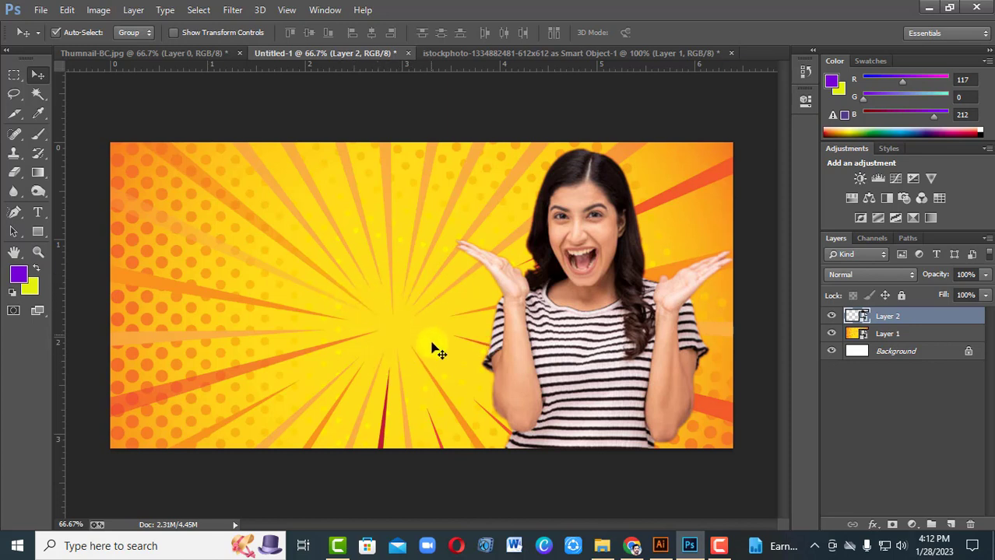
Step: Add the text PROFESSIONAL to the canvas in purple Verdana Bold, 29.71 pt
{"action": "left_click", "coordinate": [39, 212]}
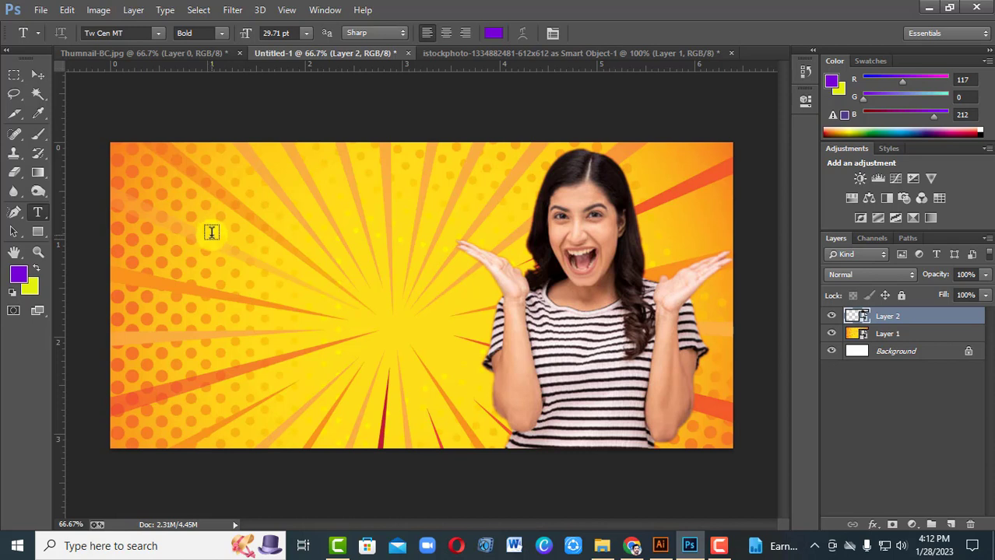
{"action": "left_click", "coordinate": [208, 227]}
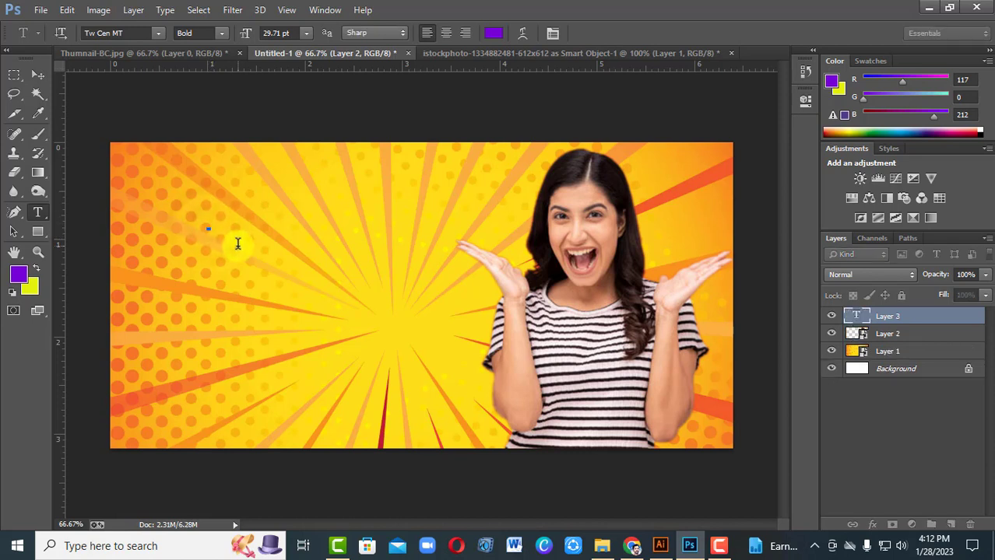
{"action": "left_click", "coordinate": [156, 33]}
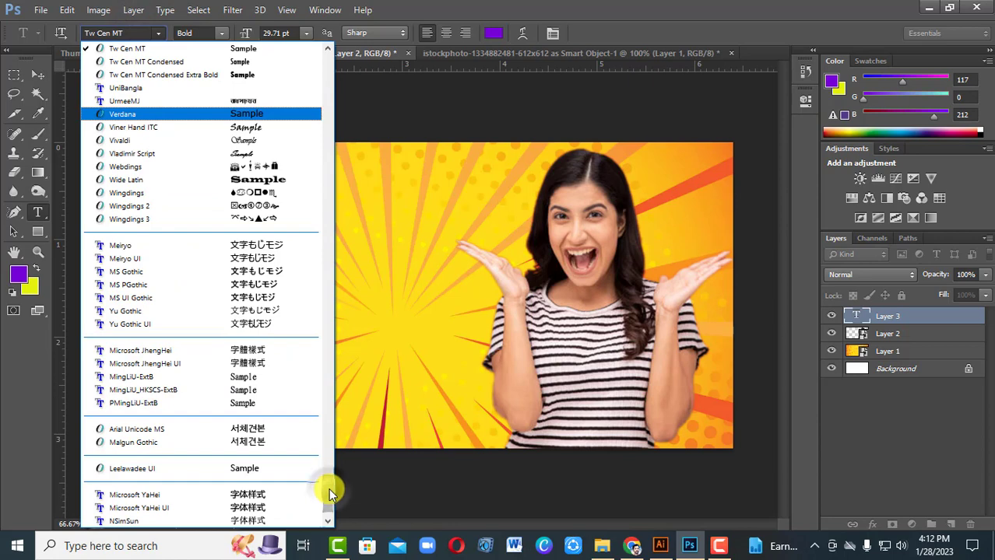
{"action": "left_click", "coordinate": [266, 115]}
{"action": "key", "text": "ctrl+Return"}
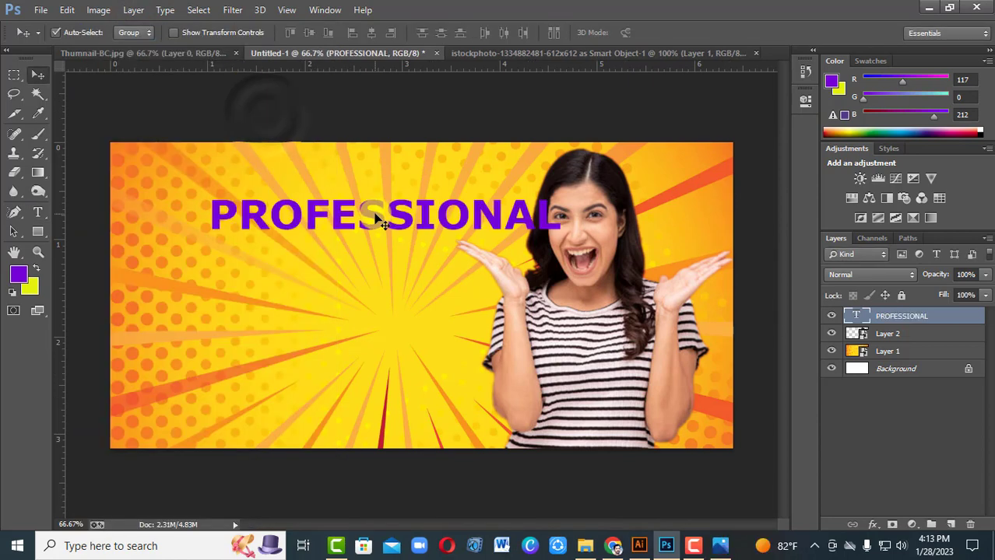
Step: Move PROFESSIONAL to the canvas's upper left, duplicate it directly below, and change the copy's text to YOUTUBE
{"action": "left_click_drag", "start_coordinate": [381, 220], "coordinate": [260, 243]}
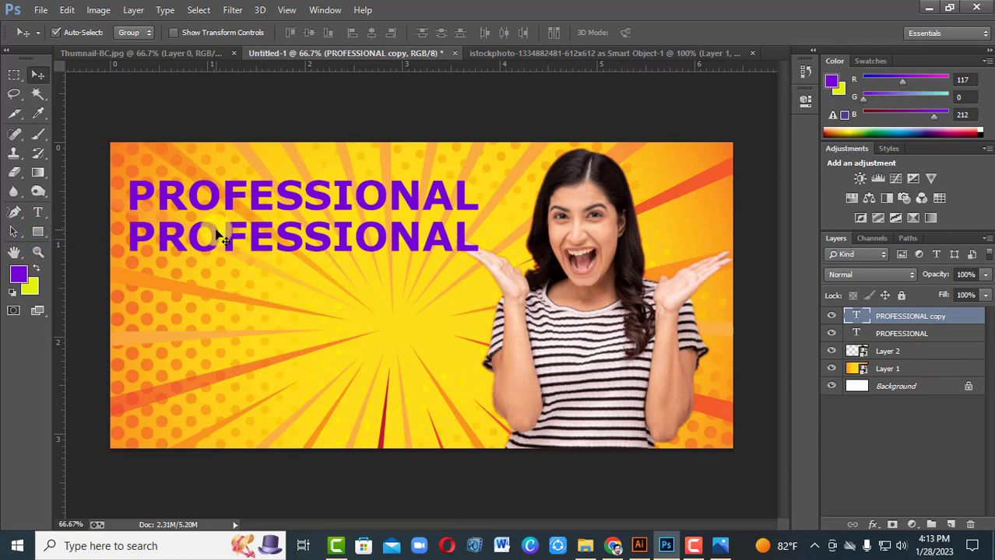
{"action": "left_click", "coordinate": [37, 212]}
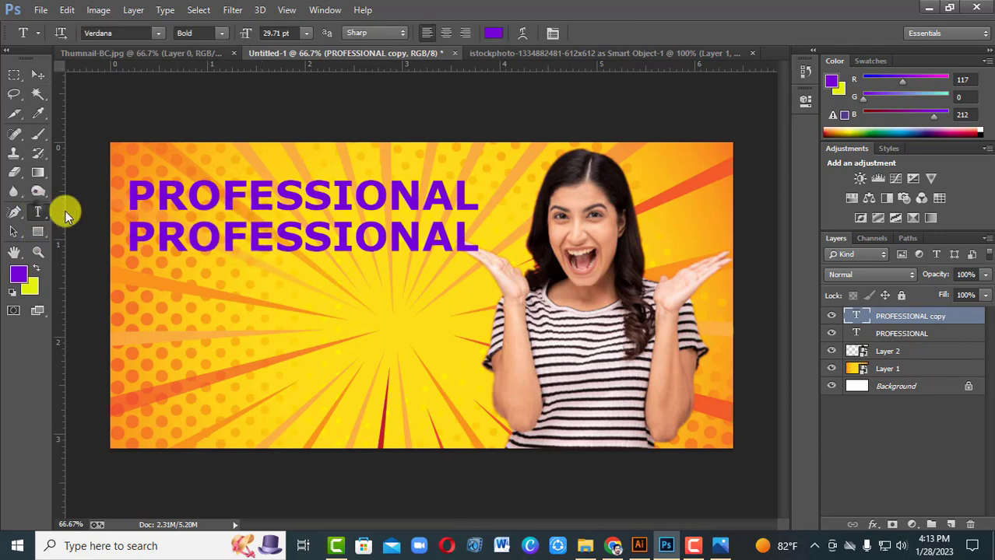
{"action": "double_click", "coordinate": [286, 234]}
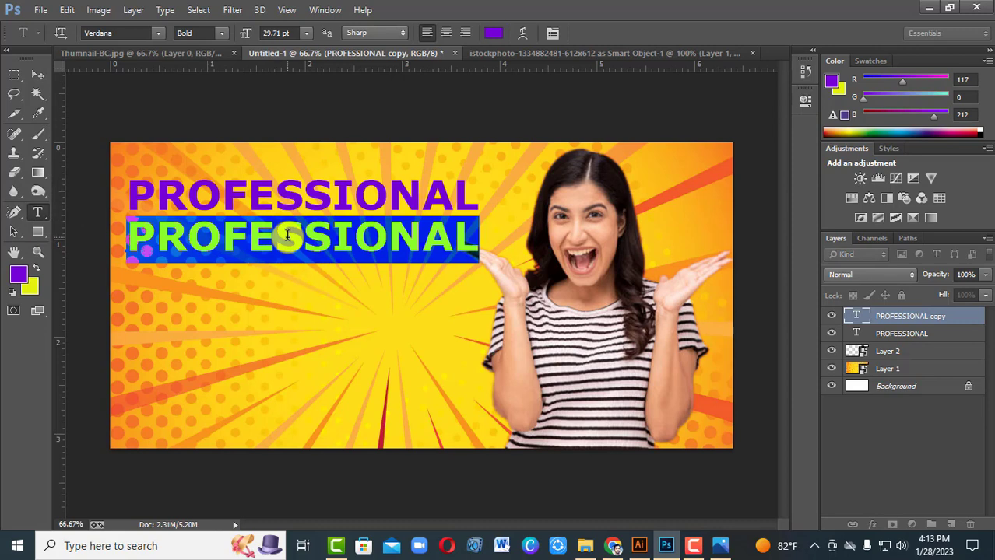
{"action": "type", "text": "YOUTUBE"}
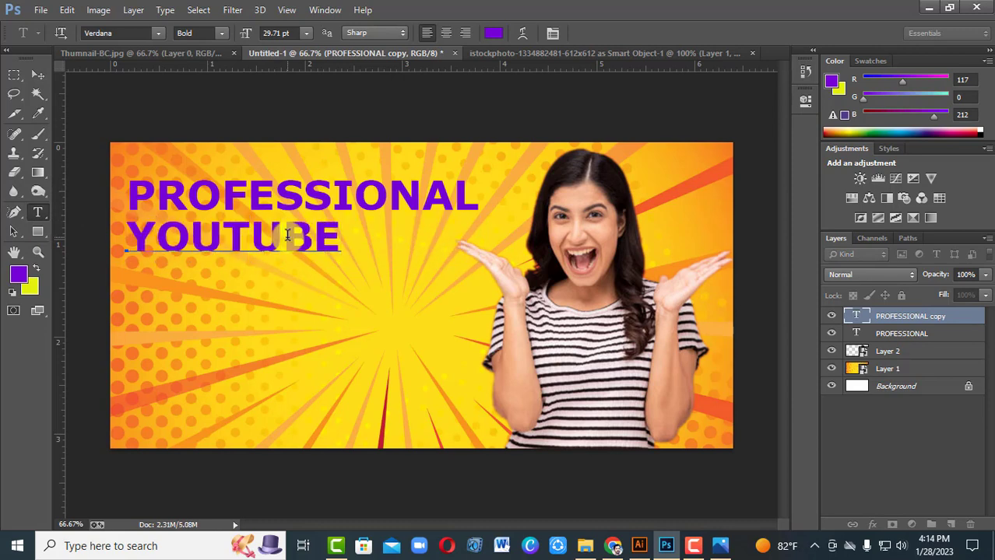
{"action": "left_click", "coordinate": [39, 74]}
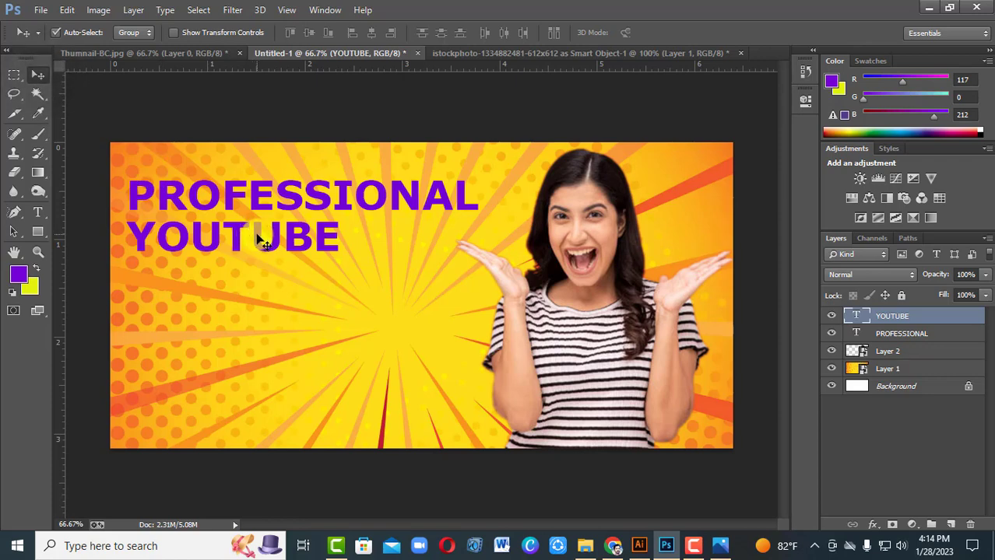
Step: Duplicate the YOUTUBE text directly below itself and change the copy's text to THUMBNAIL
{"action": "left_click_drag", "start_coordinate": [263, 243], "coordinate": [260, 278]}
{"action": "left_click_drag", "start_coordinate": [259, 278], "coordinate": [265, 279]}
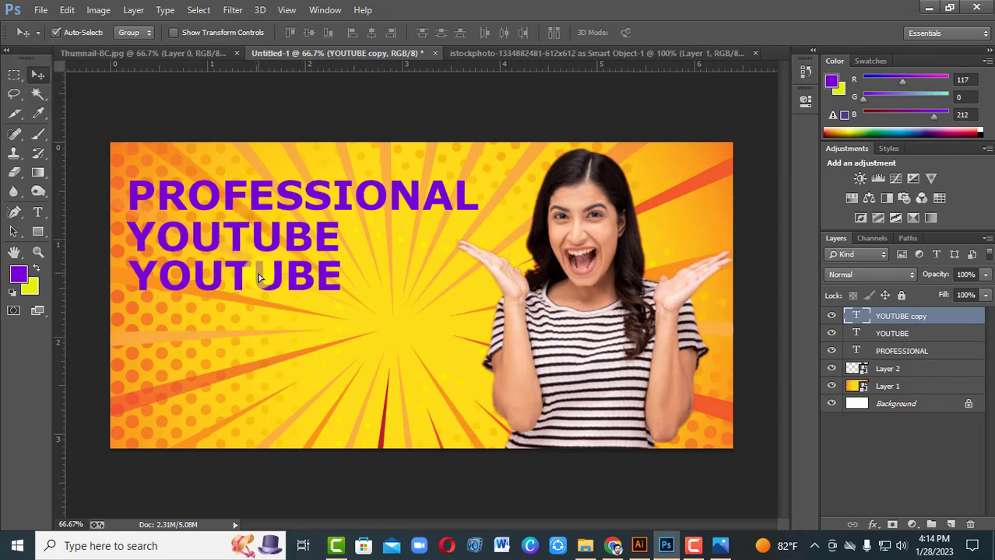
{"action": "left_click", "coordinate": [39, 212]}
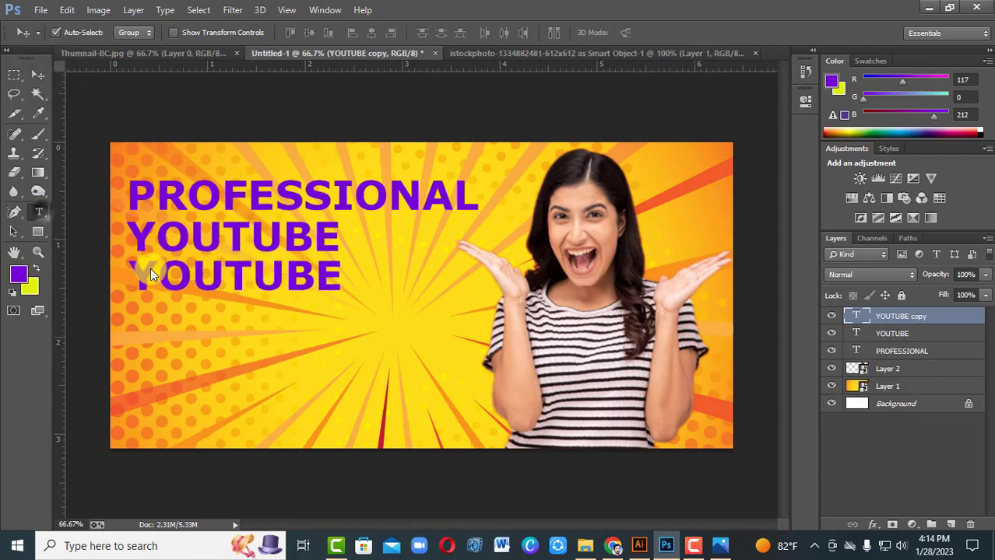
{"action": "double_click", "coordinate": [211, 277]}
{"action": "type", "text": "T"}
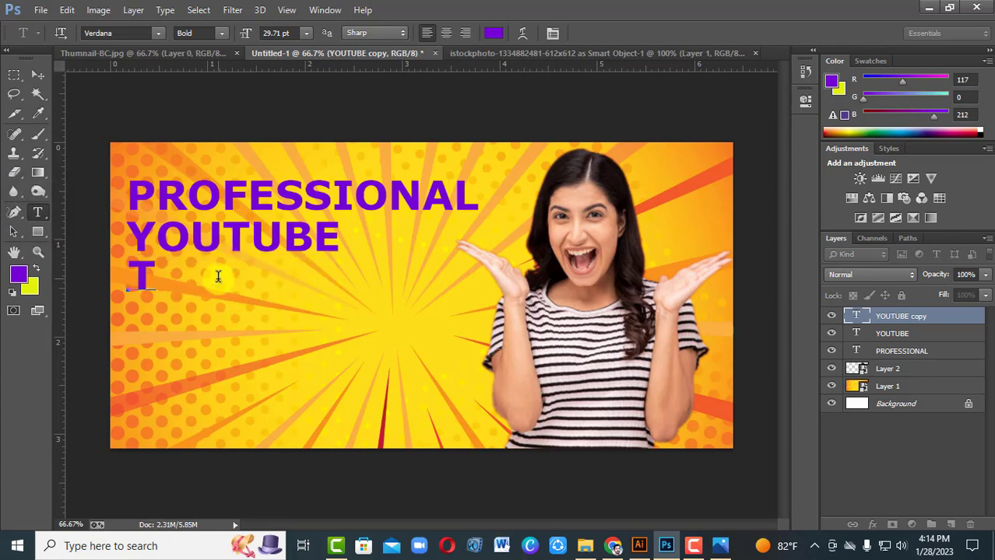
{"action": "type", "text": "HAMBNAIL"}
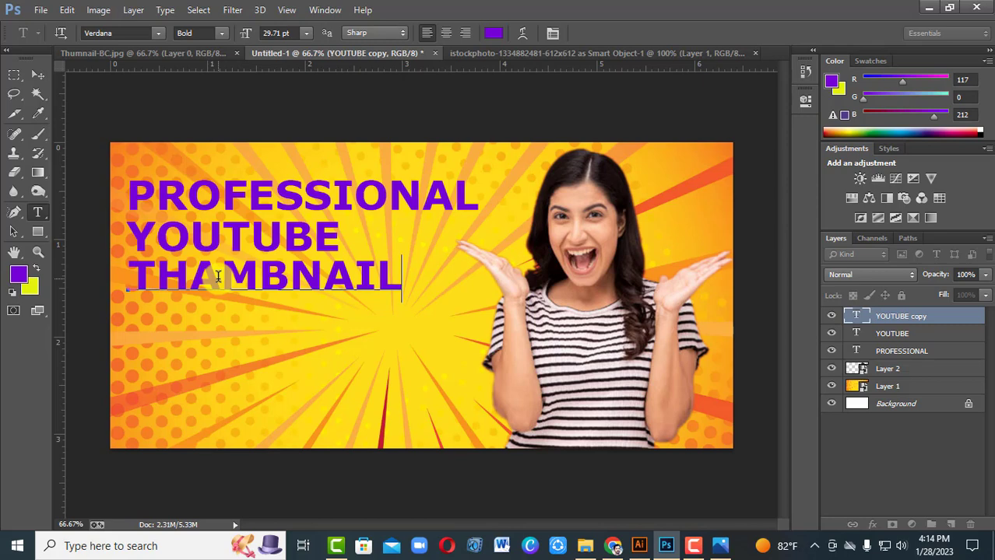
{"action": "left_click_drag", "start_coordinate": [218, 278], "coordinate": [190, 277]}
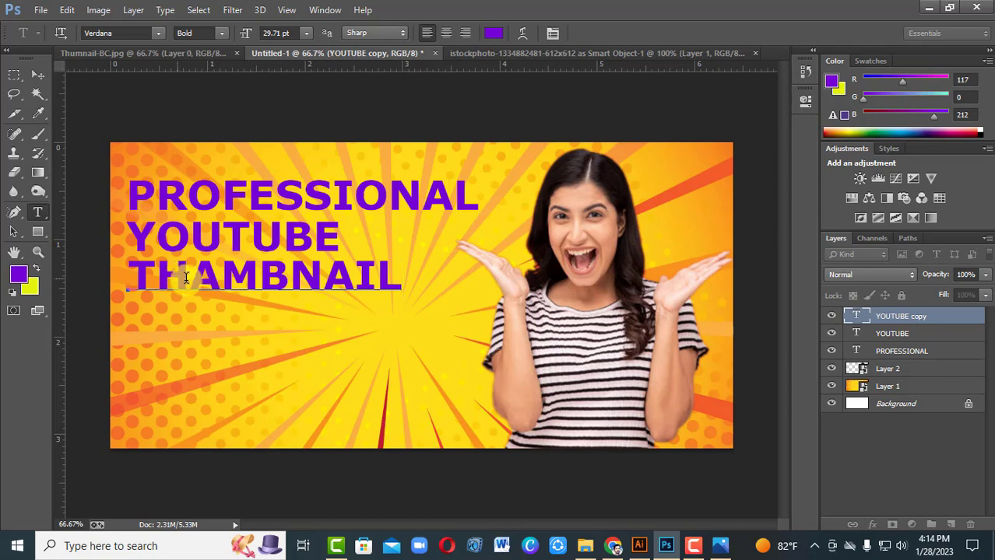
{"action": "type", "text": "U"}
{"action": "left_click", "coordinate": [38, 74]}
Step: Duplicate the THUMBNAIL text directly below itself and change the copy's text to DESIGNS
{"action": "left_click_drag", "start_coordinate": [275, 273], "coordinate": [292, 339]}
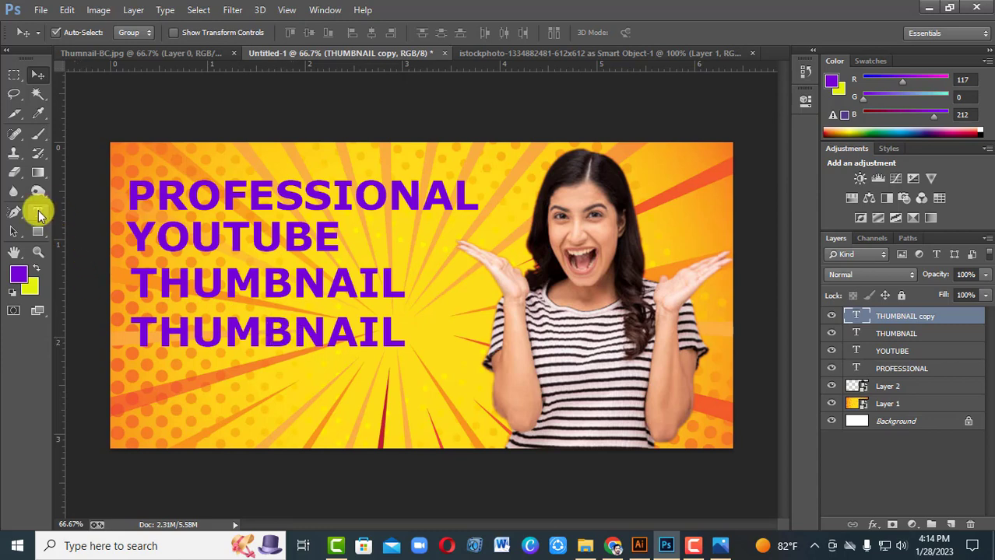
{"action": "left_click", "coordinate": [37, 211]}
{"action": "double_click", "coordinate": [242, 330]}
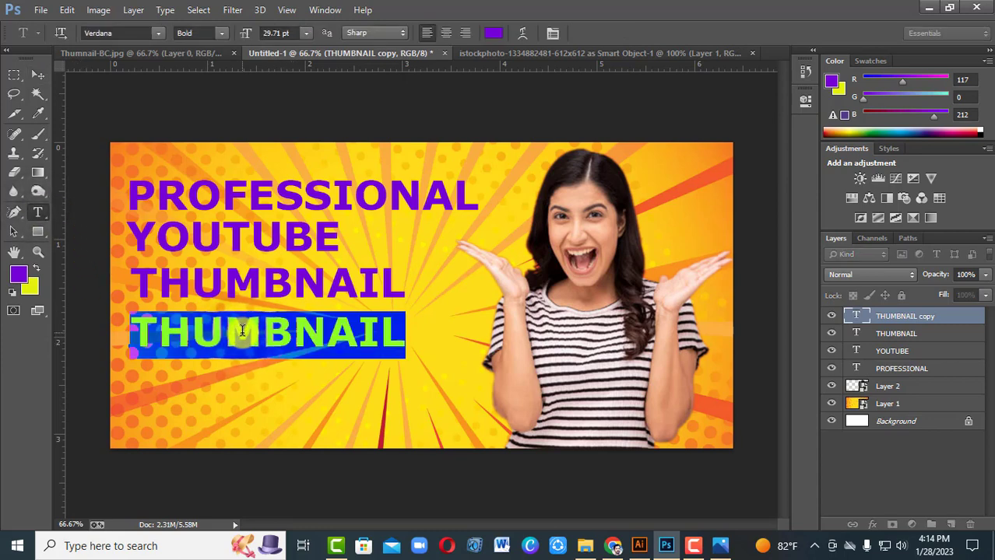
{"action": "type", "text": "s"}
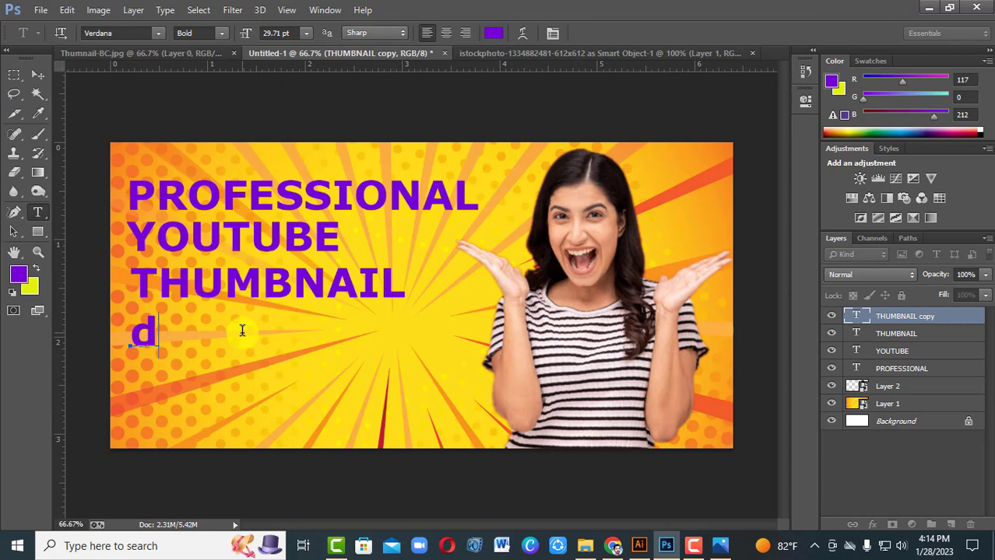
{"action": "type", "text": "DES"}
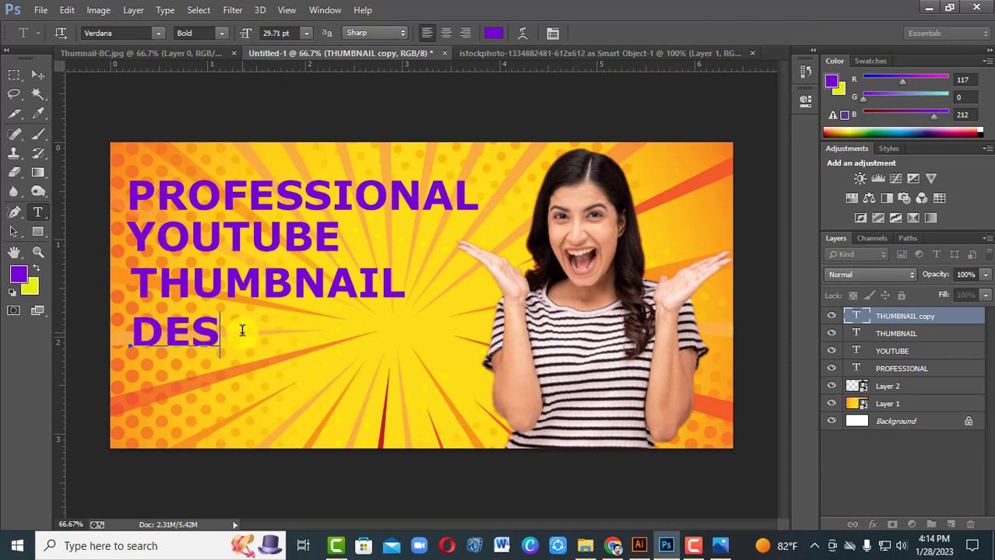
{"action": "type", "text": "IGN"}
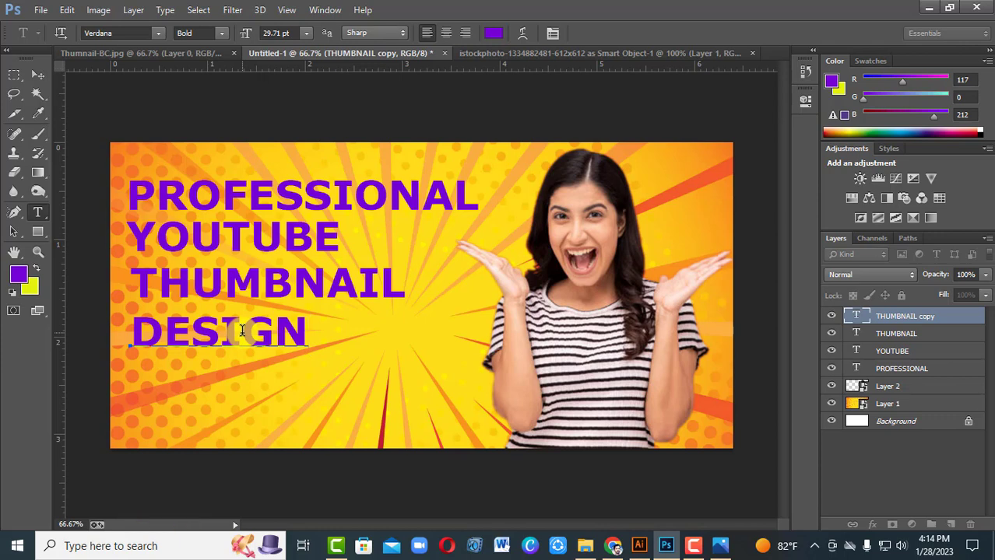
{"action": "type", "text": "S"}
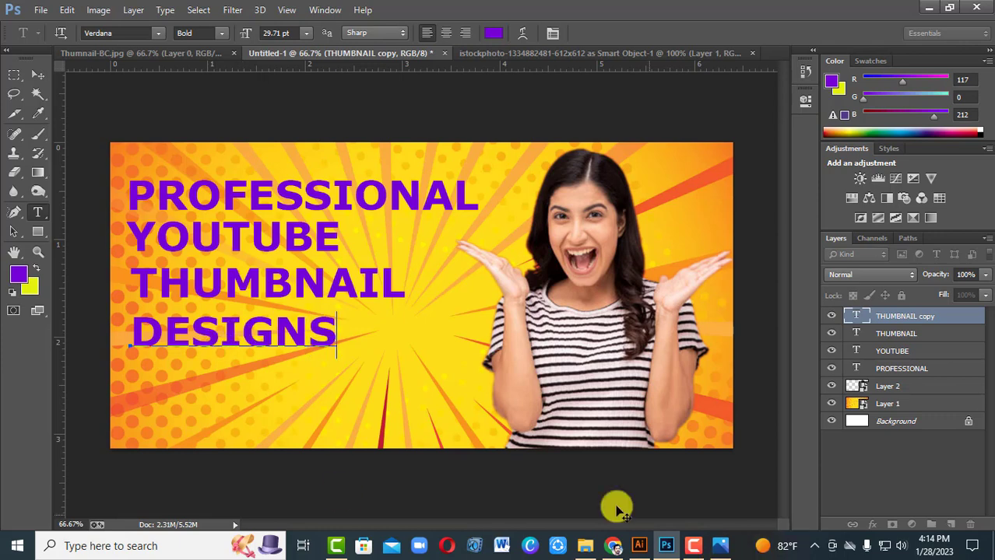
{"action": "left_click", "coordinate": [37, 75]}
Step: Align the four text lines by their horizontal centers and distribute them by left edges and by horizontal centers
{"action": "left_click", "coordinate": [148, 205]}
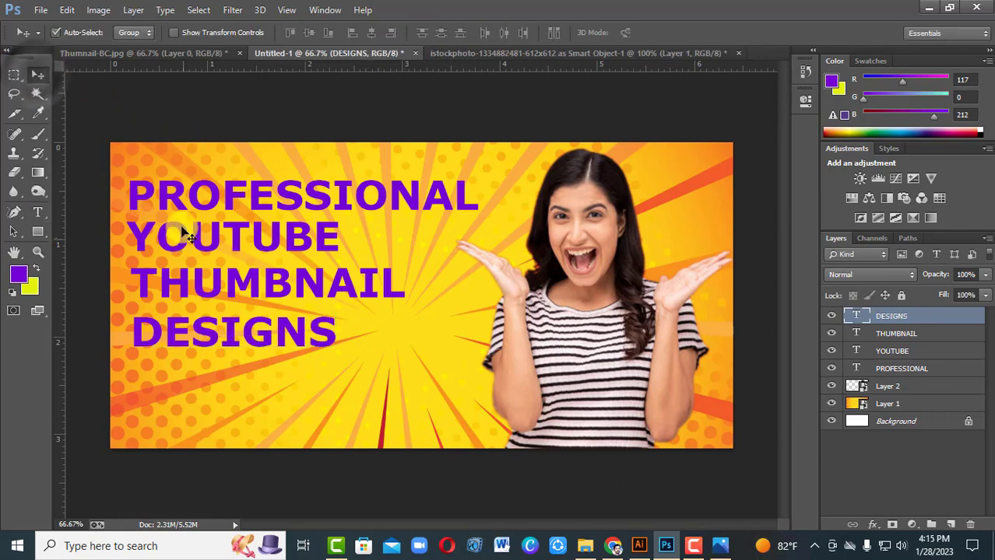
{"action": "left_click", "coordinate": [183, 230], "text": "shift"}
{"action": "left_click", "coordinate": [218, 285], "text": "shift"}
{"action": "left_click", "coordinate": [207, 333], "text": "shift"}
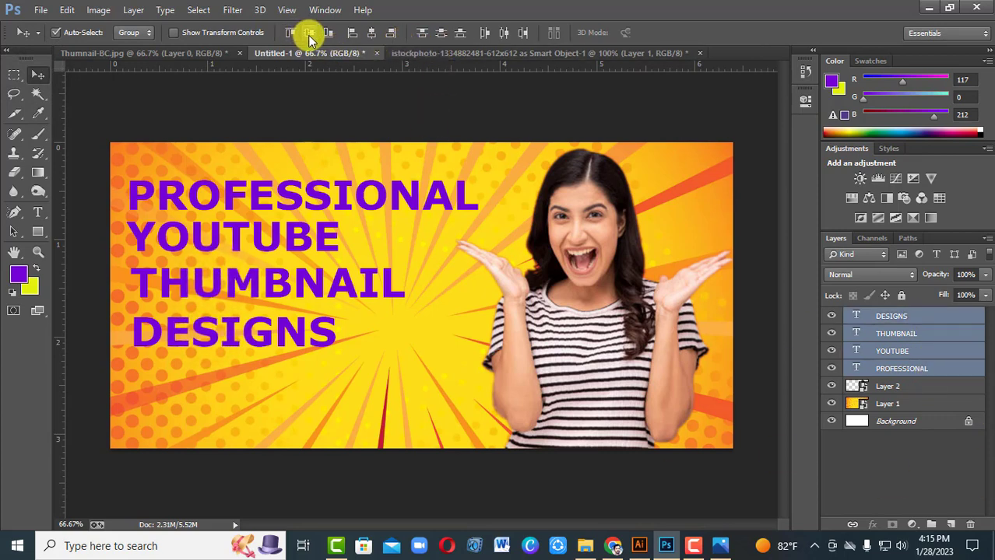
{"action": "left_click", "coordinate": [370, 35]}
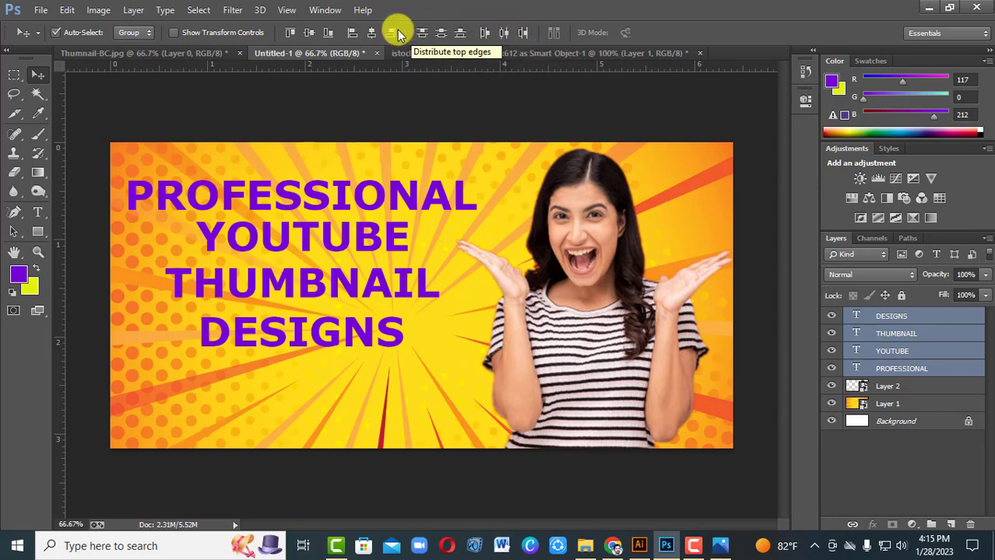
{"action": "left_click", "coordinate": [488, 34]}
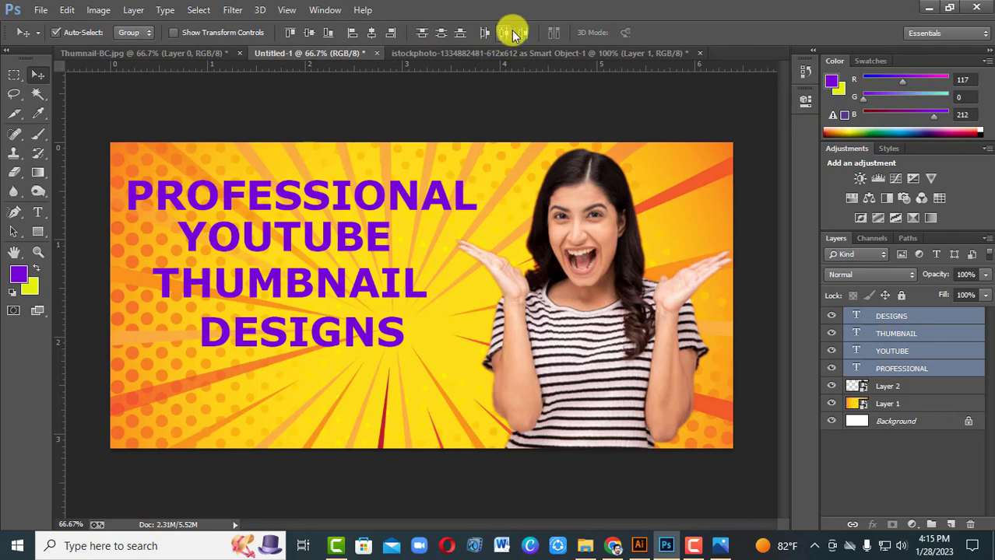
{"action": "left_click", "coordinate": [503, 35]}
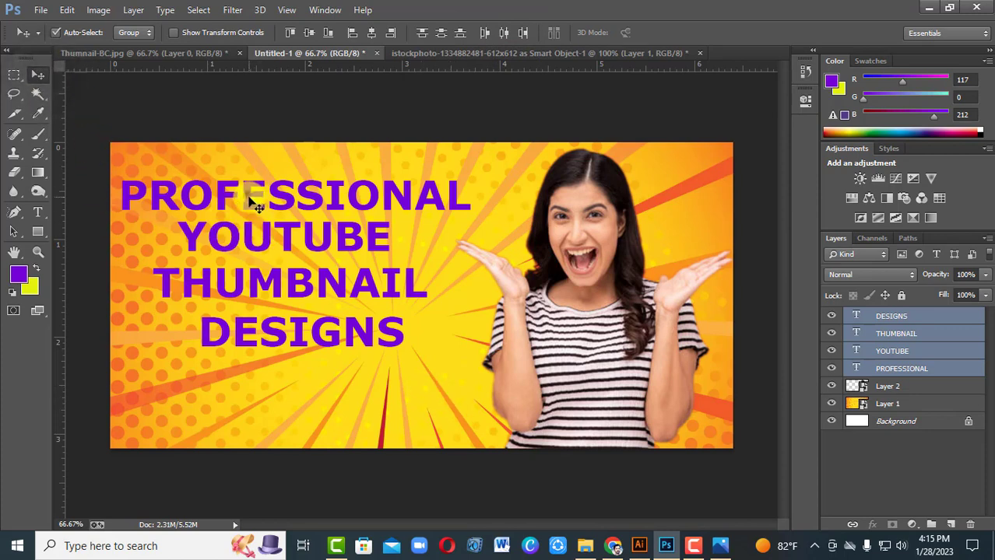
Step: Scale the PROFESSIONAL text down around its center to roughly two-thirds of its size
{"action": "left_click", "coordinate": [940, 371]}
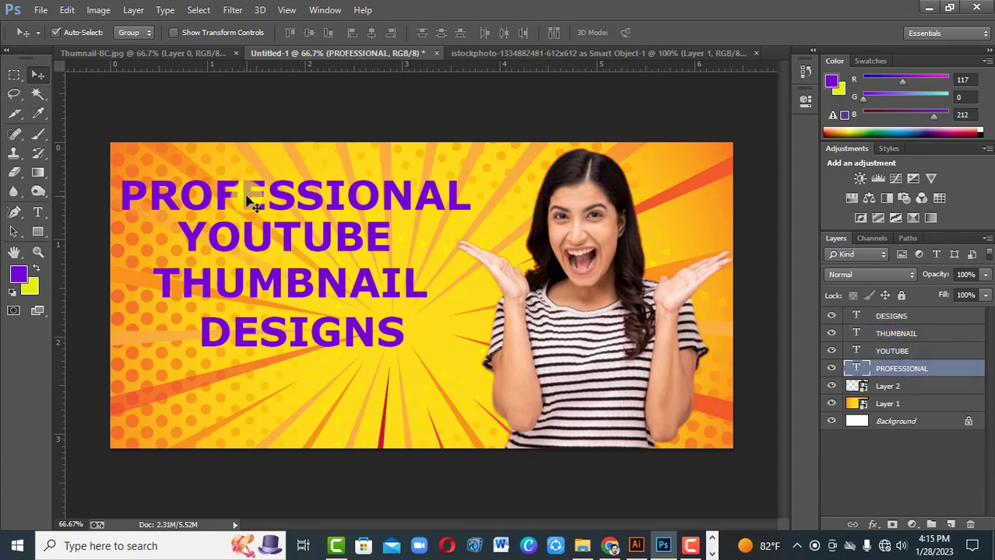
{"action": "key", "text": "ctrl+t"}
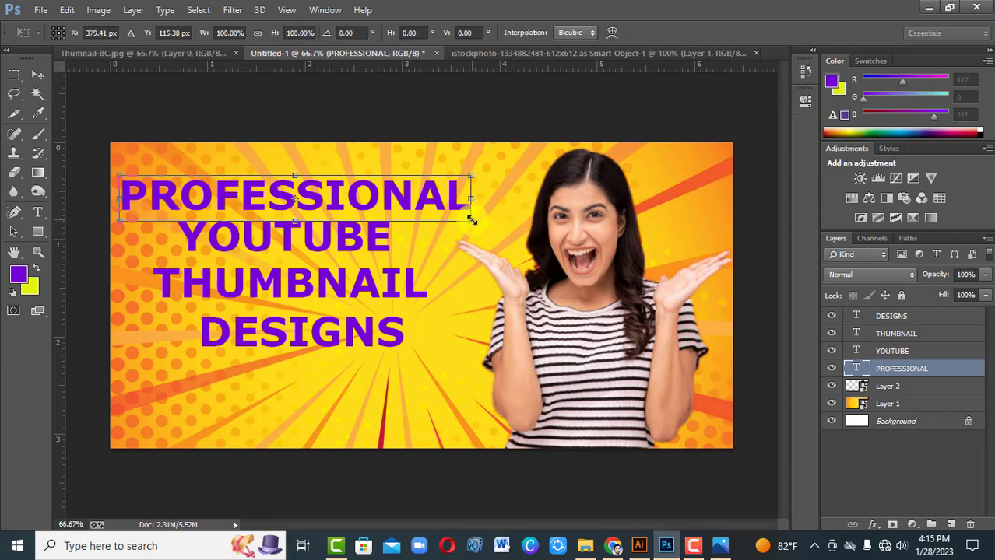
{"action": "left_click_drag", "start_coordinate": [470, 220], "coordinate": [410, 212]}
{"action": "key", "text": "Return"}
Step: Scale the YOUTUBE text up around its center to about 147%
{"action": "left_click", "coordinate": [347, 245]}
{"action": "key", "text": "ctrl+t"}
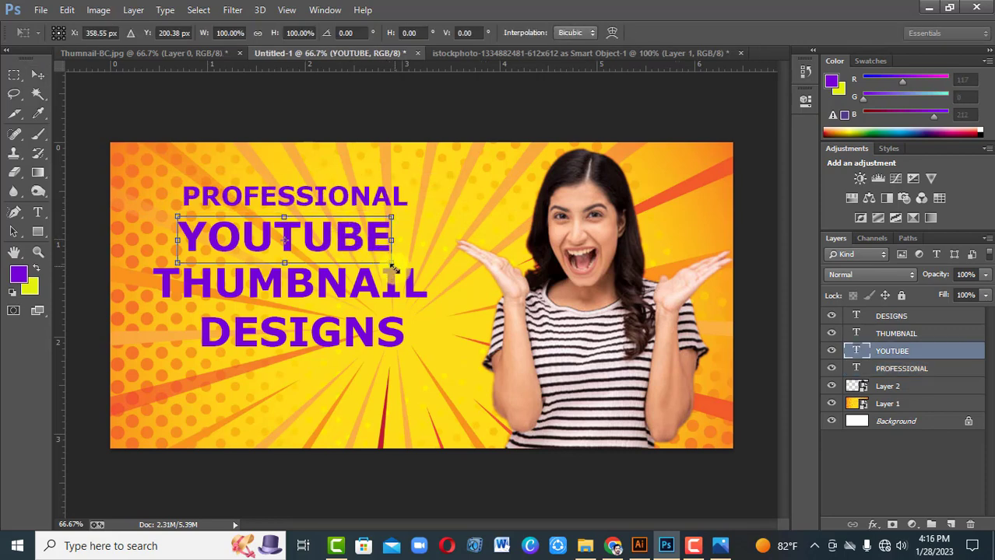
{"action": "left_click_drag", "start_coordinate": [392, 263], "coordinate": [438, 288]}
{"action": "key", "text": "Return"}
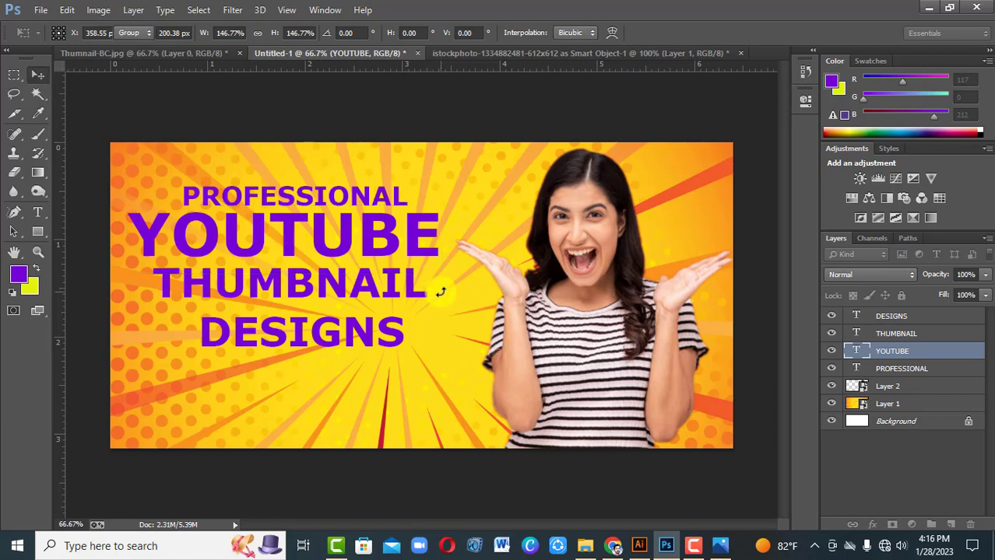
Step: Enlarge the THUMBNAIL text around its center until it is slightly wider than the YOUTUBE line
{"action": "left_click", "coordinate": [340, 285]}
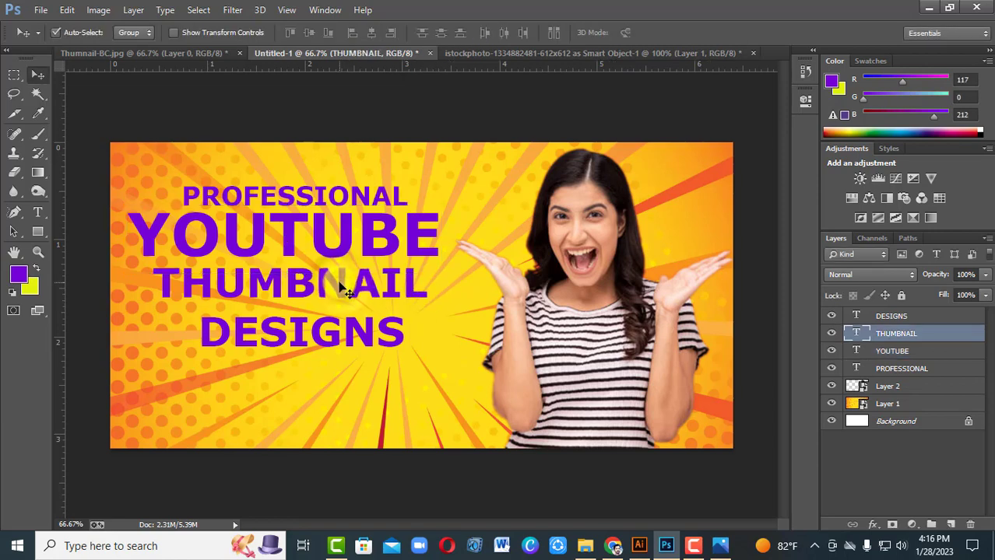
{"action": "key", "text": "ctrl+t"}
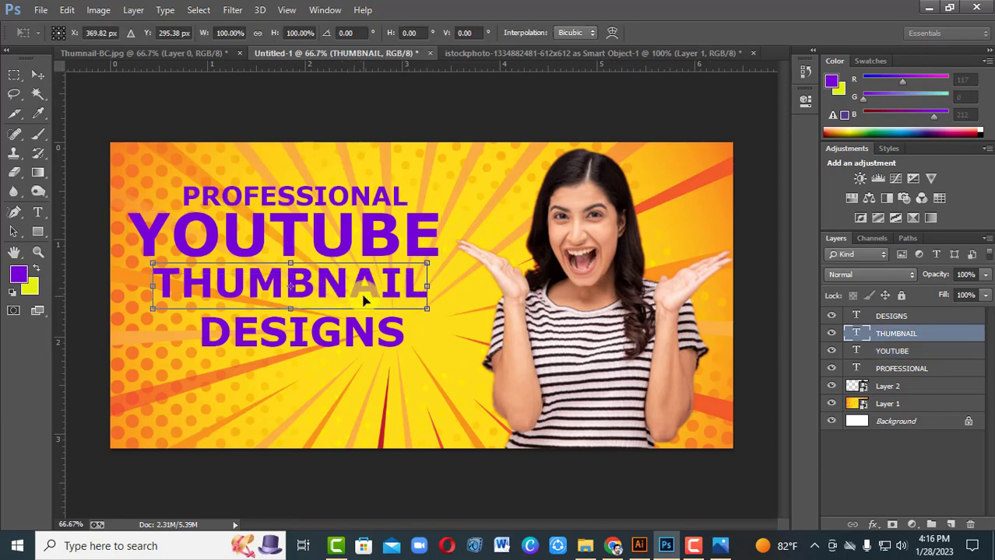
{"action": "left_click_drag", "start_coordinate": [427, 310], "coordinate": [449, 314]}
{"action": "key", "text": "Return"}
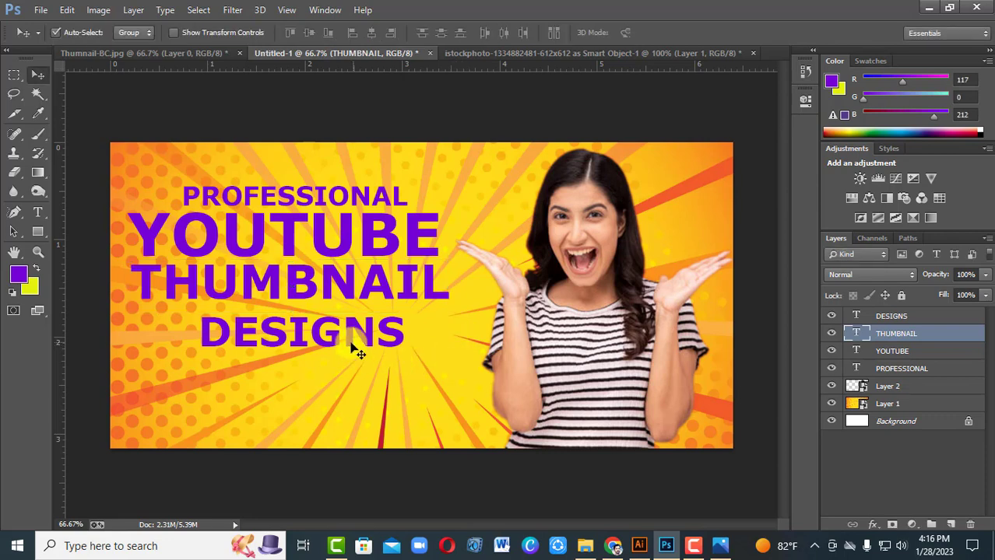
Step: Scale the DESIGNS text up around its center to about 113% and nudge it slightly left
{"action": "left_click", "coordinate": [354, 337]}
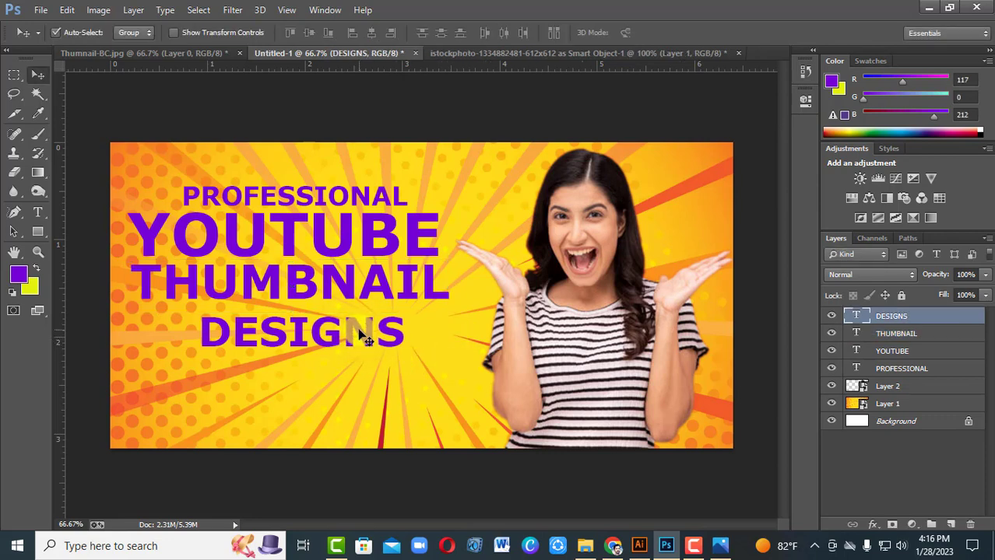
{"action": "key", "text": "ctrl+t"}
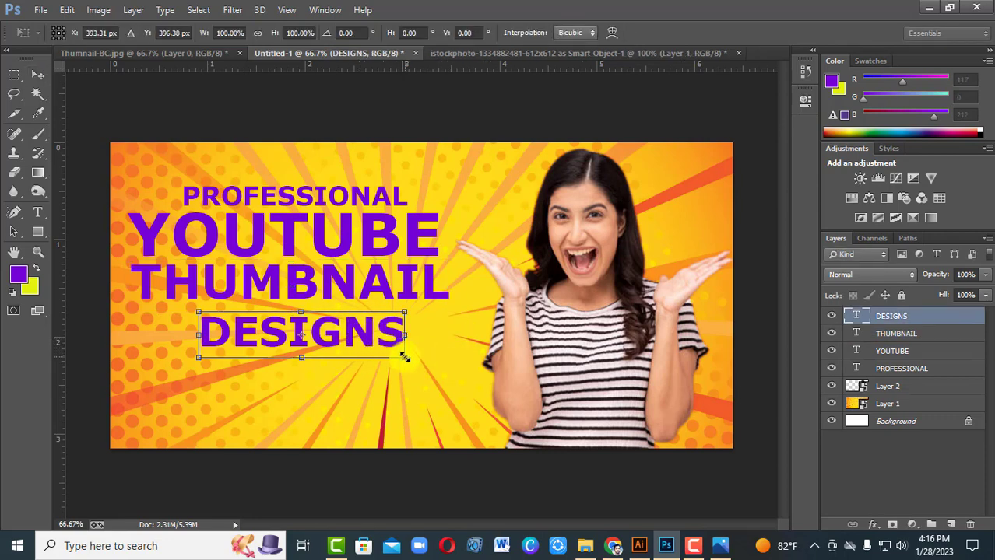
{"action": "left_click_drag", "start_coordinate": [405, 358], "coordinate": [416, 364]}
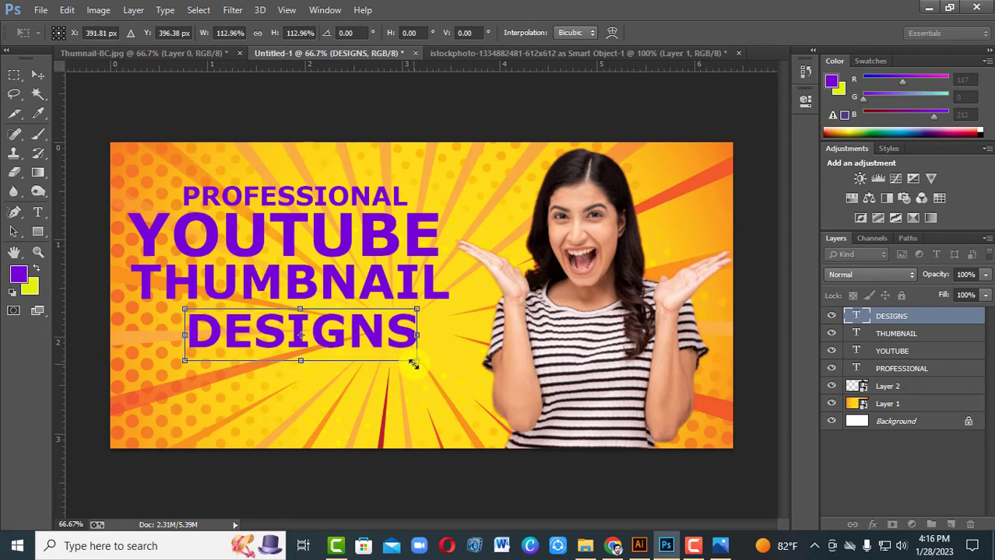
{"action": "key", "text": "Left"}
{"action": "key", "text": "Left"}
{"action": "key", "text": "Left"}
{"action": "key", "text": "Left"}
{"action": "key", "text": "Left"}
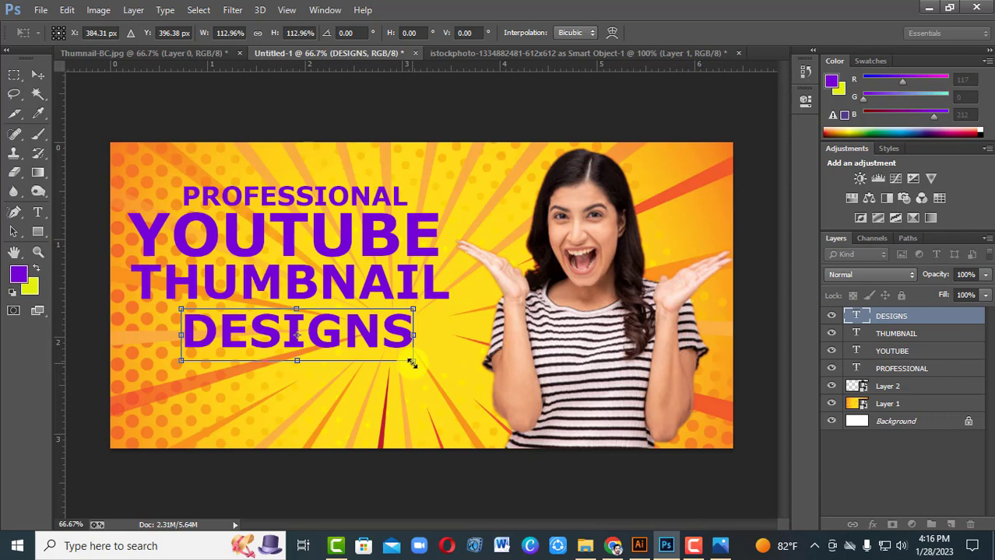
{"action": "left_click", "coordinate": [37, 75]}
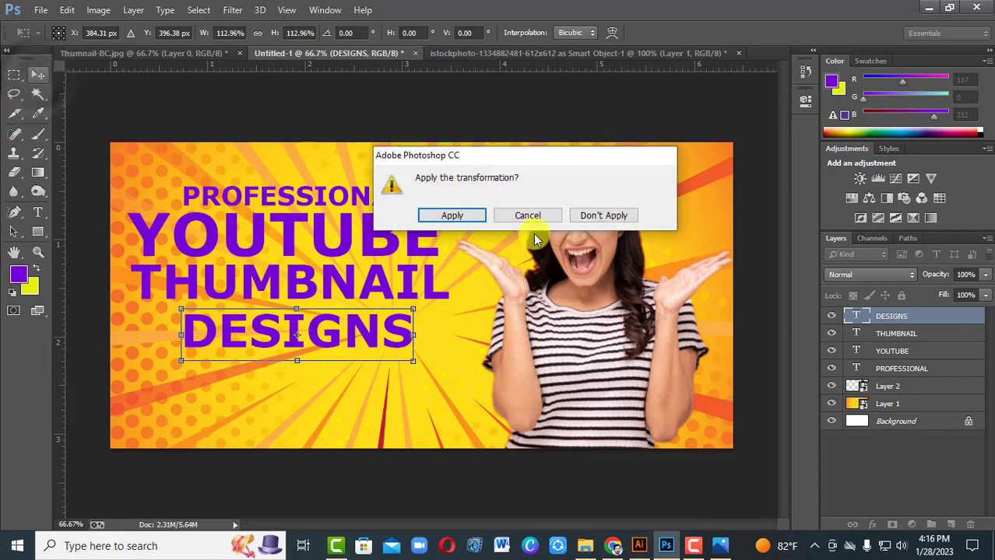
{"action": "left_click", "coordinate": [467, 217]}
Step: Distribute the four headline text lines by horizontal centers and align them on their horizontal centers
{"action": "left_click", "coordinate": [346, 224], "text": "shift"}
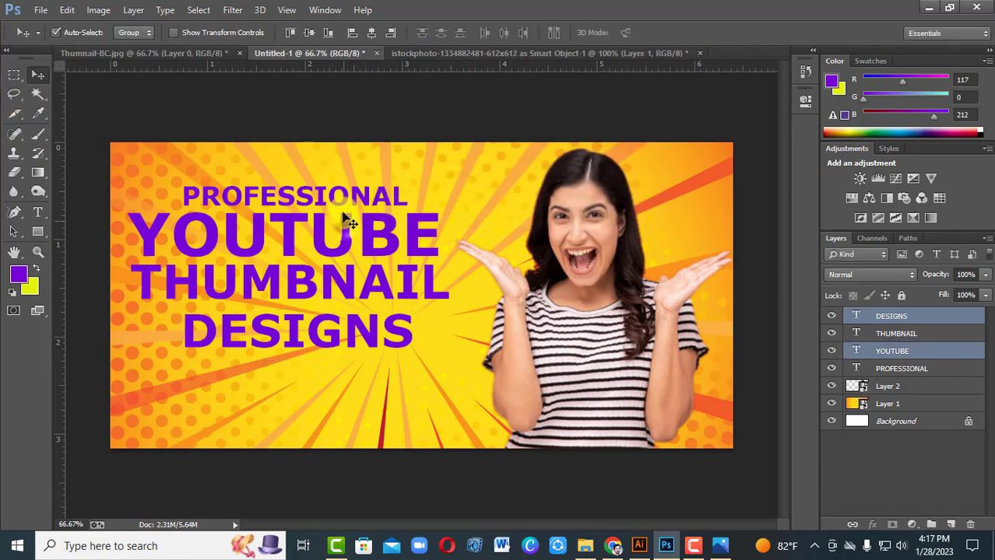
{"action": "left_click", "coordinate": [342, 199], "text": "shift"}
{"action": "left_click", "coordinate": [351, 284], "text": "shift"}
{"action": "left_click", "coordinate": [355, 321], "text": "shift"}
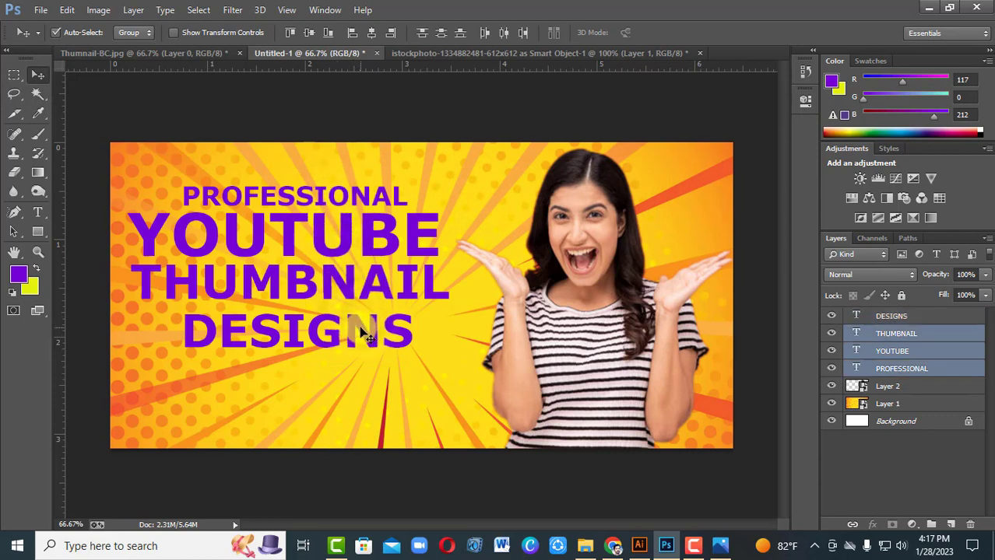
{"action": "left_click", "coordinate": [360, 331], "text": "shift"}
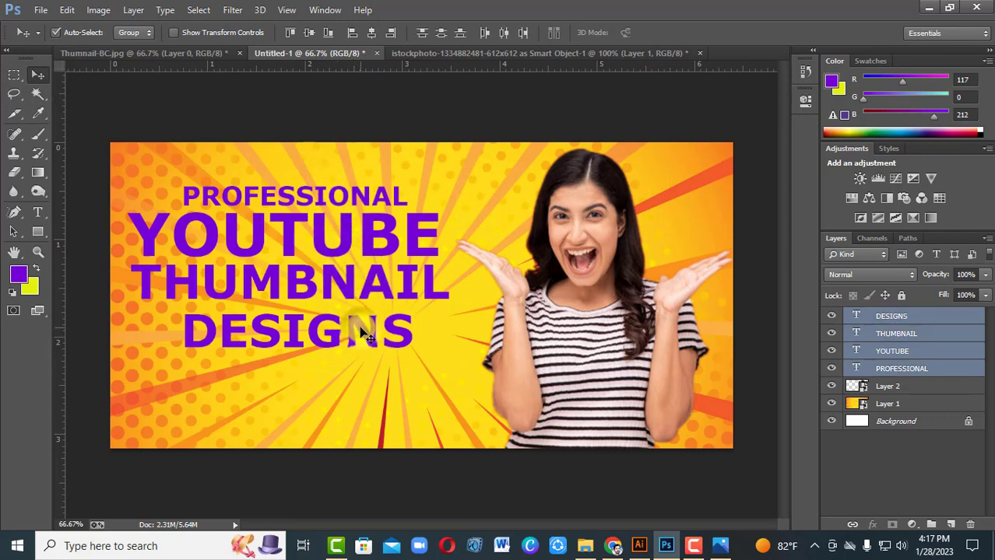
{"action": "left_click", "coordinate": [504, 35]}
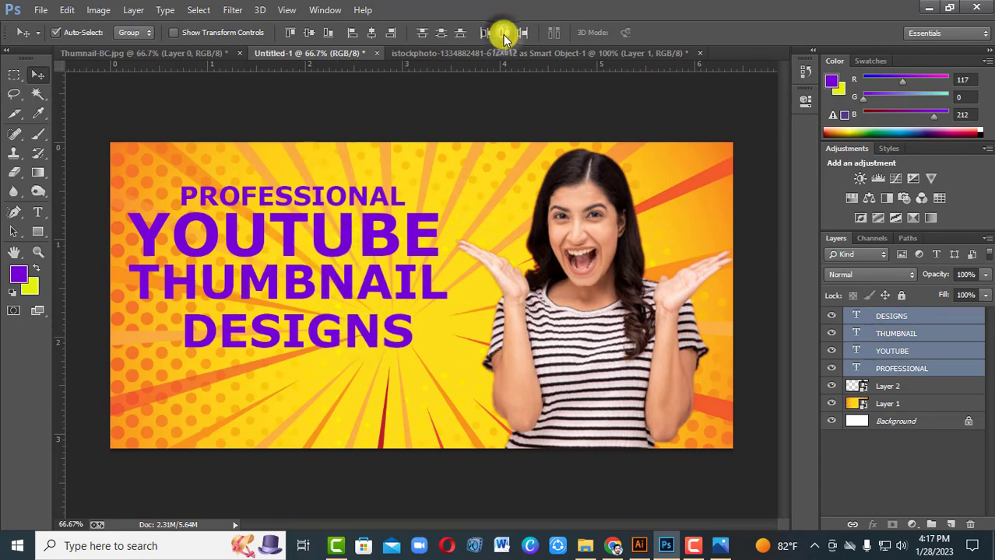
{"action": "left_click", "coordinate": [371, 33]}
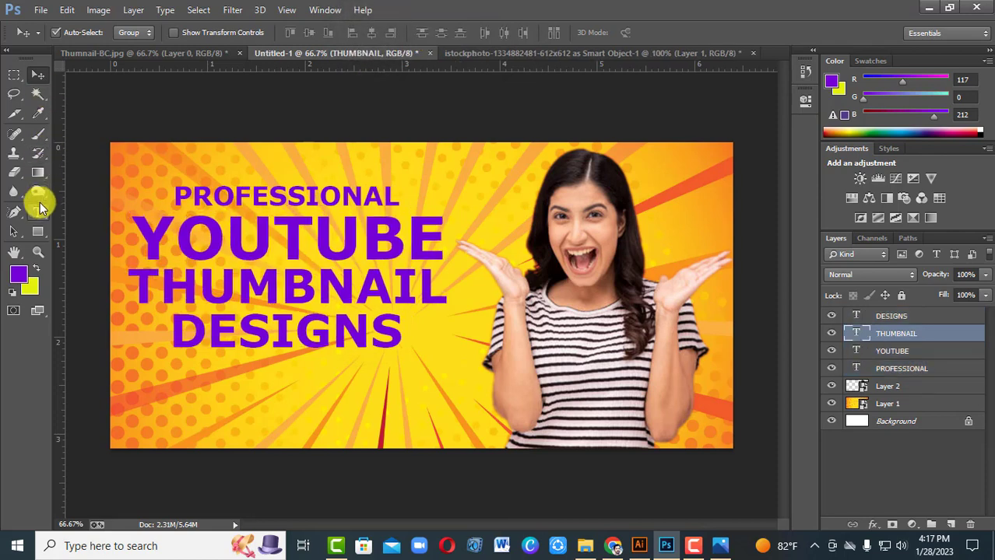
Step: Draw a rectangle about 487 by 67 px over the PROFESSIONAL line and give it a white fill
{"action": "left_click", "coordinate": [37, 231]}
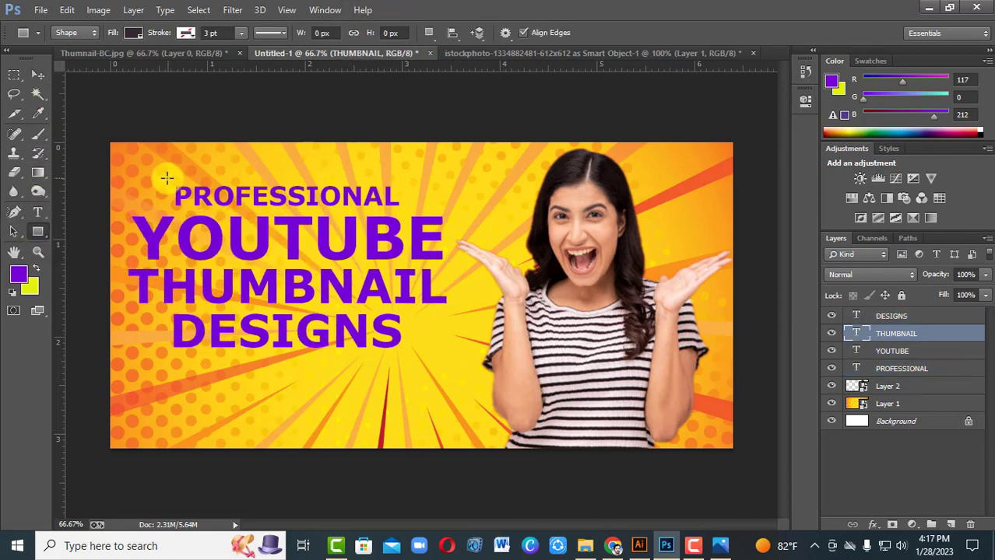
{"action": "left_click_drag", "start_coordinate": [167, 178], "coordinate": [402, 209]}
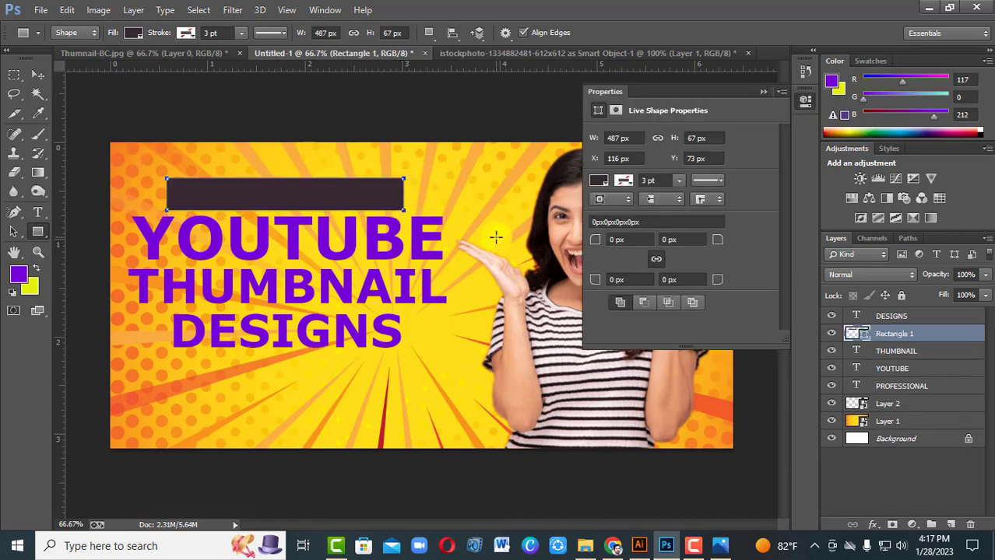
{"action": "left_click", "coordinate": [601, 183]}
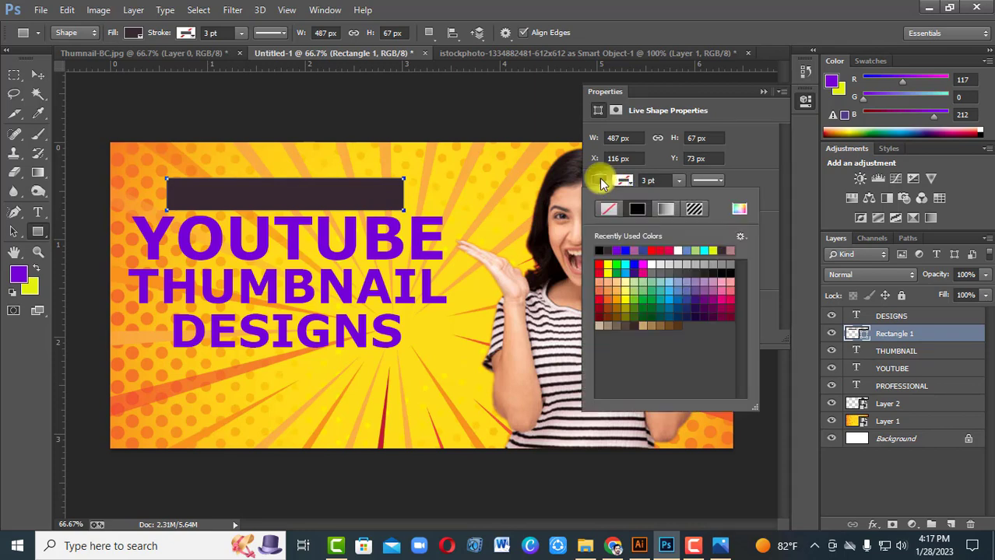
{"action": "left_click", "coordinate": [607, 264]}
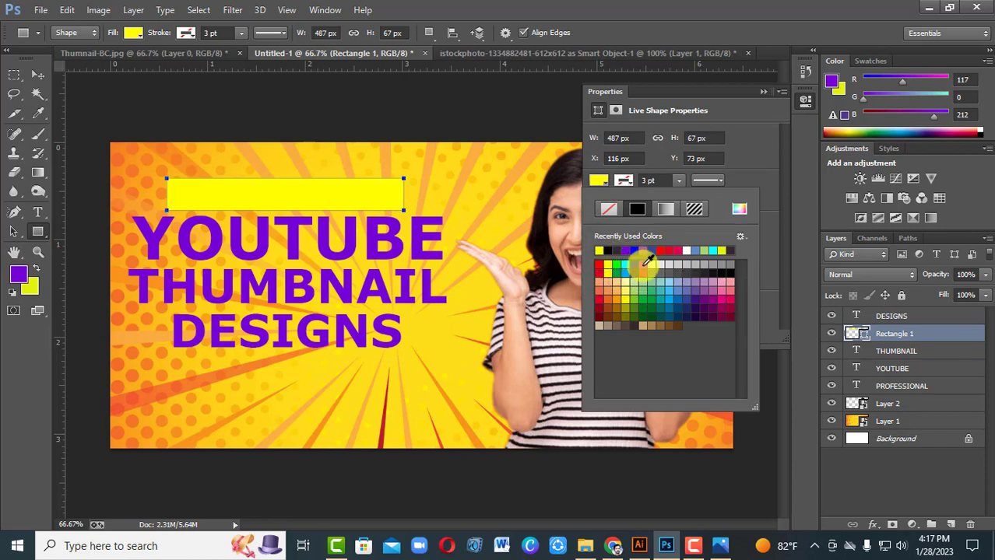
{"action": "left_click", "coordinate": [642, 266]}
{"action": "left_click", "coordinate": [658, 289]}
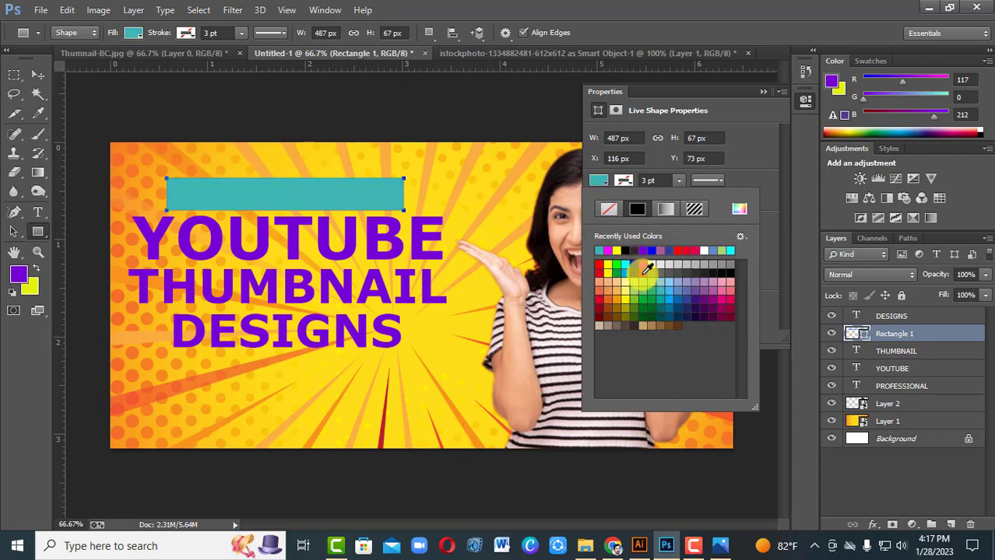
{"action": "left_click", "coordinate": [643, 266]}
{"action": "left_click", "coordinate": [658, 289]}
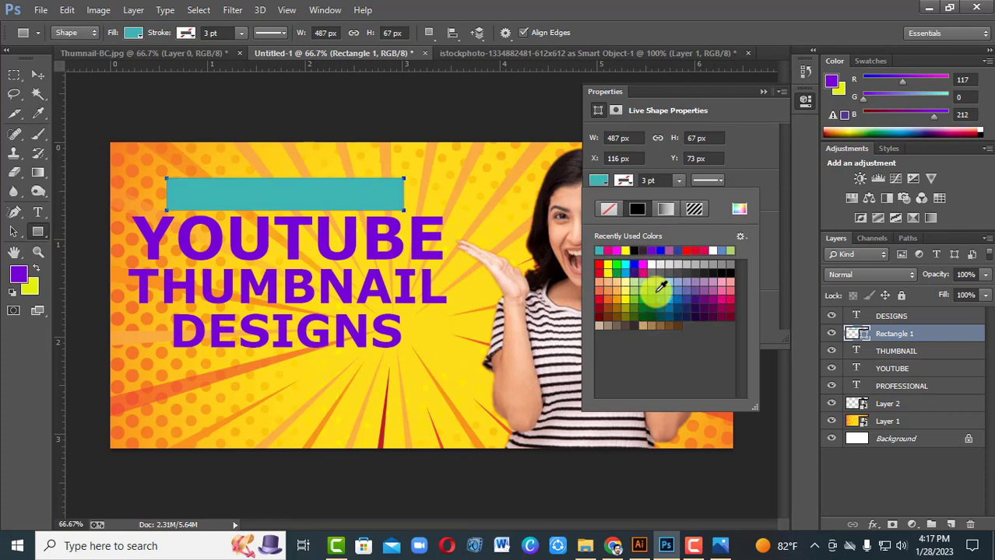
{"action": "left_click", "coordinate": [711, 251]}
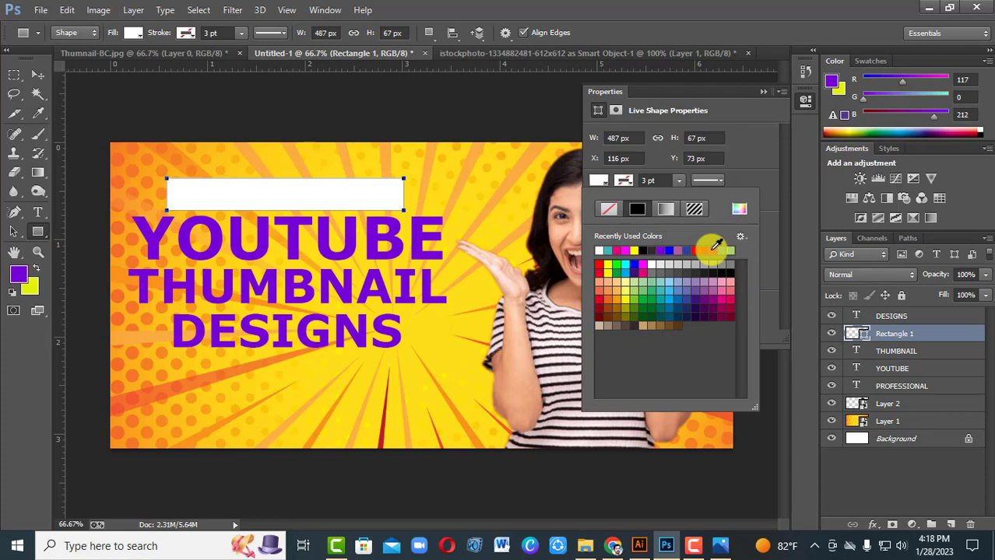
Step: Give the rectangle a 1 pt black stroke and place its layer beneath the PROFESSIONAL text layer
{"action": "left_click", "coordinate": [618, 182]}
{"action": "left_click", "coordinate": [623, 180]}
{"action": "left_click", "coordinate": [636, 208]}
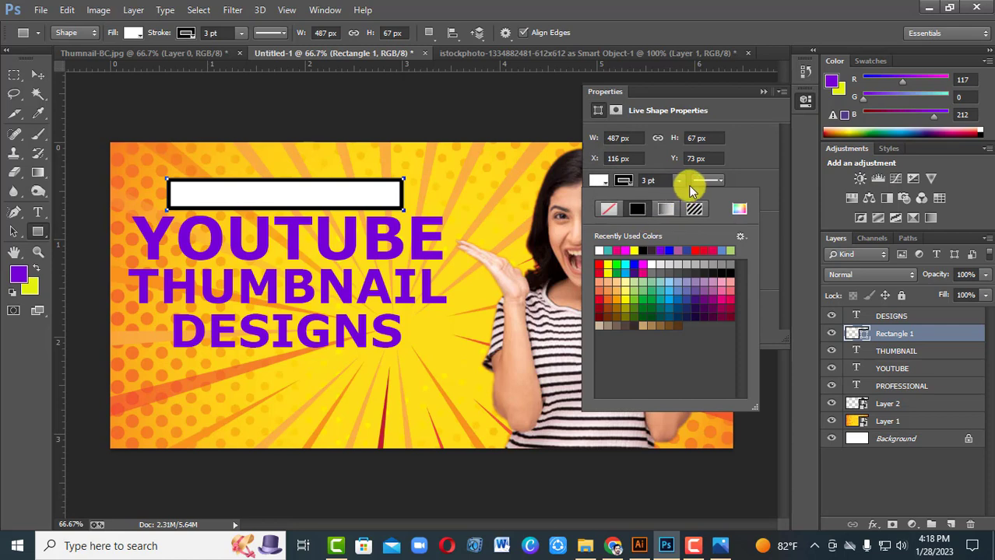
{"action": "left_click", "coordinate": [645, 181]}
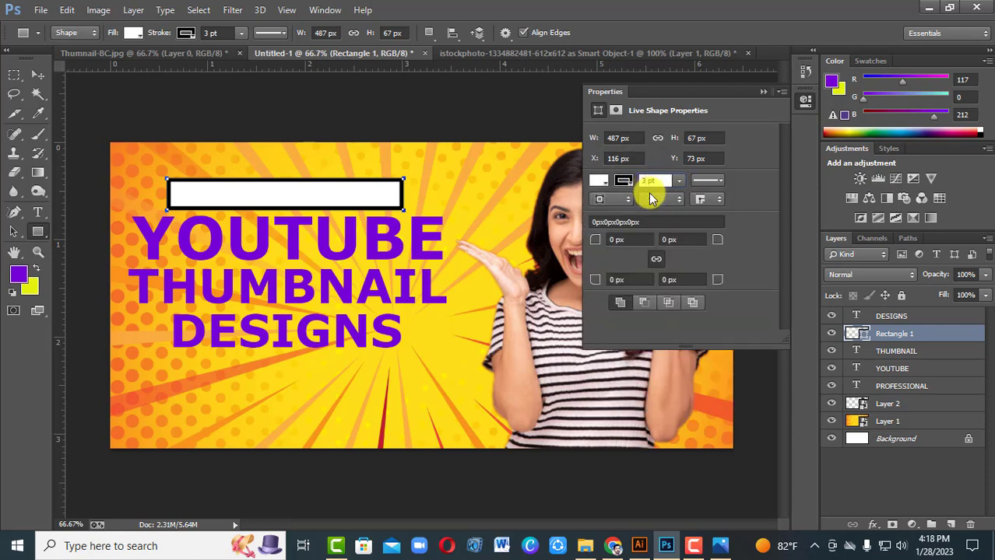
{"action": "left_click_drag", "start_coordinate": [648, 181], "coordinate": [635, 179]}
{"action": "type", "text": "1"}
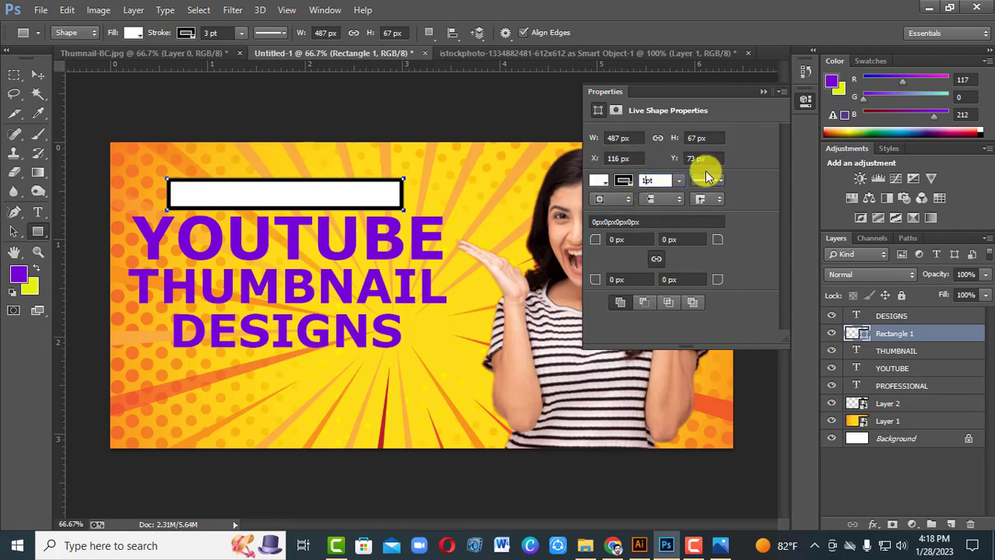
{"action": "left_click", "coordinate": [37, 74]}
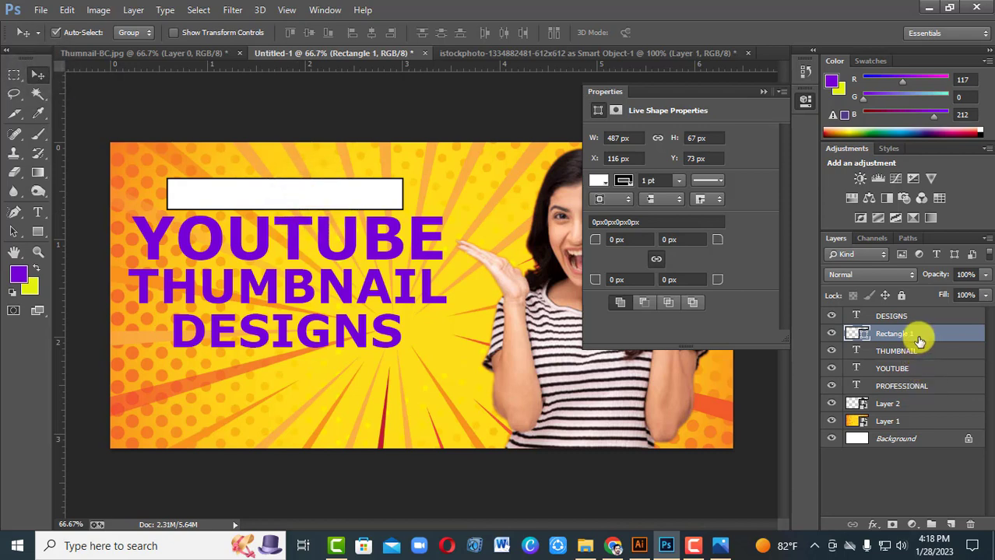
{"action": "left_click_drag", "start_coordinate": [916, 336], "coordinate": [929, 391]}
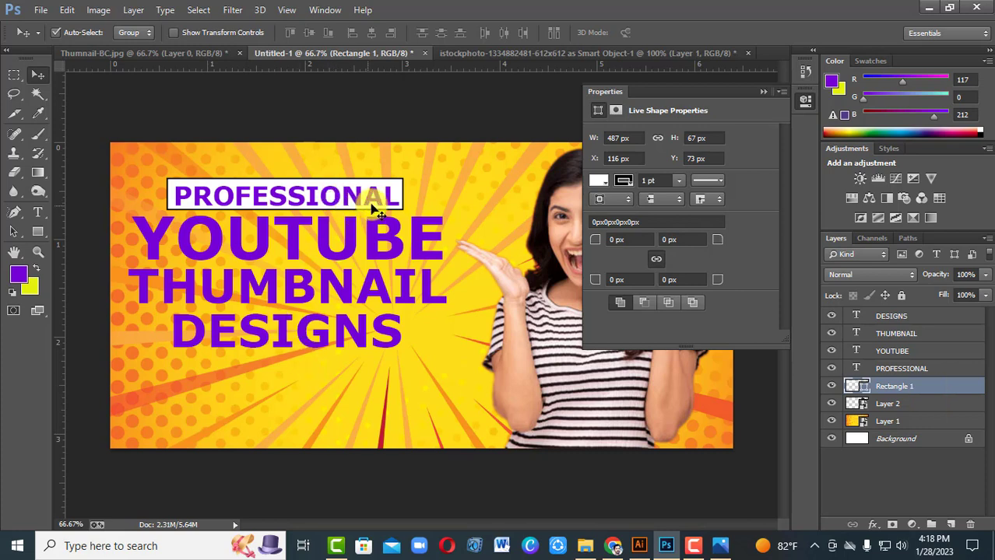
Step: Duplicate the white rectangle to just beneath the YOUTUBE text layer and move the copy down to Y 151 px
{"action": "left_click_drag", "start_coordinate": [934, 389], "coordinate": [931, 369]}
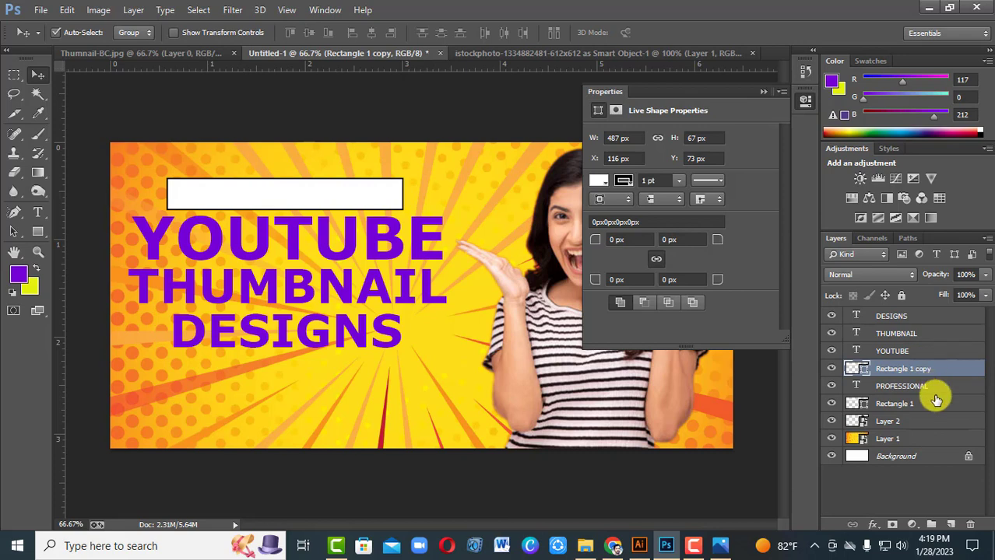
{"action": "key", "text": "Down"}
{"action": "key", "text": "Down"}
{"action": "key", "text": "Down"}
{"action": "key", "text": "Down"}
{"action": "key", "text": "Down"}
{"action": "key", "text": "Down"}
{"action": "key", "text": "Down"}
{"action": "key", "text": "Down"}
{"action": "key", "text": "Down"}
{"action": "key", "text": "Down"}
{"action": "key", "text": "Down"}
{"action": "key", "text": "Down"}
{"action": "key", "text": "Down"}
{"action": "key", "text": "Down"}
{"action": "key", "text": "Down"}
{"action": "key", "text": "Down"}
{"action": "key", "text": "Down"}
{"action": "key", "text": "Down"}
{"action": "key", "text": "Down"}
{"action": "key", "text": "Down"}
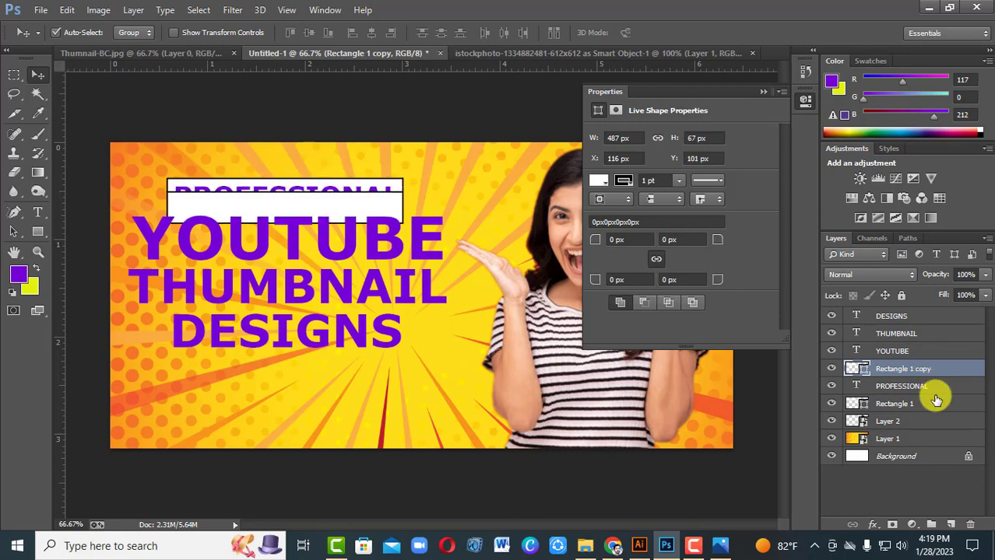
{"action": "key", "text": "Down"}
{"action": "key", "text": "Down"}
{"action": "key", "text": "Down"}
{"action": "key", "text": "Down"}
{"action": "key", "text": "Down"}
{"action": "key", "text": "Down"}
{"action": "key", "text": "Down"}
{"action": "key", "text": "Down"}
{"action": "key", "text": "Down"}
{"action": "key", "text": "Down"}
{"action": "key", "text": "Down"}
{"action": "key", "text": "Down"}
{"action": "key", "text": "Down"}
{"action": "key", "text": "Down"}
{"action": "key", "text": "Down"}
{"action": "key", "text": "Down"}
{"action": "key", "text": "Down"}
{"action": "key", "text": "Down"}
{"action": "key", "text": "Down"}
{"action": "key", "text": "Down"}
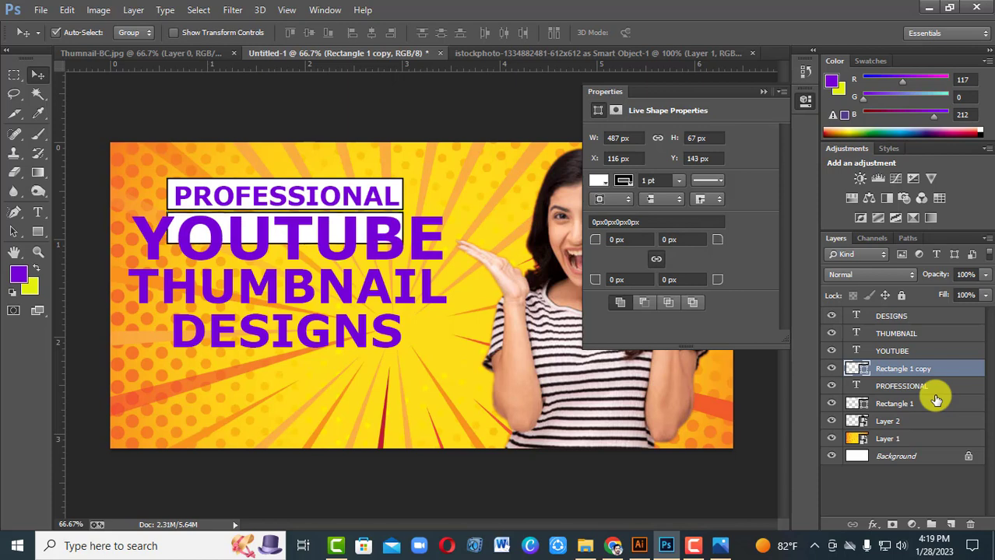
{"action": "key", "text": "Down"}
{"action": "key", "text": "Down"}
{"action": "key", "text": "Down"}
{"action": "key", "text": "Down"}
{"action": "key", "text": "Down"}
{"action": "key", "text": "Down"}
{"action": "key", "text": "Down"}
{"action": "key", "text": "Down"}
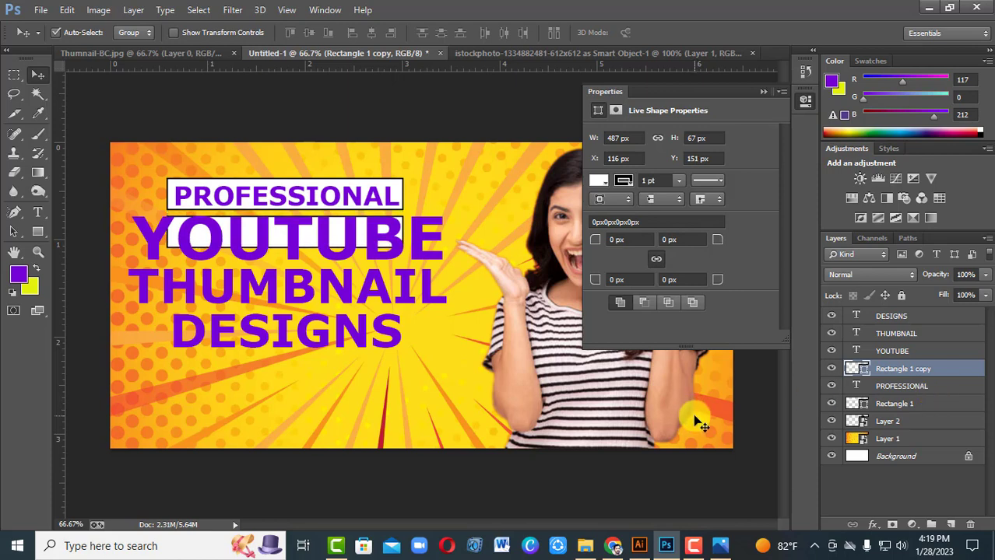
Step: Scale the rectangle copy up around its center to about 143% and nudge it down behind the YOUTUBE text
{"action": "key", "text": "ctrl+t"}
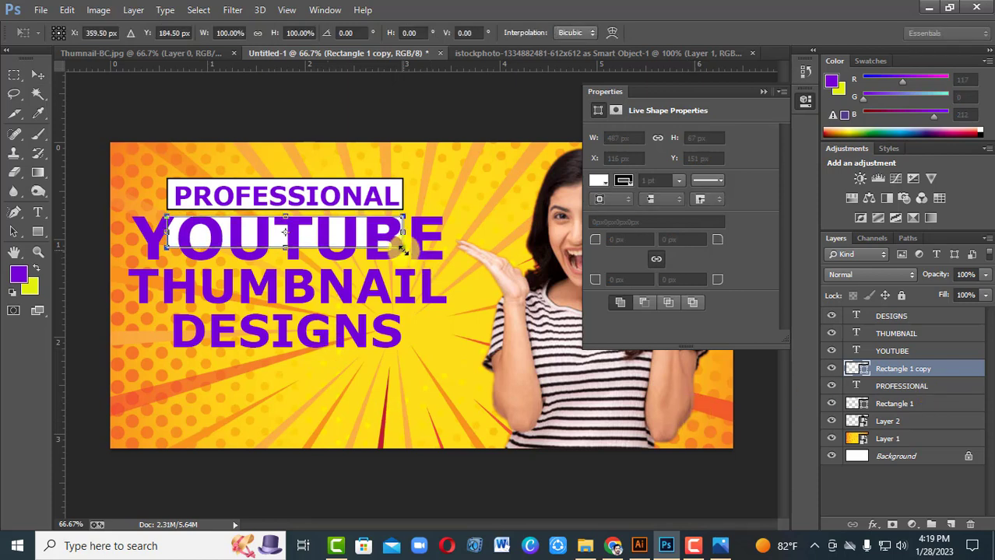
{"action": "left_click_drag", "start_coordinate": [402, 249], "coordinate": [456, 276]}
{"action": "key", "text": "Down"}
{"action": "key", "text": "Down"}
{"action": "key", "text": "Down"}
{"action": "key", "text": "Down"}
{"action": "key", "text": "Down"}
{"action": "key", "text": "Down"}
{"action": "key", "text": "Down"}
{"action": "key", "text": "Down"}
{"action": "key", "text": "Down"}
{"action": "key", "text": "Down"}
{"action": "key", "text": "Down"}
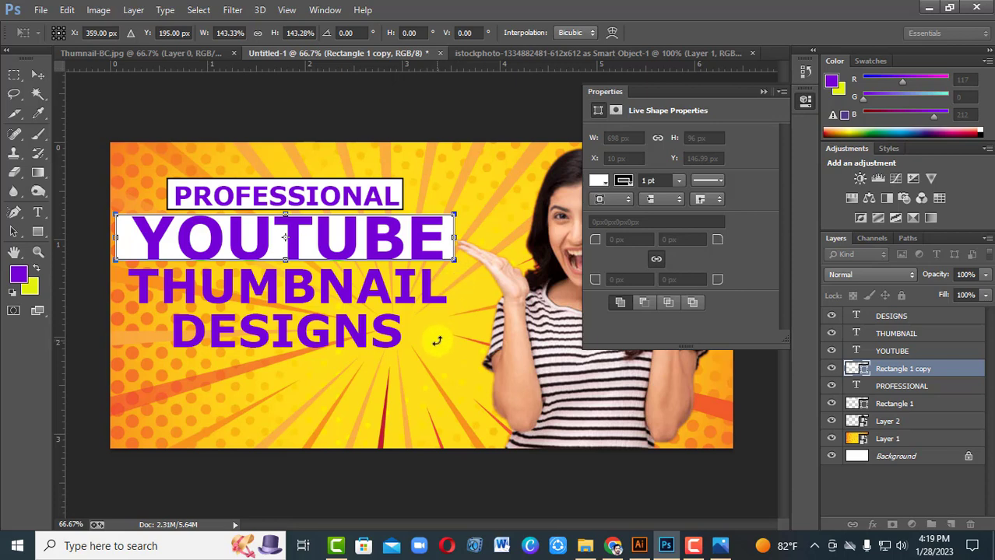
{"action": "key", "text": "Down"}
{"action": "key", "text": "Down"}
{"action": "key", "text": "Down"}
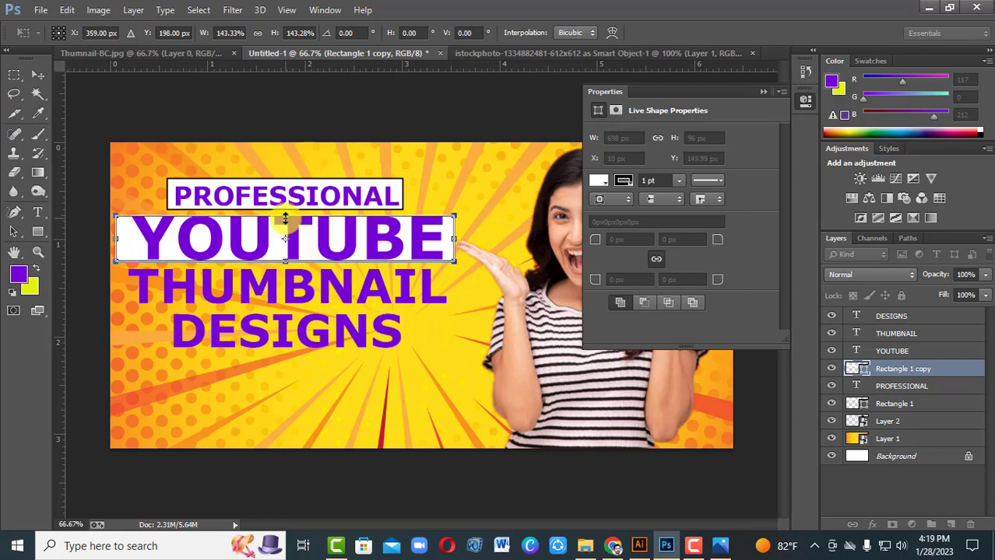
Step: Stretch the YOUTUBE rectangle's height to about 158%, narrowing its width to about 138% and nudging it left to frame the word
{"action": "left_click_drag", "start_coordinate": [283, 210], "coordinate": [284, 205]}
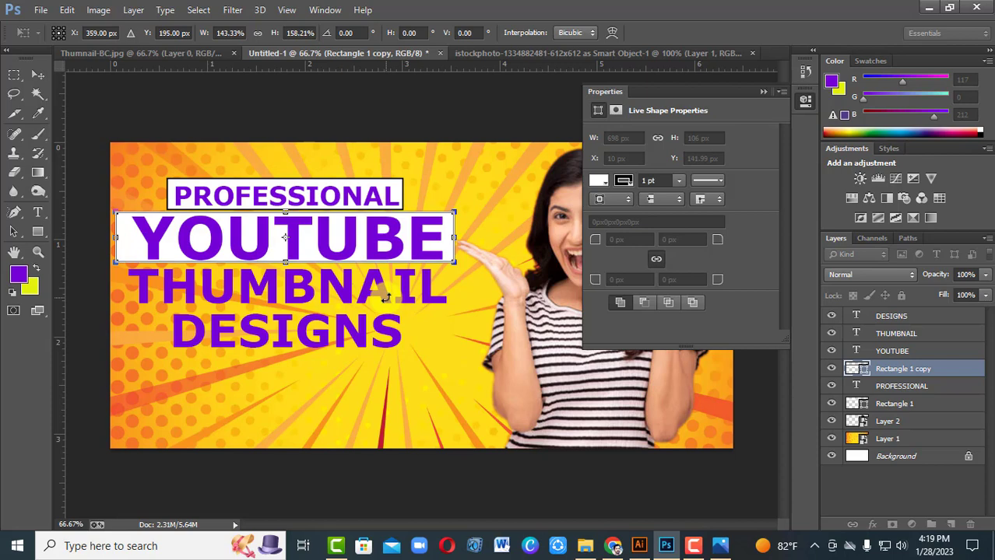
{"action": "left_click_drag", "start_coordinate": [116, 238], "coordinate": [128, 237]}
{"action": "key", "text": "Left"}
{"action": "key", "text": "Left"}
{"action": "key", "text": "Left"}
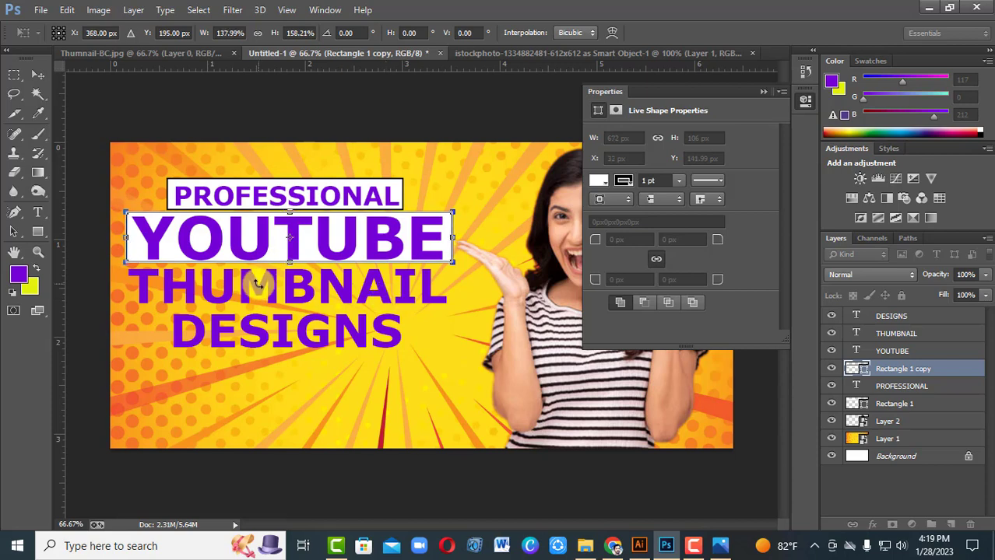
{"action": "key", "text": "Left"}
{"action": "key", "text": "Left"}
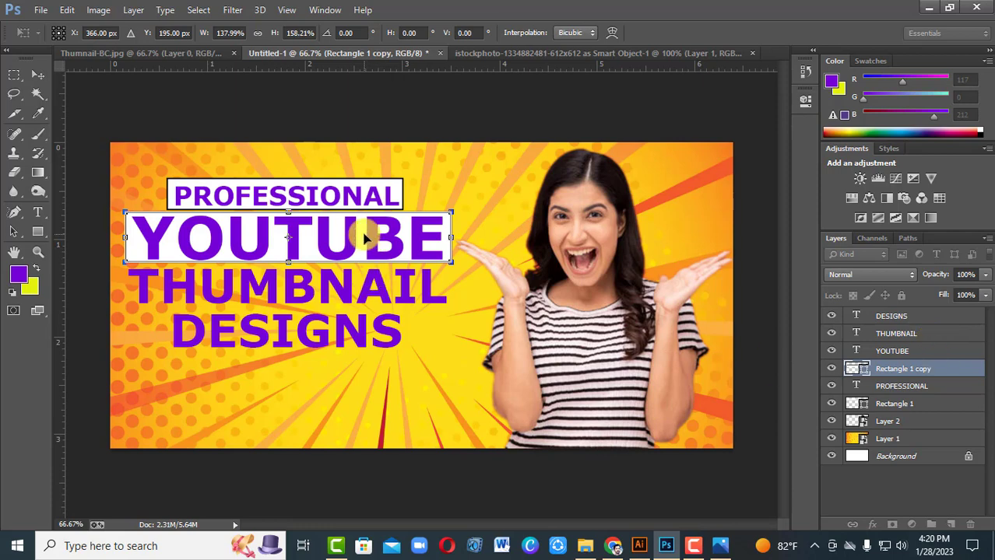
{"action": "key", "text": "Return"}
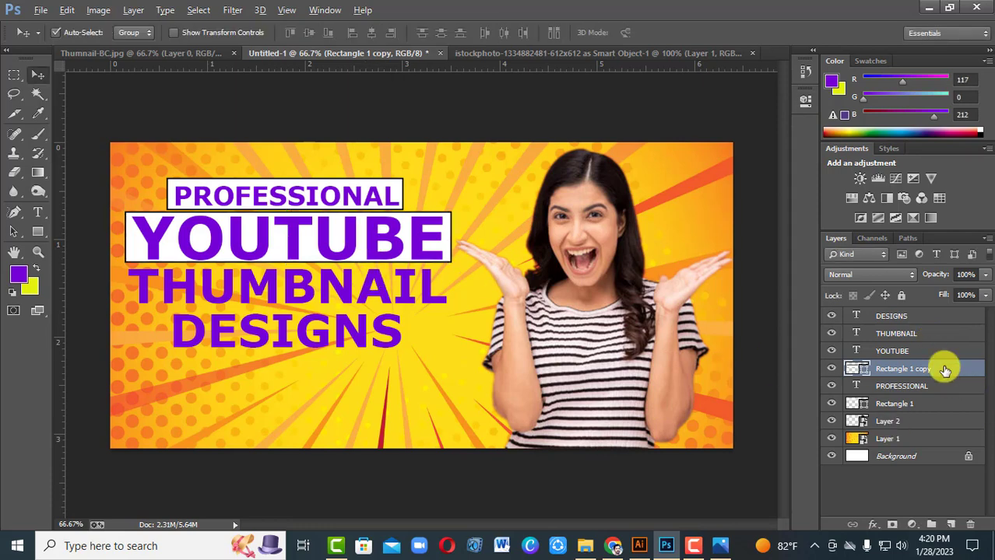
Step: Duplicate the YOUTUBE rectangle to just beneath the THUMBNAIL text layer and move the copy down to Y 305 px, behind the word
{"action": "left_click_drag", "start_coordinate": [944, 371], "coordinate": [936, 342]}
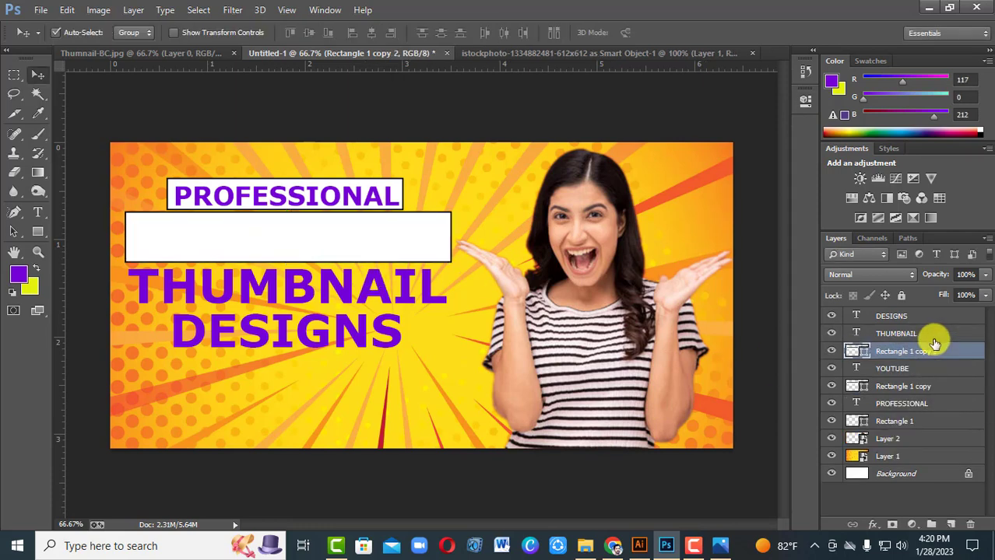
{"action": "key", "text": "Down"}
{"action": "key", "text": "Down"}
{"action": "key", "text": "Down"}
{"action": "key", "text": "Down"}
{"action": "key", "text": "Down"}
{"action": "key", "text": "Down"}
{"action": "key", "text": "Down"}
{"action": "key", "text": "Down"}
{"action": "key", "text": "Down"}
{"action": "key", "text": "Down"}
{"action": "key", "text": "Down"}
{"action": "key", "text": "Down"}
{"action": "key", "text": "Down"}
{"action": "key", "text": "Down"}
{"action": "key", "text": "Down"}
{"action": "key", "text": "Down"}
{"action": "key", "text": "Down"}
{"action": "key", "text": "Down"}
{"action": "key", "text": "Down"}
{"action": "key", "text": "Down"}
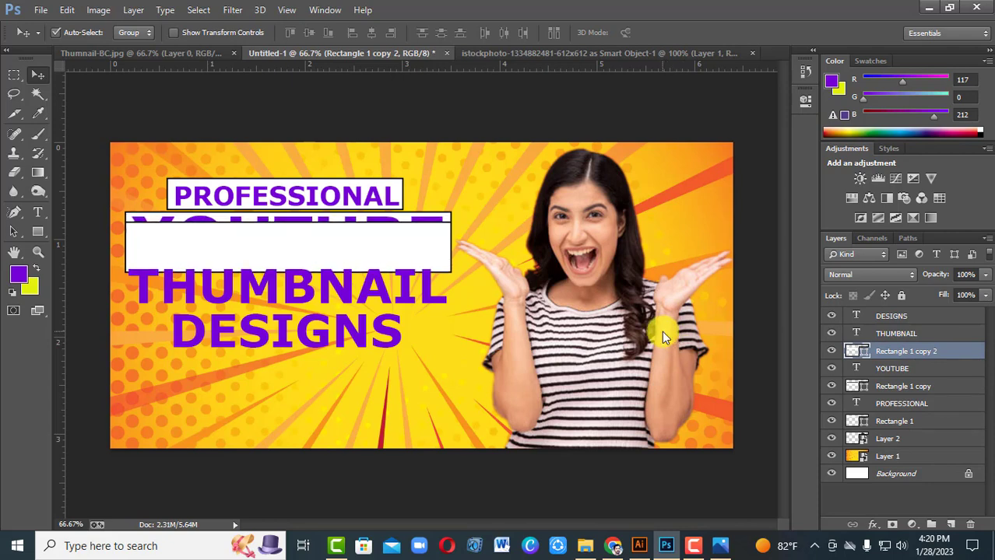
{"action": "key", "text": "Down"}
{"action": "key", "text": "Down"}
{"action": "key", "text": "Down"}
{"action": "key", "text": "Down"}
{"action": "key", "text": "Down"}
{"action": "key", "text": "Down"}
{"action": "key", "text": "Down"}
{"action": "key", "text": "Down"}
{"action": "key", "text": "Down"}
{"action": "key", "text": "Down"}
{"action": "key", "text": "Down"}
{"action": "key", "text": "Down"}
{"action": "key", "text": "Down"}
{"action": "key", "text": "Down"}
{"action": "key", "text": "Down"}
{"action": "key", "text": "Down"}
{"action": "key", "text": "Down"}
{"action": "key", "text": "Down"}
{"action": "key", "text": "Down"}
{"action": "key", "text": "Down"}
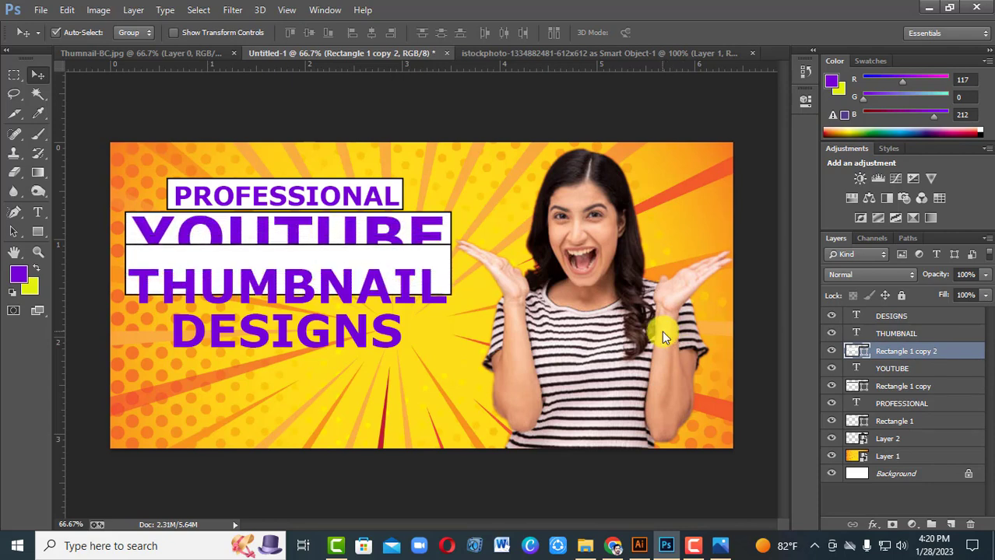
{"action": "key", "text": "Down"}
{"action": "key", "text": "Down"}
{"action": "key", "text": "Down"}
{"action": "key", "text": "Down"}
{"action": "key", "text": "Down"}
{"action": "key", "text": "Down"}
{"action": "key", "text": "Down"}
{"action": "key", "text": "Down"}
{"action": "key", "text": "Down"}
{"action": "key", "text": "Down"}
{"action": "key", "text": "Down"}
{"action": "key", "text": "Down"}
{"action": "key", "text": "Down"}
{"action": "key", "text": "Down"}
{"action": "key", "text": "Down"}
{"action": "key", "text": "Down"}
{"action": "key", "text": "Down"}
{"action": "key", "text": "Down"}
{"action": "key", "text": "Down"}
{"action": "key", "text": "Down"}
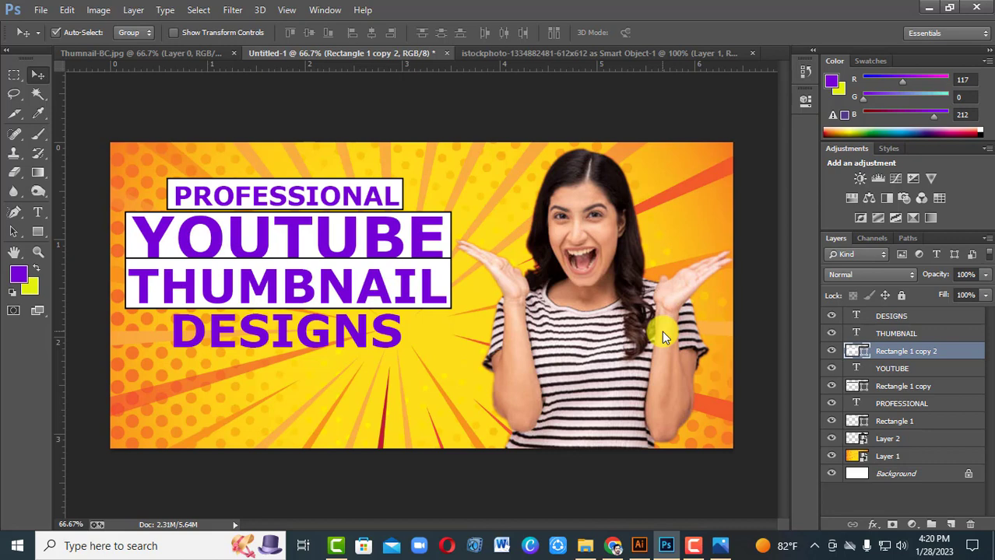
{"action": "key", "text": "Down"}
{"action": "key", "text": "Down"}
{"action": "key", "text": "Down"}
{"action": "key", "text": "Down"}
{"action": "key", "text": "Down"}
{"action": "key", "text": "Down"}
{"action": "key", "text": "Down"}
{"action": "key", "text": "Down"}
{"action": "key", "text": "Down"}
{"action": "key", "text": "Down"}
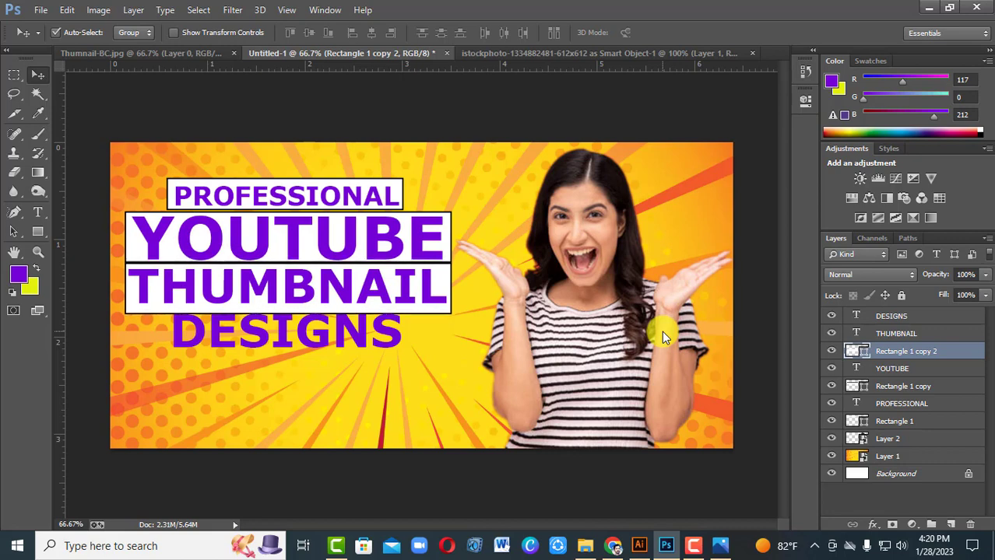
{"action": "key", "text": "Down"}
{"action": "key", "text": "Down"}
{"action": "key", "text": "Down"}
{"action": "key", "text": "Down"}
{"action": "key", "text": "Down"}
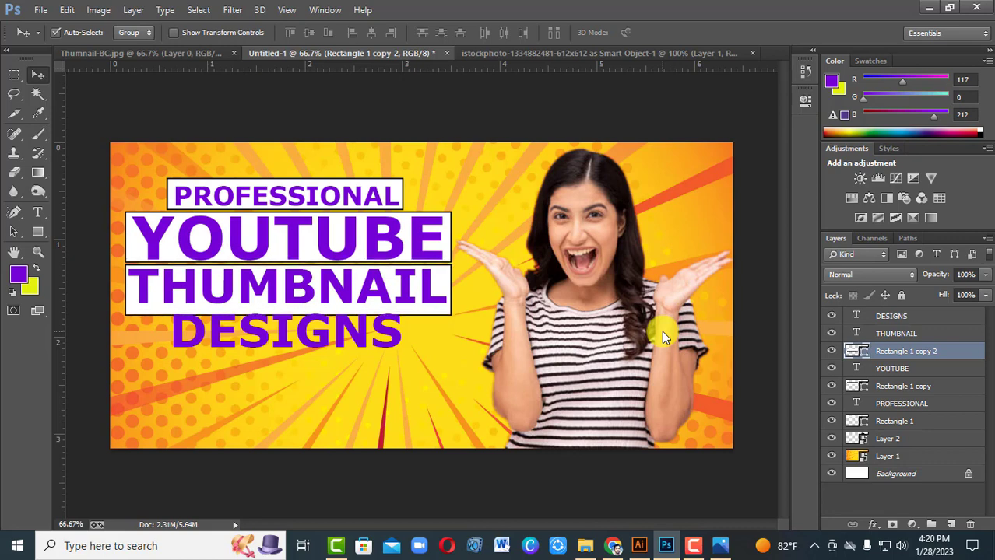
{"action": "key", "text": "Down"}
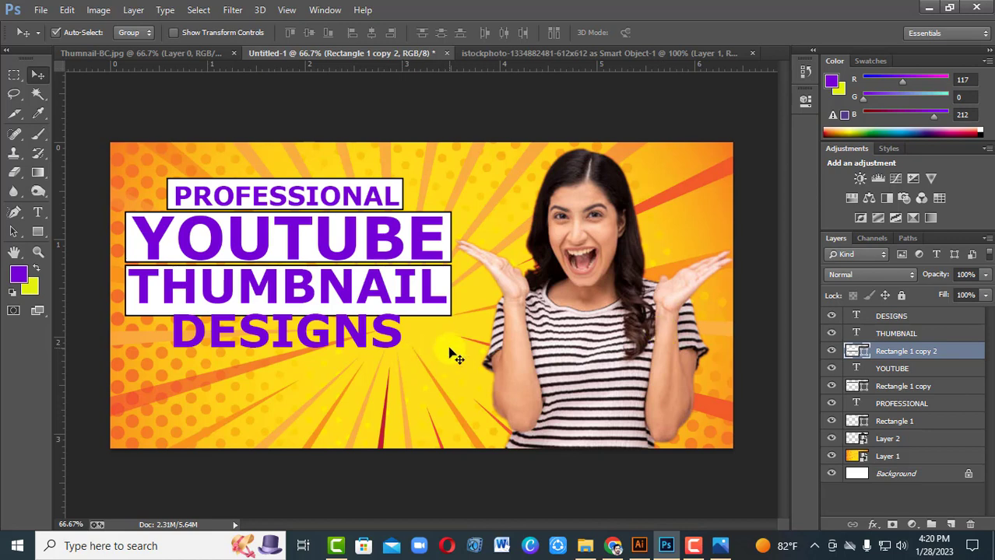
Step: Reduce the THUMBNAIL rectangle's height to about 85% by raising its lower edge, keeping its width at 100%
{"action": "key", "text": "ctrl+t"}
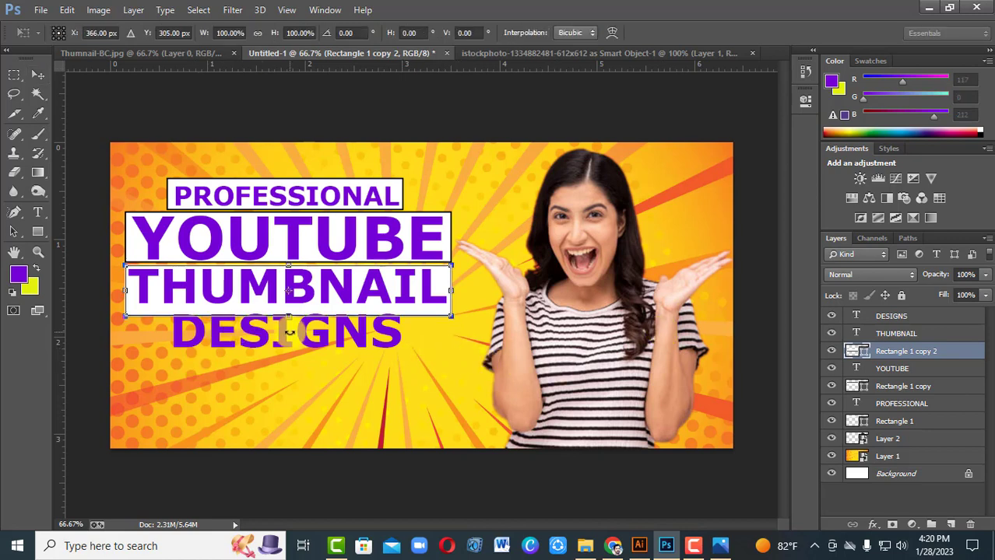
{"action": "left_click_drag", "start_coordinate": [290, 316], "coordinate": [291, 313]}
{"action": "key", "text": "ctrl+plus"}
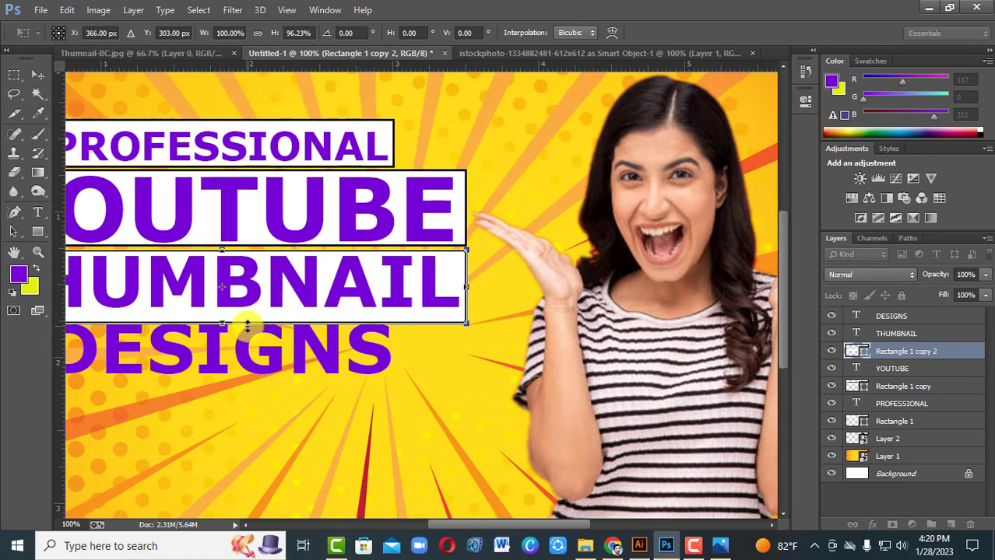
{"action": "mouse_move", "coordinate": [223, 321]}
{"action": "left_mouse_down"}
{"action": "mouse_move", "coordinate": [224, 312]}
{"action": "mouse_move", "coordinate": [235, 315]}
{"action": "left_mouse_up"}
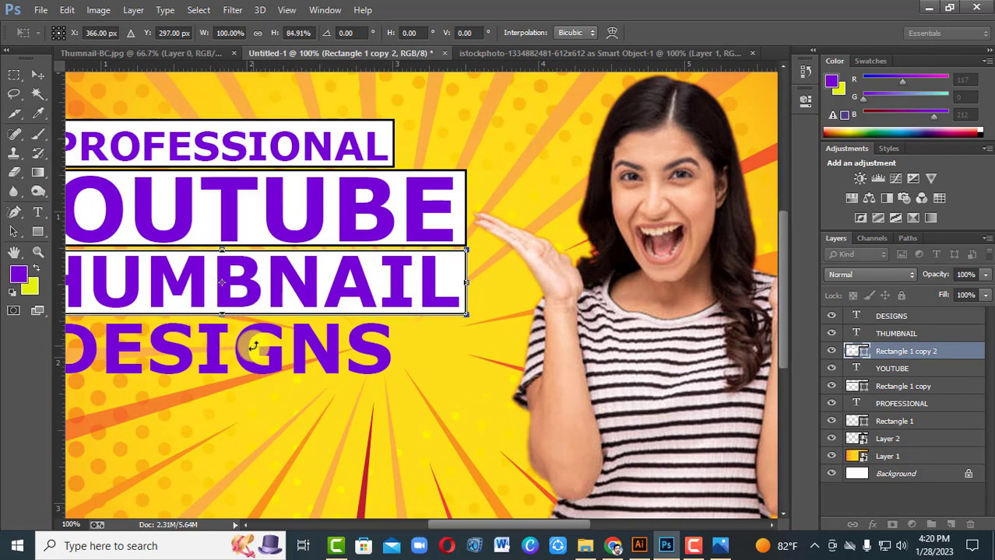
{"action": "key", "text": "ctrl+minus"}
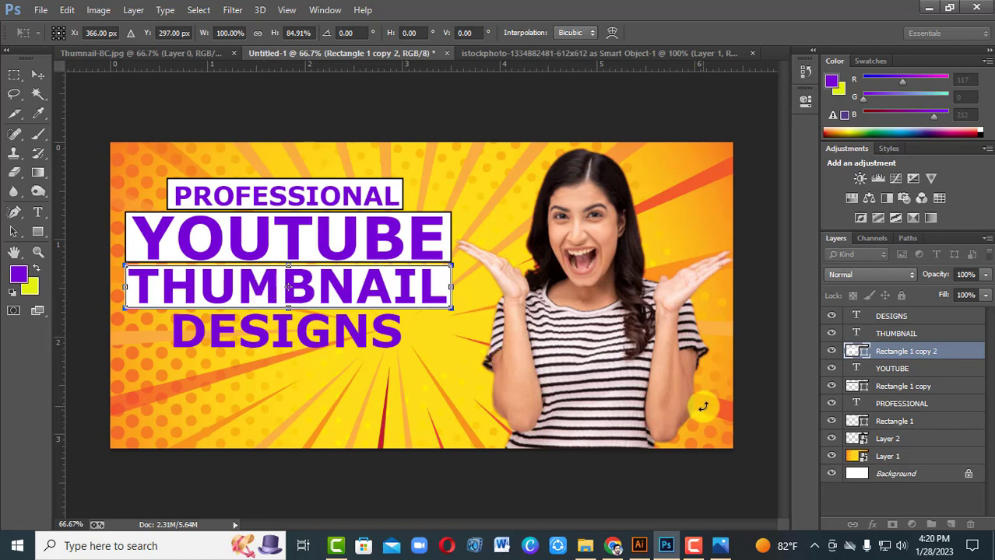
{"action": "key", "text": "Down"}
{"action": "key", "text": "Down"}
{"action": "key", "text": "Up"}
{"action": "key", "text": "Up"}
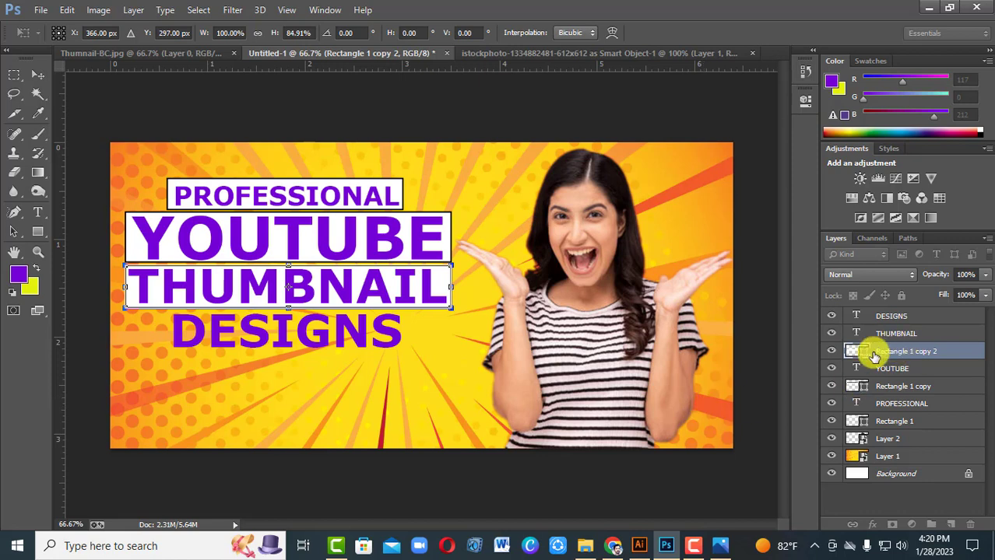
{"action": "key", "text": "Return"}
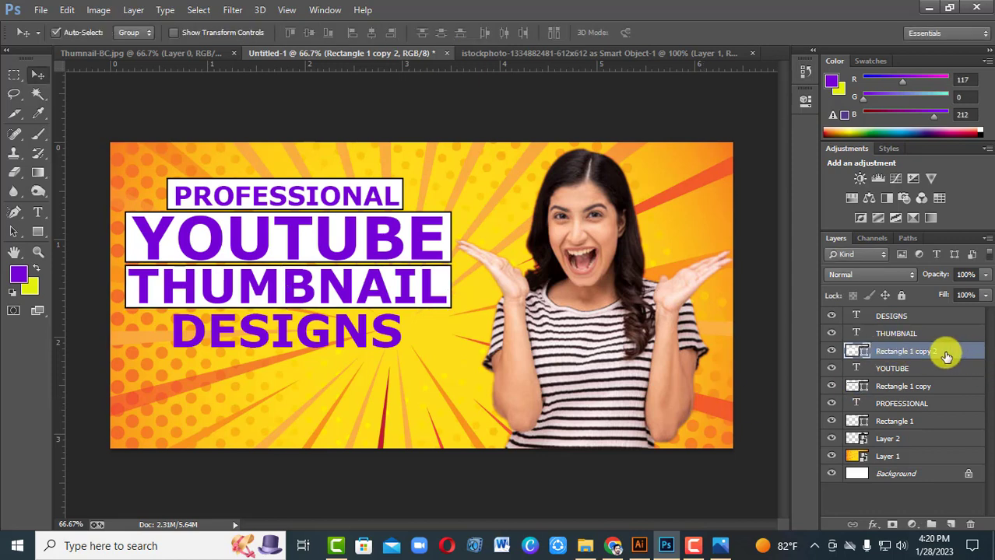
Step: Duplicate the THUMBNAIL rectangle to just beneath the DESIGNS text layer and move the copy down behind the word DESIGNS
{"action": "left_click_drag", "start_coordinate": [946, 356], "coordinate": [938, 328]}
{"action": "key", "text": "Down"}
{"action": "key", "text": "Down"}
{"action": "key", "text": "Down"}
{"action": "key", "text": "Down"}
{"action": "key", "text": "Down"}
{"action": "key", "text": "Down"}
{"action": "key", "text": "Down"}
{"action": "key", "text": "Down"}
{"action": "key", "text": "Down"}
{"action": "key", "text": "Down"}
{"action": "key", "text": "Down"}
{"action": "key", "text": "Down"}
{"action": "key", "text": "Down"}
{"action": "key", "text": "Down"}
{"action": "key", "text": "Down"}
{"action": "key", "text": "Down"}
{"action": "key", "text": "Down"}
{"action": "key", "text": "Down"}
{"action": "key", "text": "Down"}
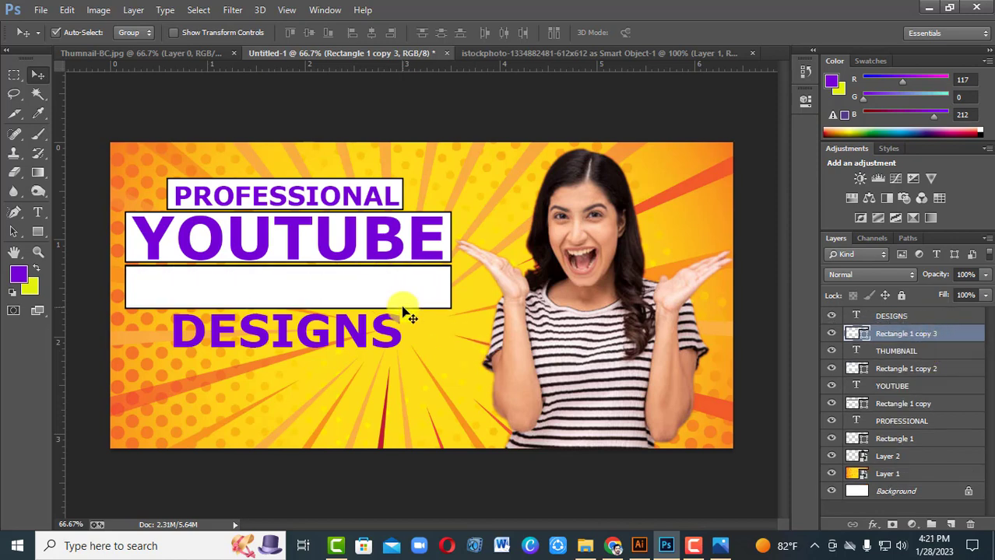
{"action": "key", "text": "Down"}
{"action": "key", "text": "Down"}
{"action": "key", "text": "Down"}
{"action": "key", "text": "Down"}
{"action": "key", "text": "Down"}
{"action": "key", "text": "Down"}
{"action": "key", "text": "Down"}
{"action": "key", "text": "Down"}
{"action": "key", "text": "Down"}
{"action": "key", "text": "Down"}
{"action": "key", "text": "Down"}
{"action": "key", "text": "Down"}
{"action": "key", "text": "Down"}
{"action": "key", "text": "Down"}
{"action": "key", "text": "Down"}
{"action": "key", "text": "Down"}
{"action": "key", "text": "Down"}
{"action": "key", "text": "Down"}
{"action": "key", "text": "Down"}
{"action": "key", "text": "Down"}
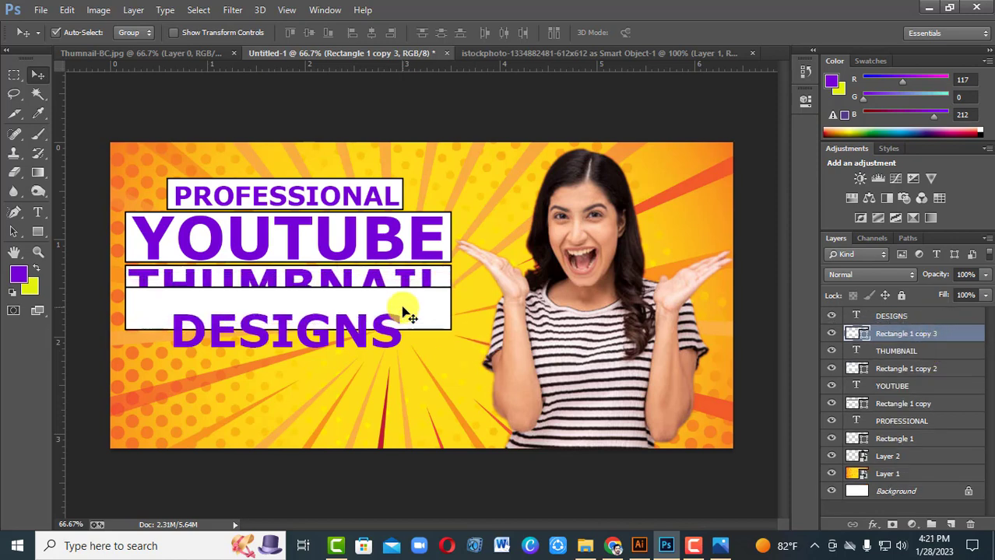
{"action": "key", "text": "Down"}
{"action": "key", "text": "Down"}
{"action": "key", "text": "Down"}
{"action": "key", "text": "Down"}
{"action": "key", "text": "Down"}
{"action": "key", "text": "Down"}
{"action": "key", "text": "Down"}
{"action": "key", "text": "Down"}
{"action": "key", "text": "Down"}
{"action": "key", "text": "Down"}
{"action": "key", "text": "Down"}
{"action": "key", "text": "Down"}
{"action": "key", "text": "Down"}
{"action": "key", "text": "Down"}
{"action": "key", "text": "Down"}
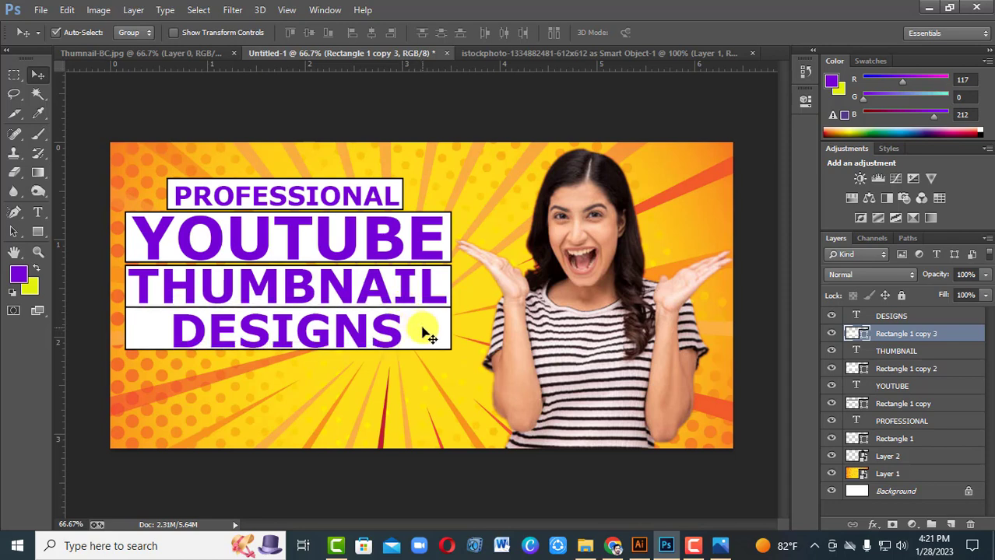
{"action": "key", "text": "Down"}
{"action": "key", "text": "Down"}
{"action": "key", "text": "Down"}
{"action": "key", "text": "Down"}
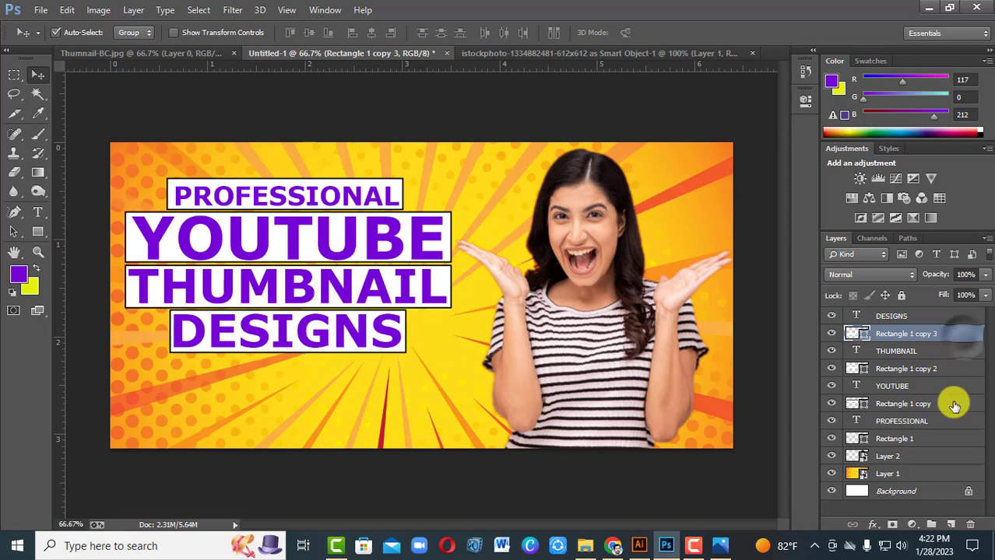
Step: Apply a red Color Overlay at 100% opacity with Normal blending to the rectangle behind YOUTUBE
{"action": "left_click", "coordinate": [953, 405]}
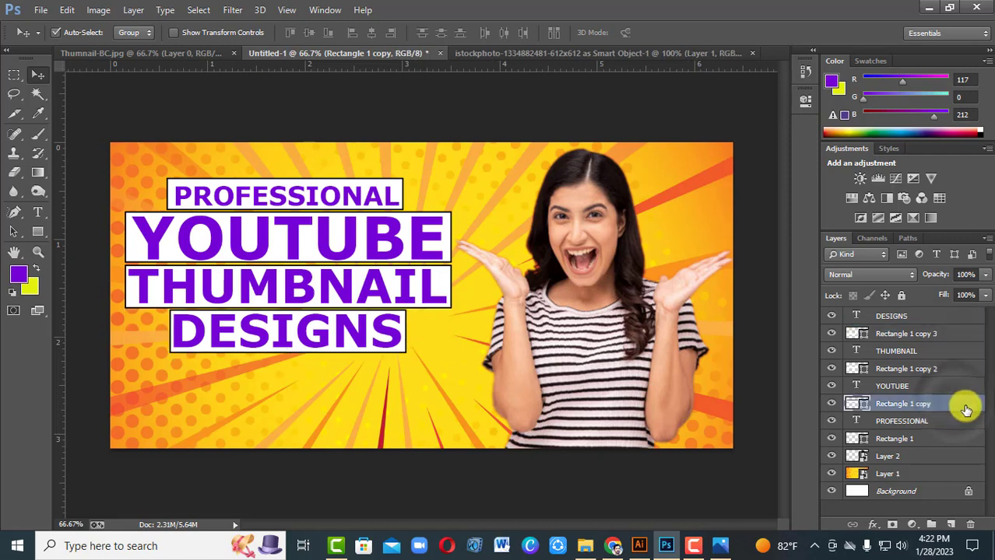
{"action": "double_click", "coordinate": [957, 404]}
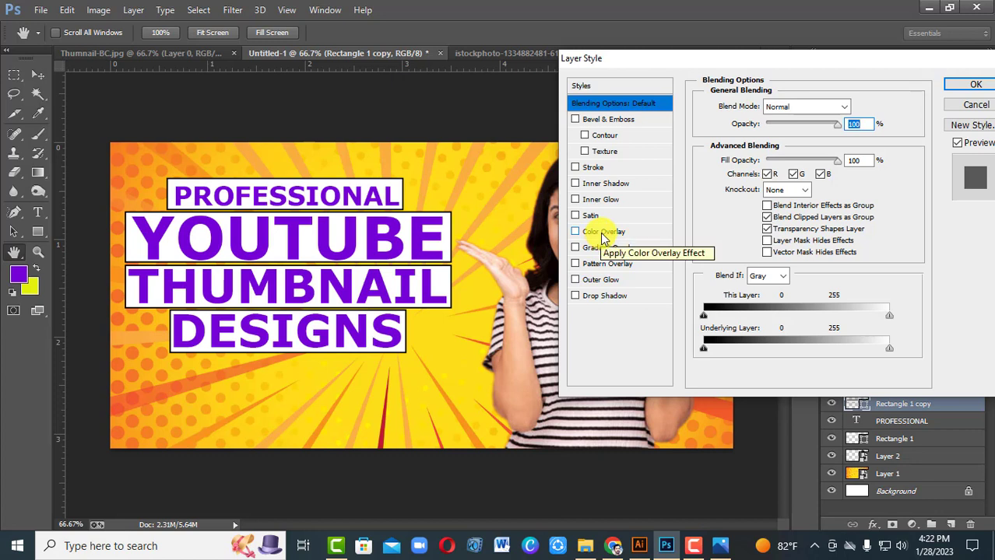
{"action": "left_click", "coordinate": [657, 235]}
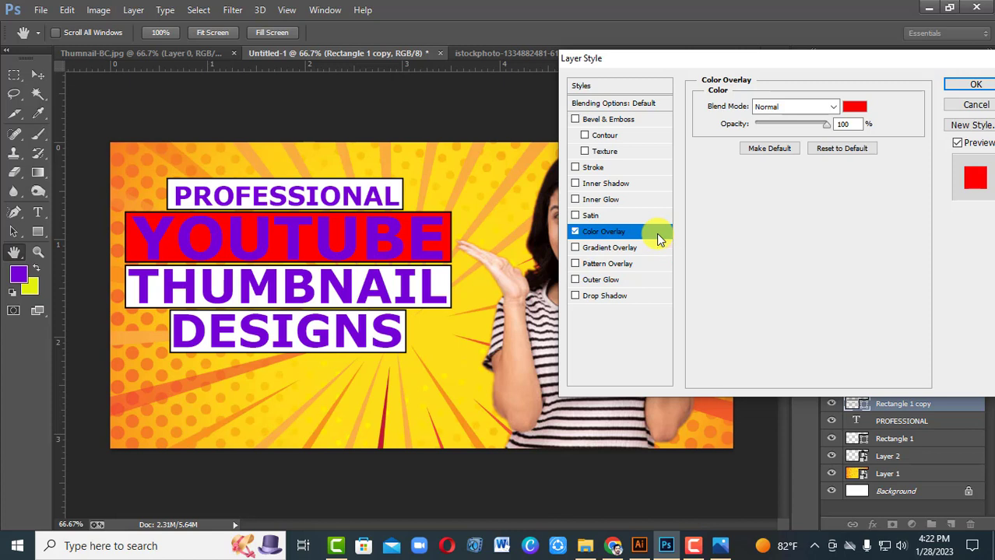
{"action": "left_click", "coordinate": [973, 92]}
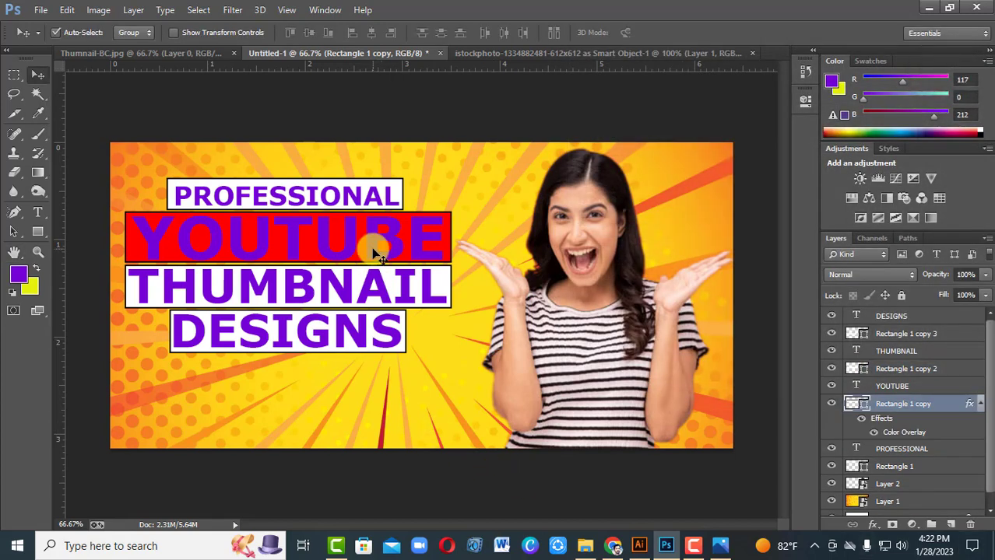
Step: Add a Color Overlay to the YOUTUBE text layer and set its color to bright yellow
{"action": "double_click", "coordinate": [945, 387]}
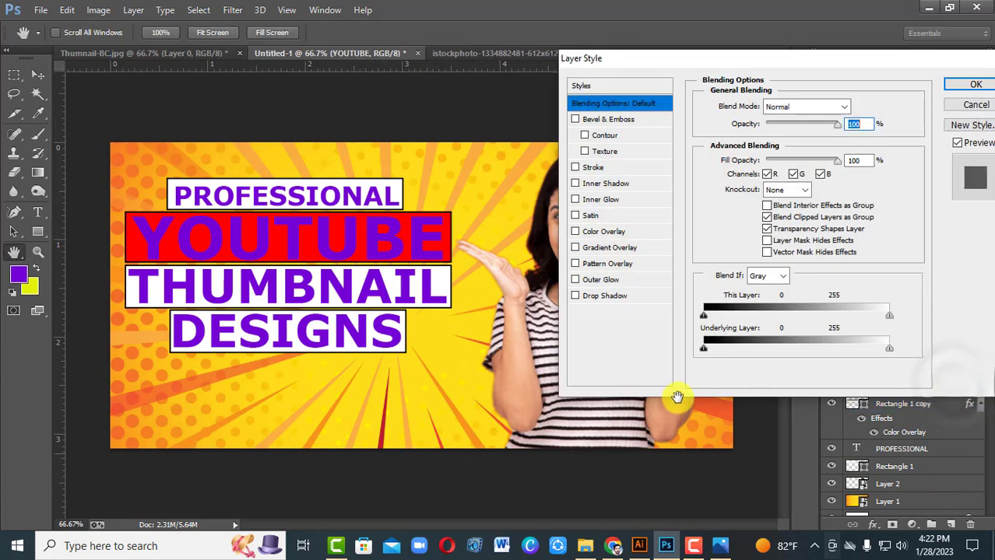
{"action": "left_click", "coordinate": [635, 233]}
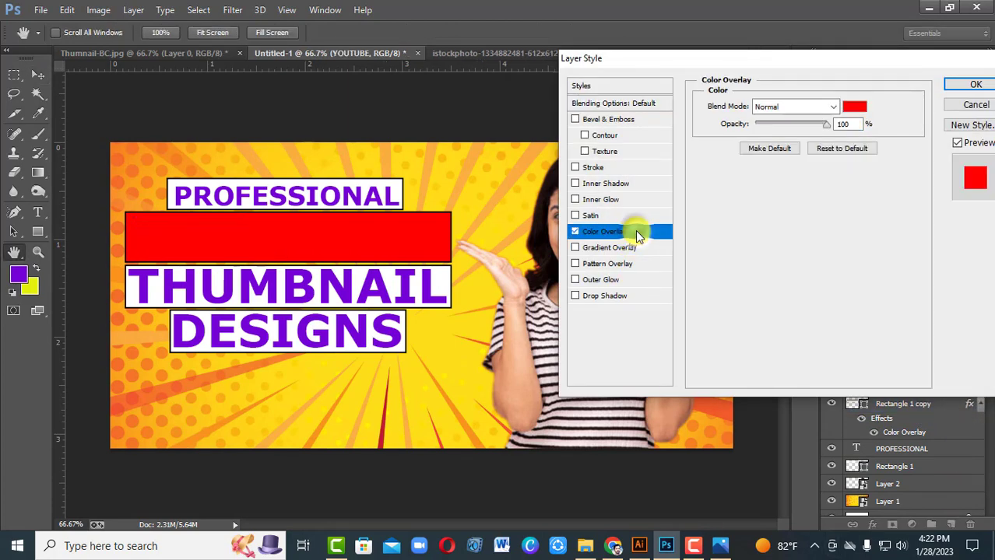
{"action": "left_click", "coordinate": [855, 107]}
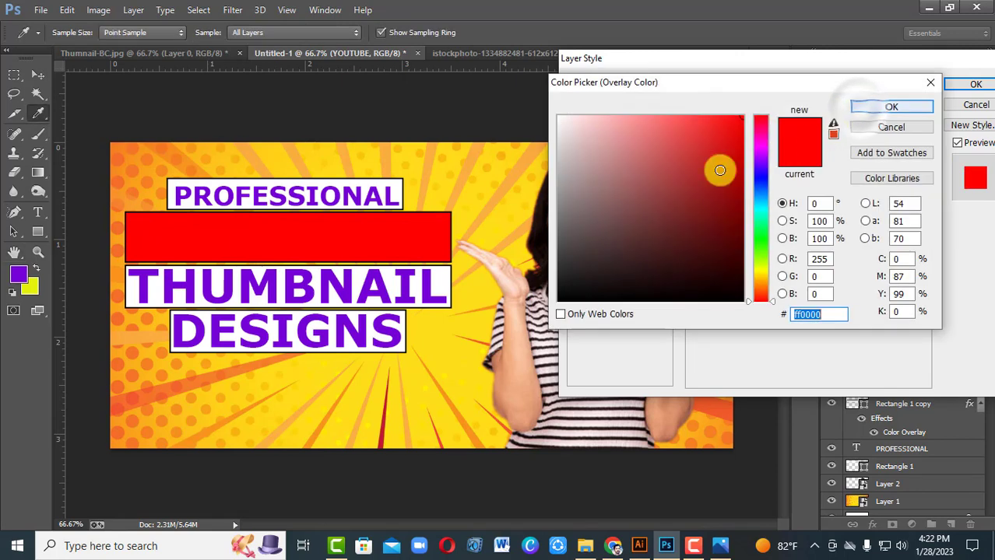
{"action": "left_click", "coordinate": [687, 170]}
{"action": "left_click", "coordinate": [622, 167]}
{"action": "left_click", "coordinate": [584, 153]}
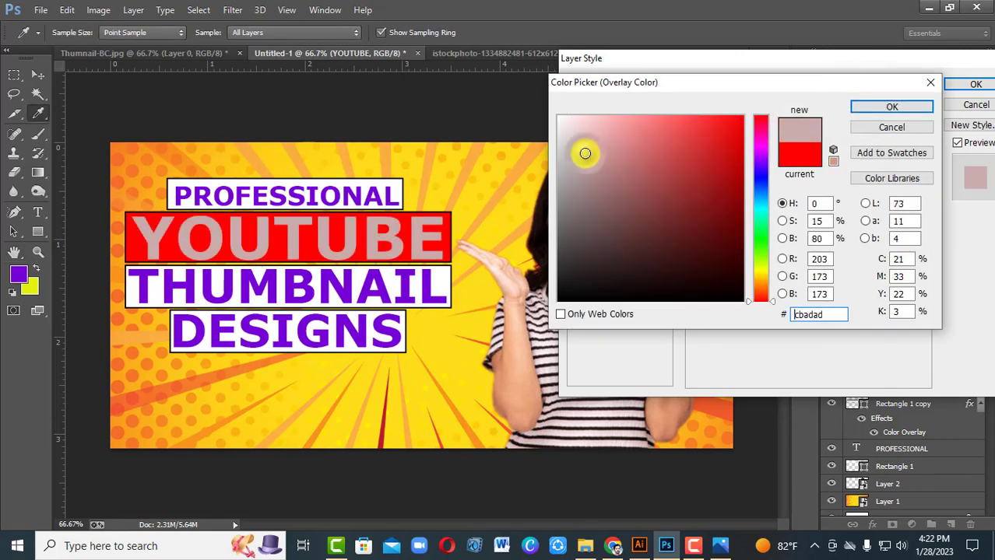
{"action": "left_click", "coordinate": [761, 266]}
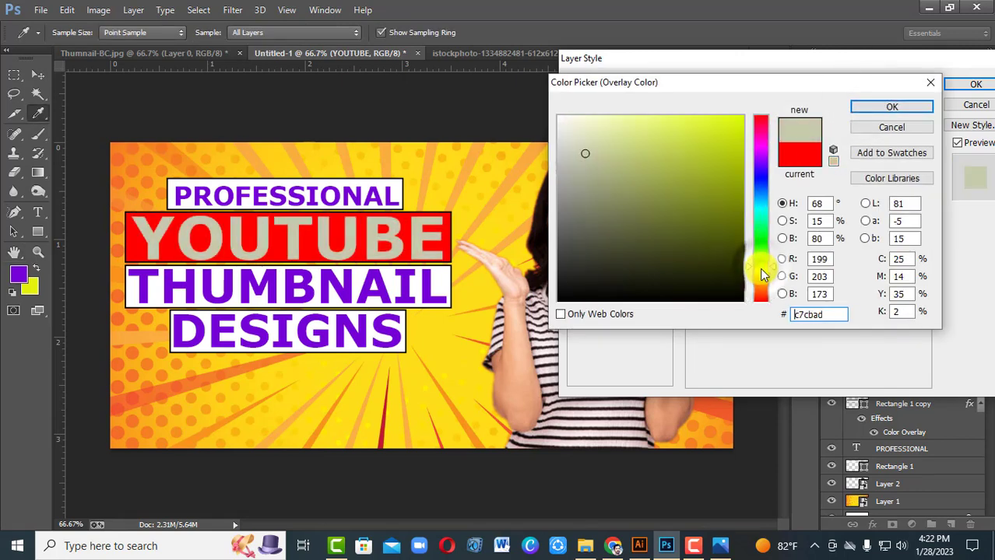
{"action": "left_click", "coordinate": [745, 115]}
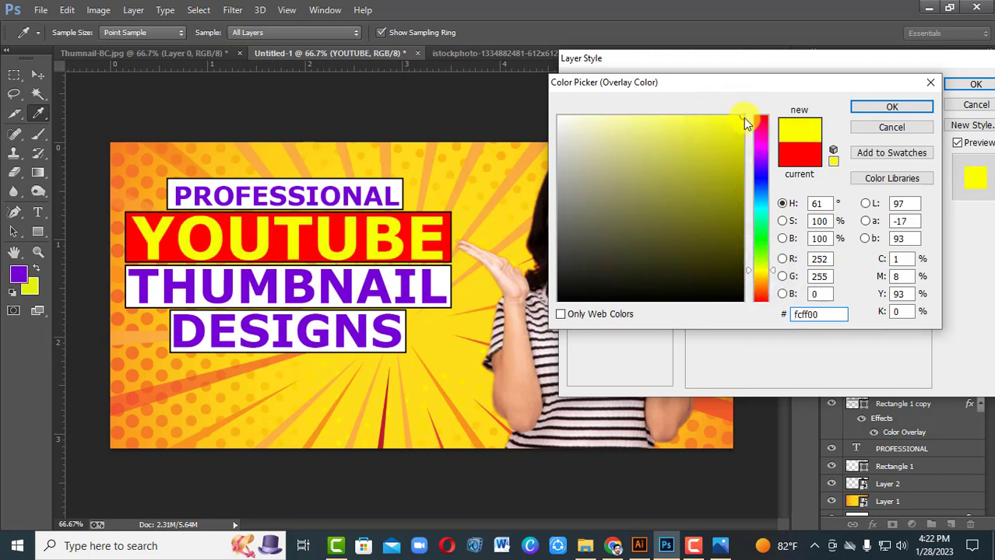
{"action": "left_click_drag", "start_coordinate": [740, 118], "coordinate": [752, 109]}
{"action": "left_click", "coordinate": [891, 106]}
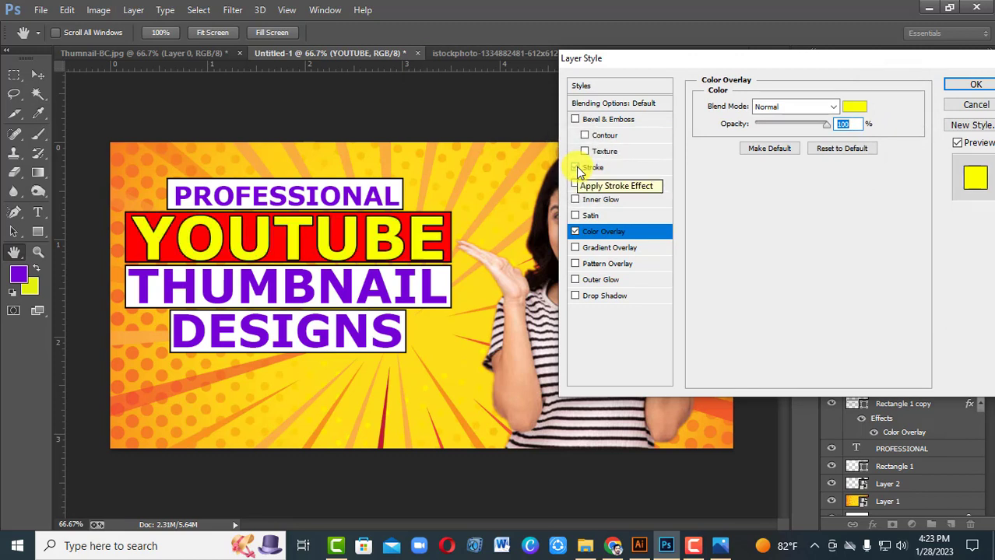
Step: Add a 3 px near-white (fefefe) stroke positioned outside the YOUTUBE text
{"action": "left_click", "coordinate": [854, 105]}
{"action": "mouse_move", "coordinate": [625, 158]}
{"action": "left_mouse_down"}
{"action": "mouse_move", "coordinate": [592, 112]}
{"action": "mouse_move", "coordinate": [556, 116]}
{"action": "left_mouse_up"}
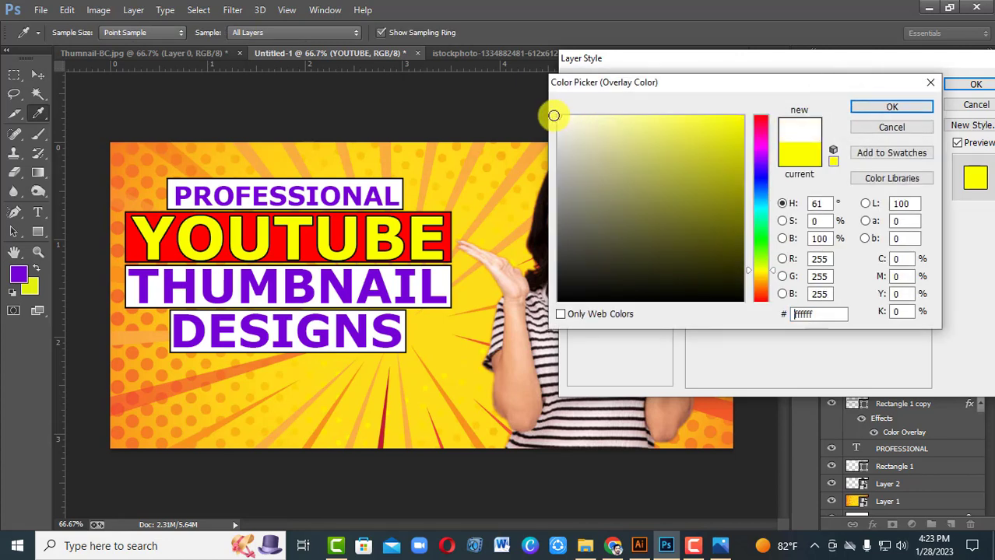
{"action": "left_click_drag", "start_coordinate": [599, 141], "coordinate": [633, 163]}
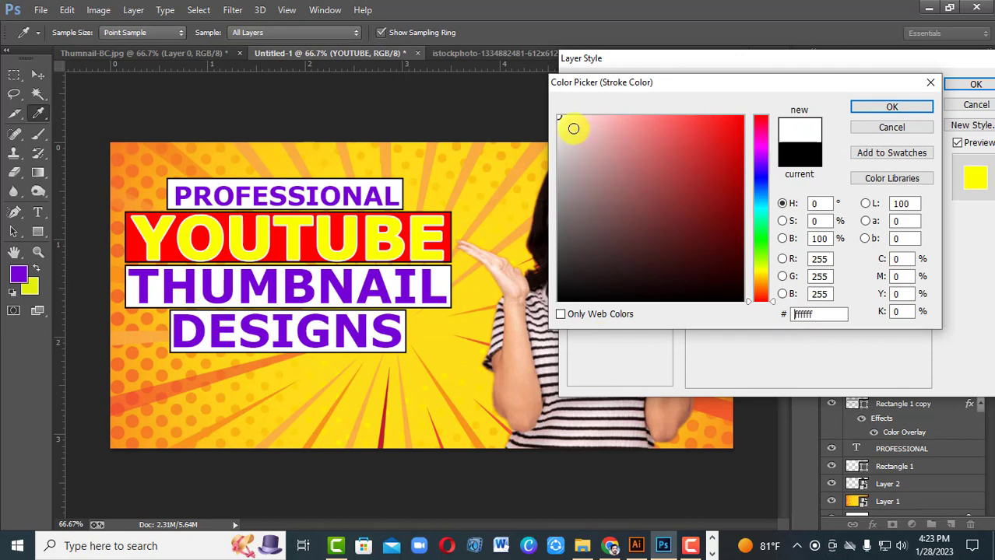
{"action": "left_click", "coordinate": [558, 118]}
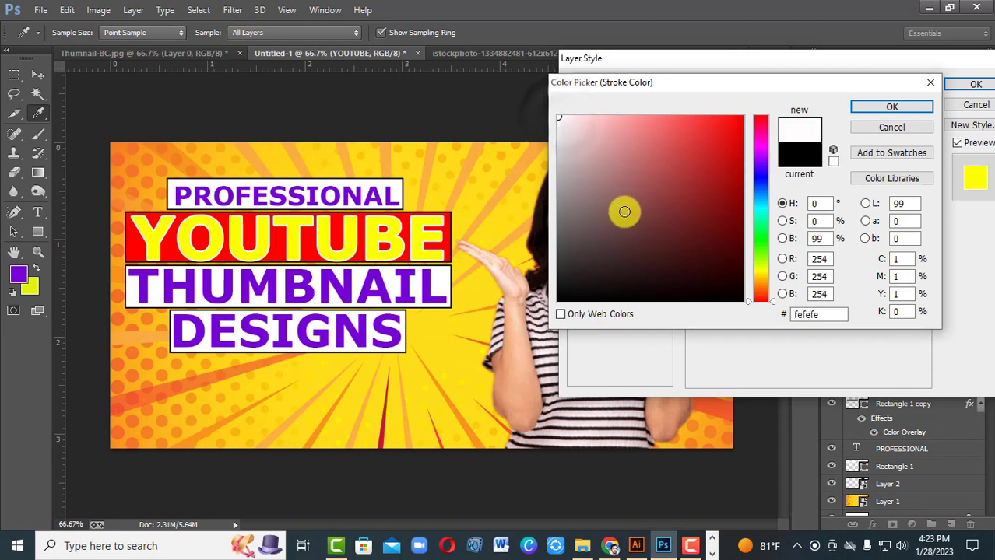
{"action": "left_click", "coordinate": [879, 109]}
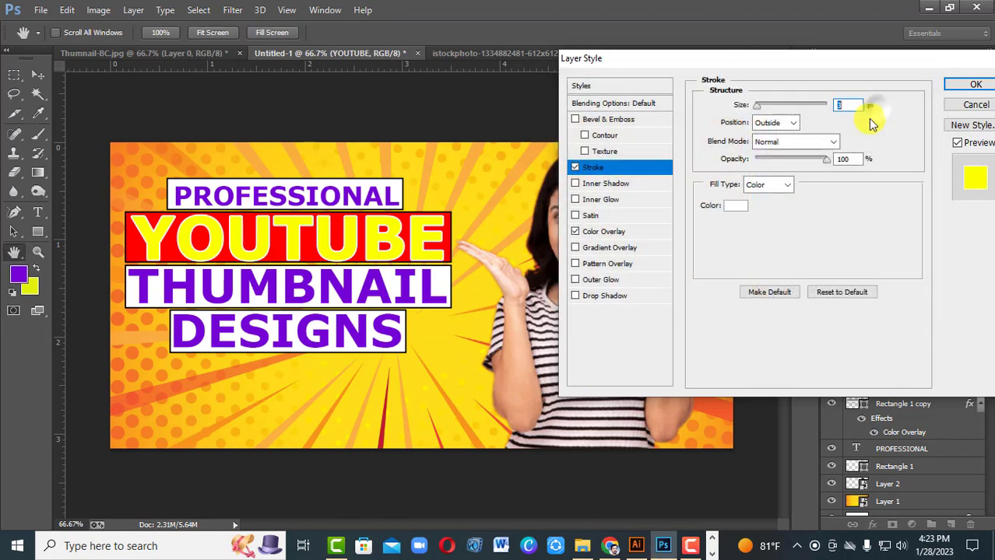
Step: Add a Drop Shadow to the YOUTUBE text with distance 13 px, spread 17% and size 10 px
{"action": "left_click", "coordinate": [656, 302]}
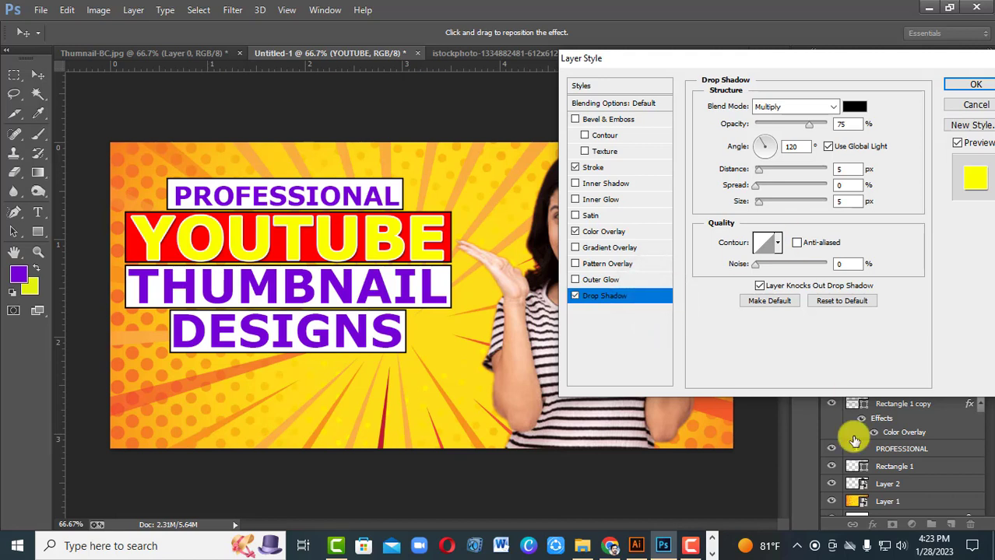
{"action": "left_click", "coordinate": [799, 150]}
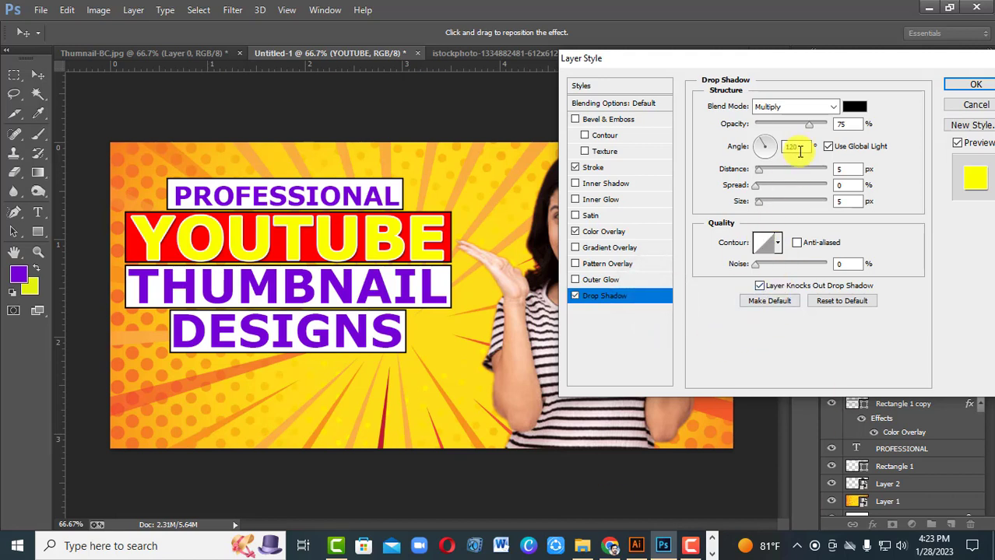
{"action": "left_click", "coordinate": [758, 191]}
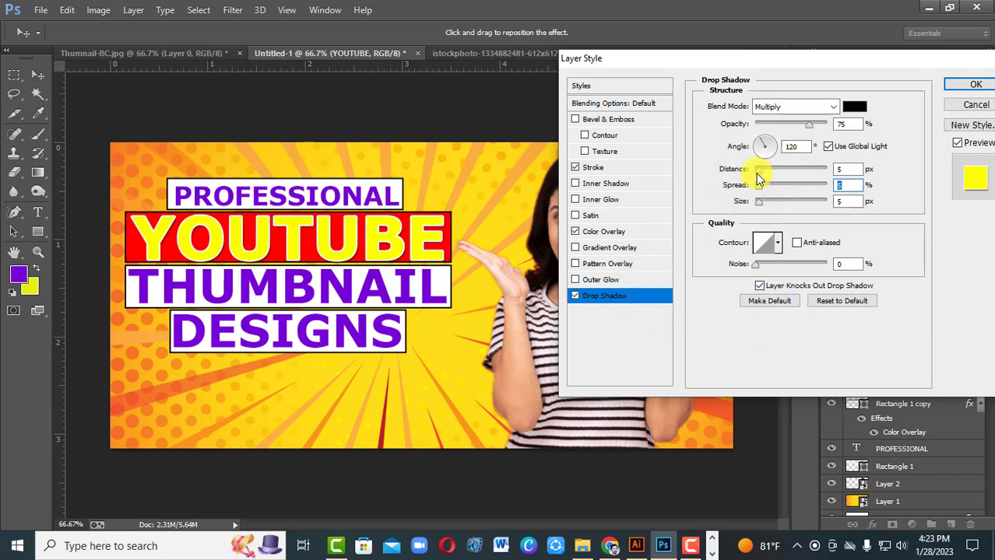
{"action": "left_click", "coordinate": [762, 173]}
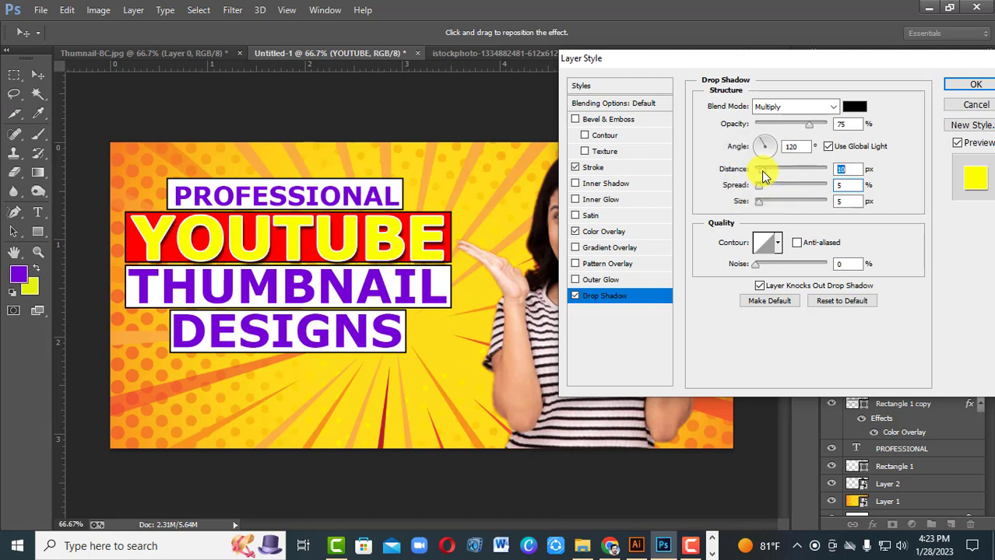
{"action": "left_click", "coordinate": [756, 187]}
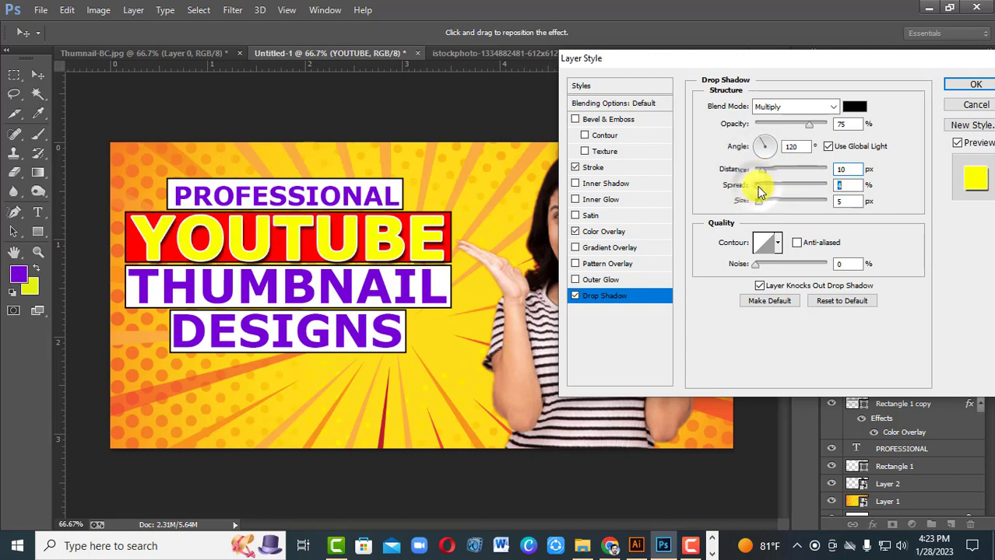
{"action": "left_click", "coordinate": [758, 202]}
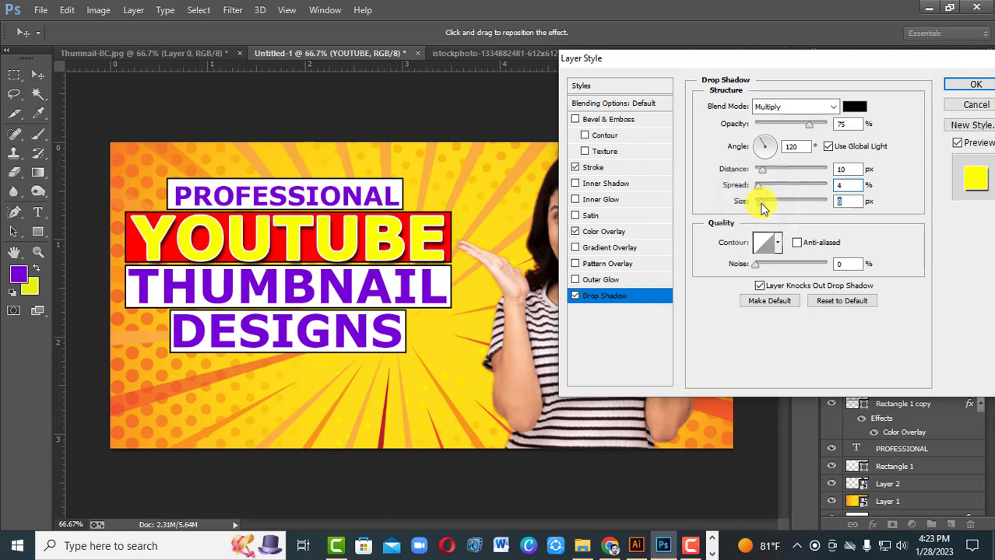
{"action": "left_click_drag", "start_coordinate": [762, 205], "coordinate": [764, 205]}
{"action": "left_click_drag", "start_coordinate": [761, 206], "coordinate": [762, 206]}
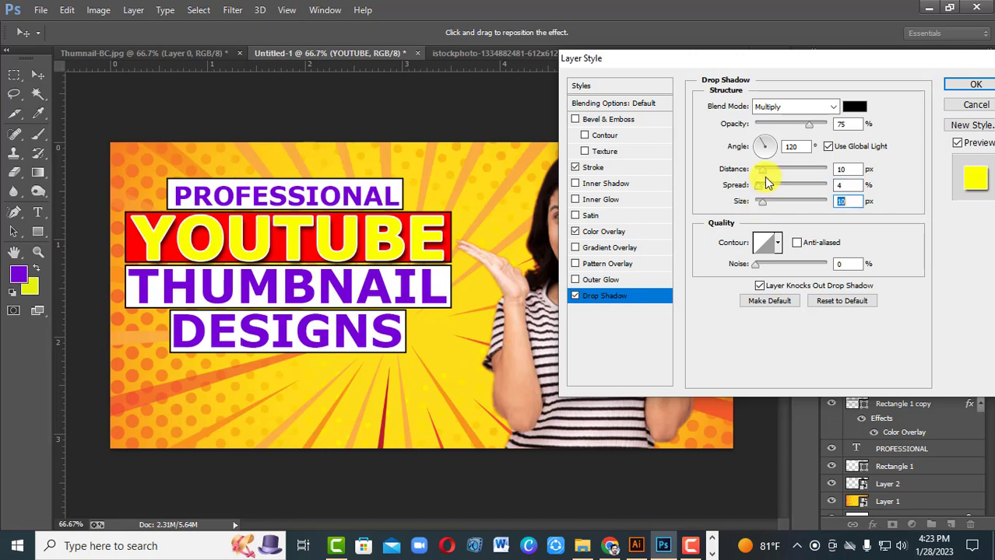
{"action": "left_click_drag", "start_coordinate": [764, 170], "coordinate": [769, 196]}
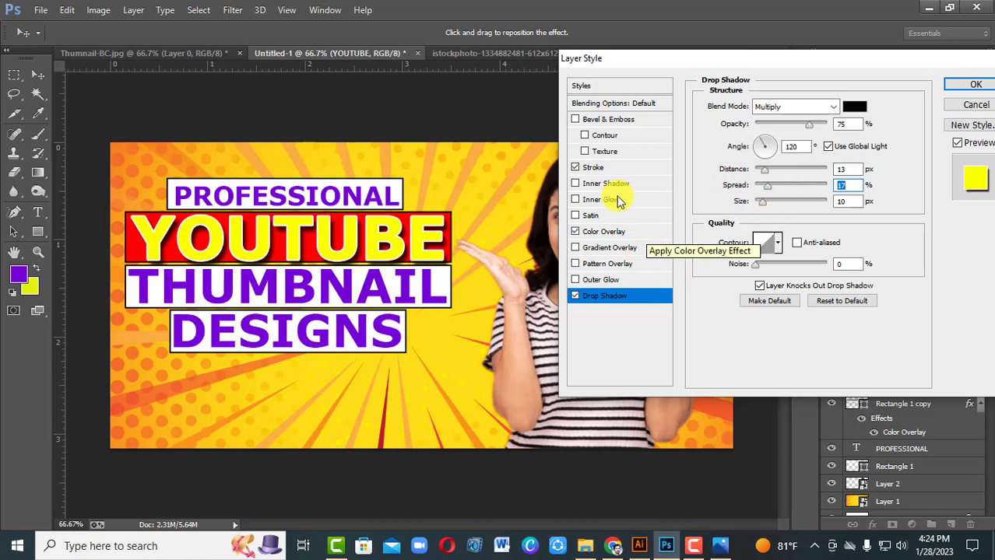
Step: Make the YOUTUBE text's Color Overlay white and its stroke yellow (eaff00), and apply the layer style
{"action": "left_click", "coordinate": [632, 169]}
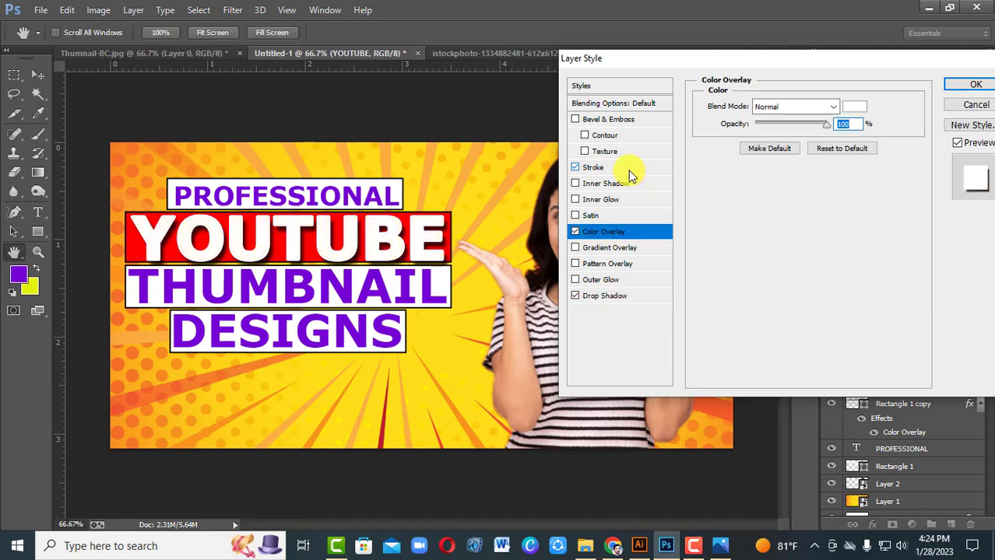
{"action": "left_click", "coordinate": [731, 207]}
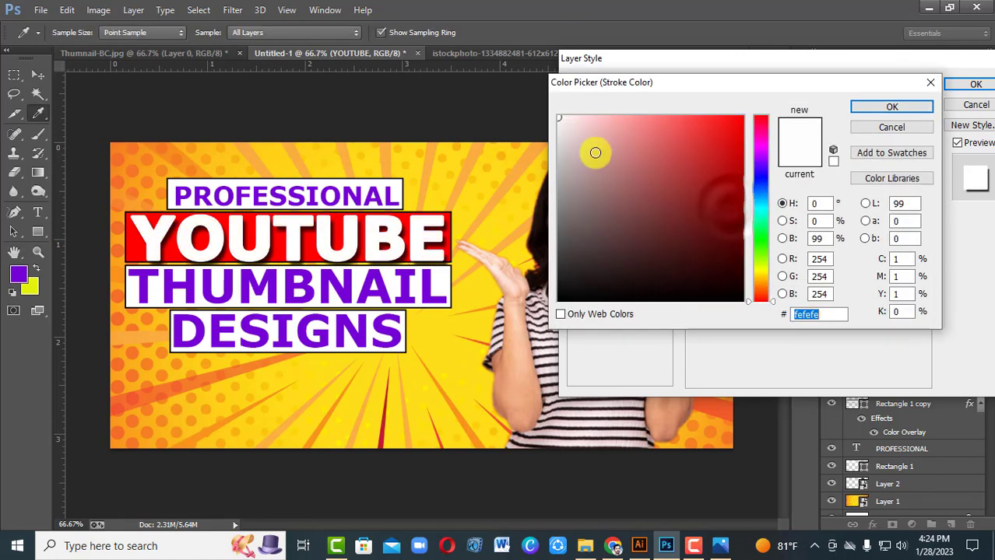
{"action": "left_click", "coordinate": [580, 228]}
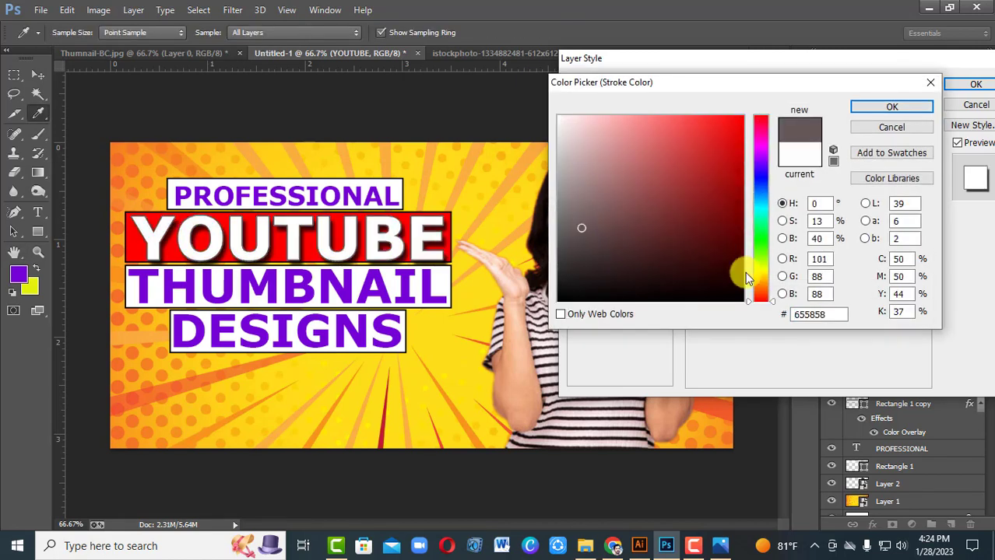
{"action": "left_click", "coordinate": [762, 268]}
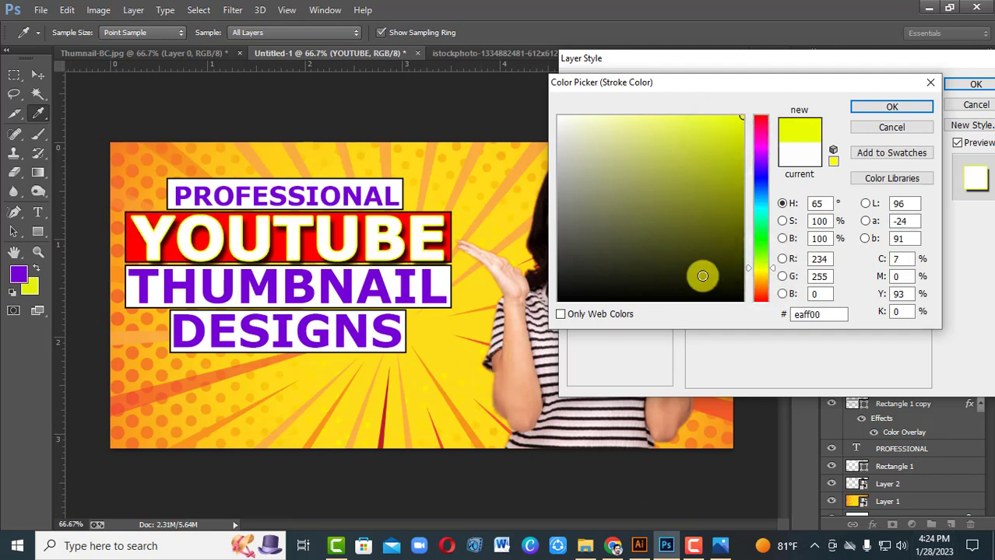
{"action": "left_click", "coordinate": [854, 105]}
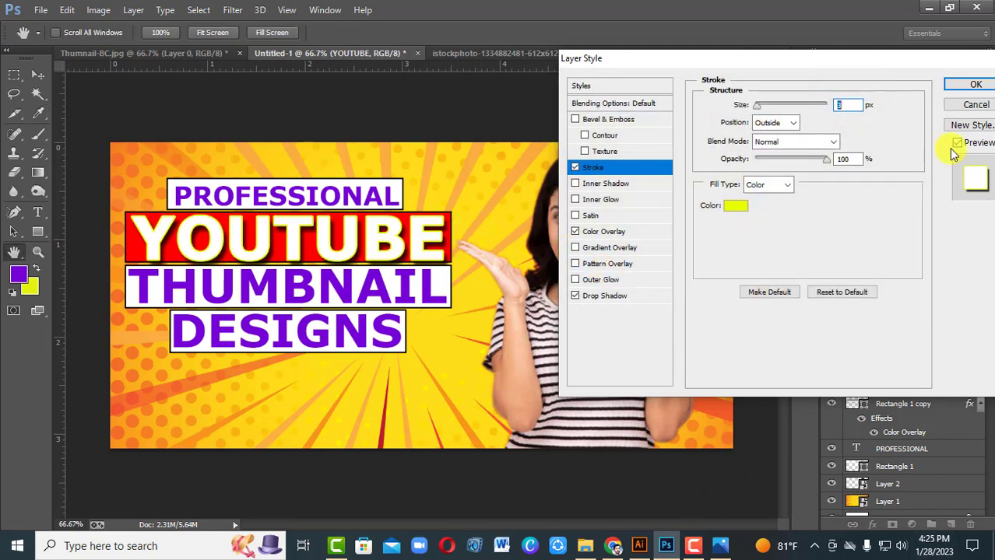
{"action": "left_click", "coordinate": [975, 84]}
Step: Add a Drop Shadow to the red rectangle behind YOUTUBE, with its spread and size increased
{"action": "left_click", "coordinate": [856, 459]}
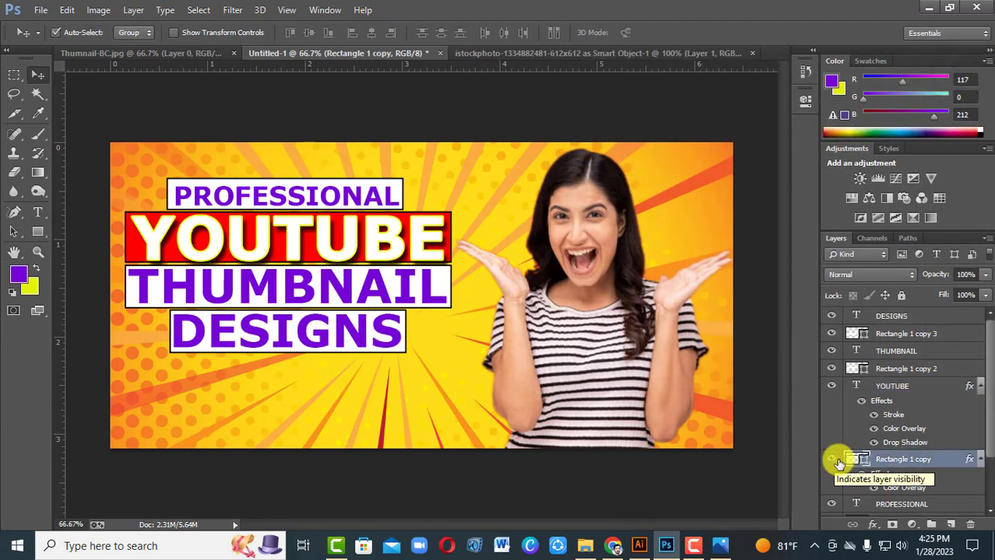
{"action": "double_click", "coordinate": [958, 463]}
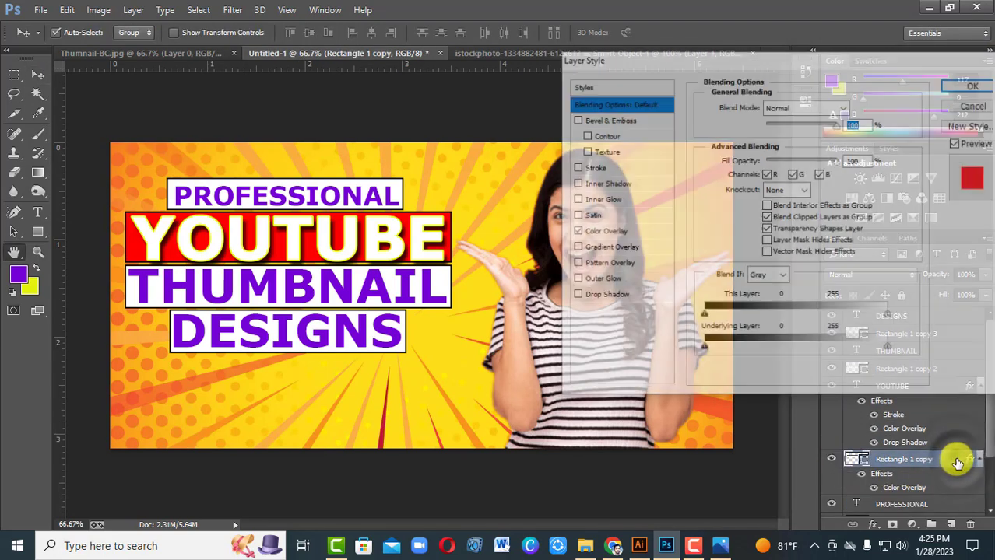
{"action": "left_click", "coordinate": [645, 302]}
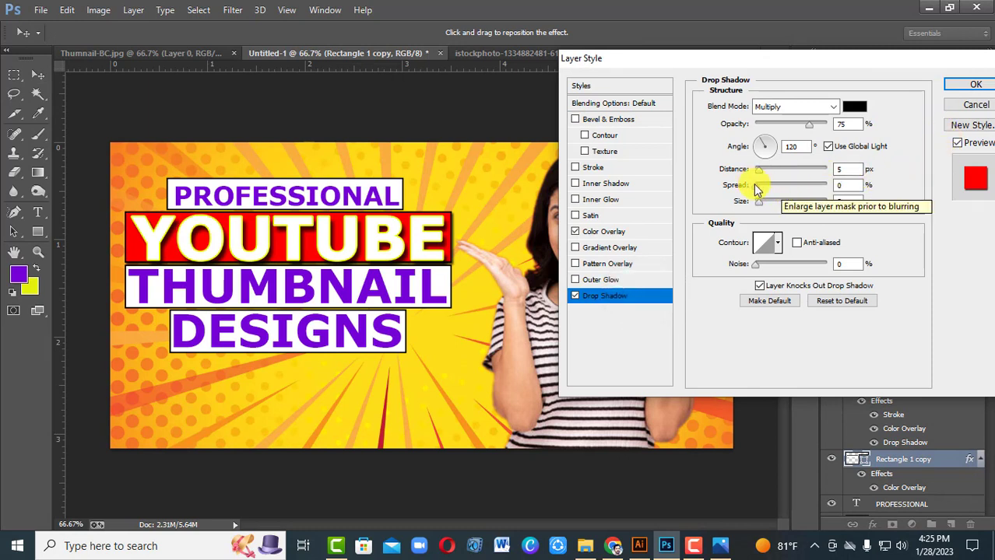
{"action": "left_click_drag", "start_coordinate": [754, 184], "coordinate": [763, 203]}
{"action": "left_click", "coordinate": [955, 86]}
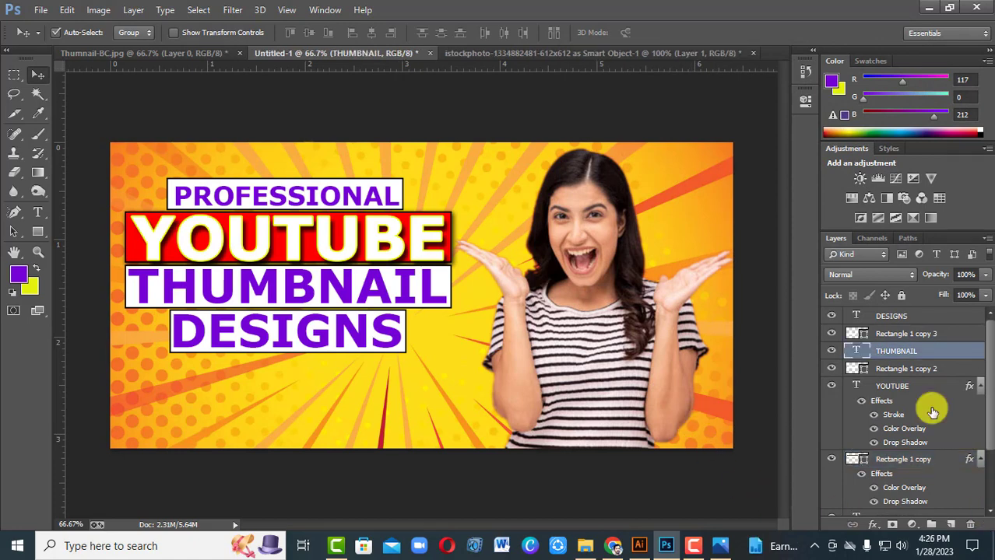
Step: Paste the YOUTUBE text's layer style onto the rectangles behind DESIGNS and THUMBNAIL
{"action": "right_click", "coordinate": [947, 338]}
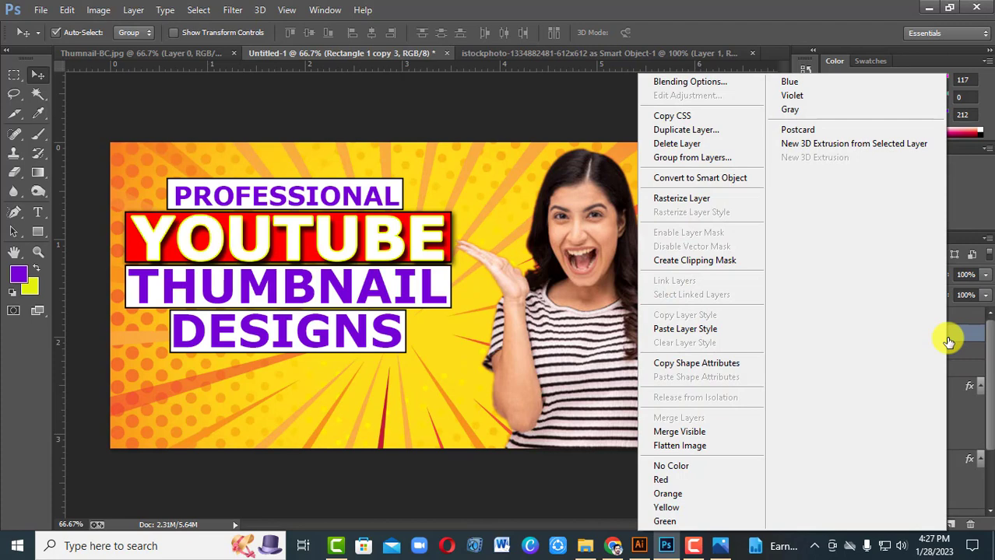
{"action": "left_click", "coordinate": [728, 331]}
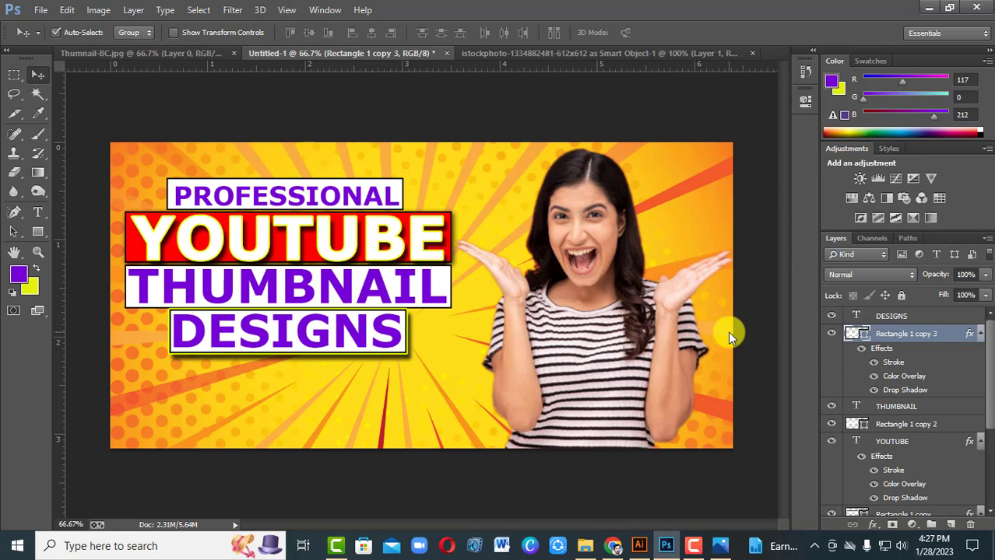
{"action": "left_click", "coordinate": [451, 291]}
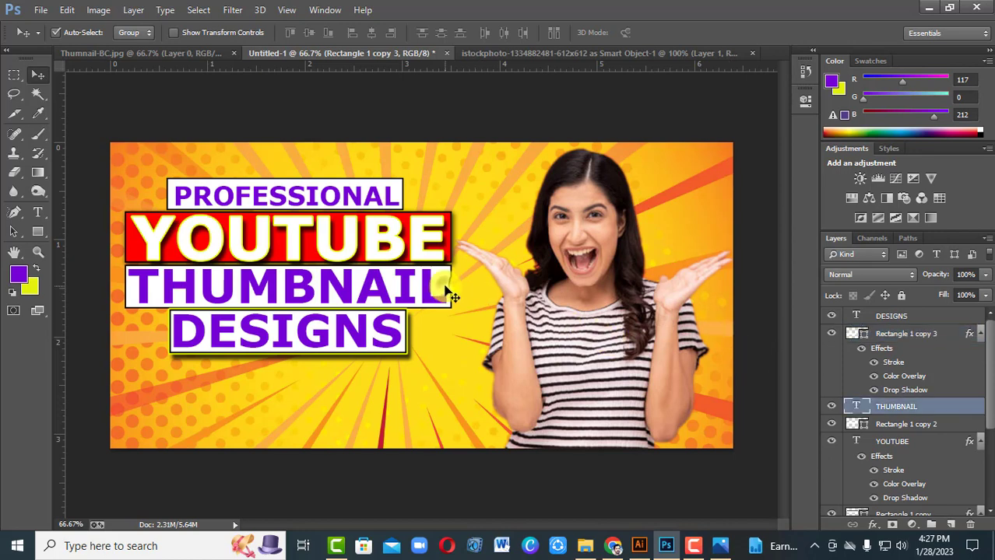
{"action": "right_click", "coordinate": [940, 424]}
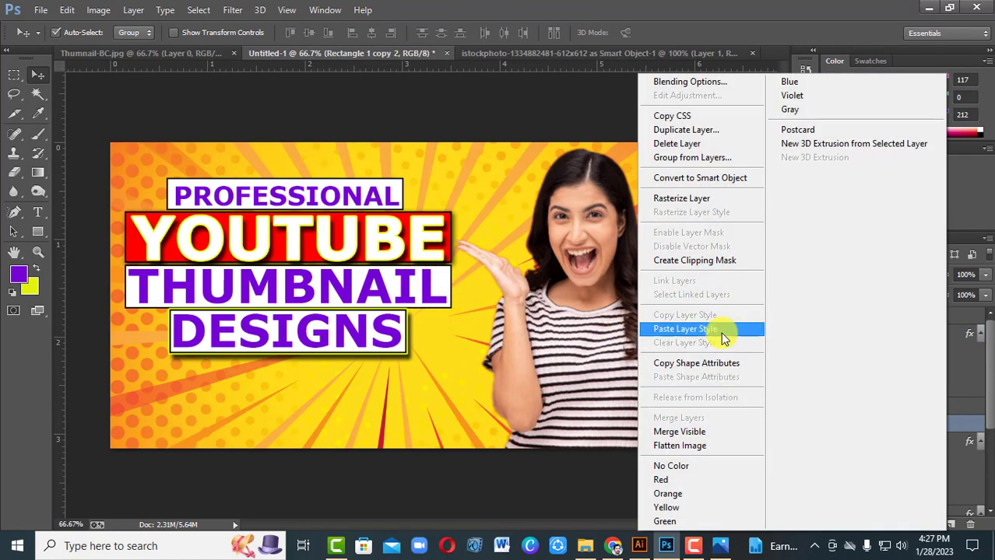
{"action": "left_click", "coordinate": [721, 331]}
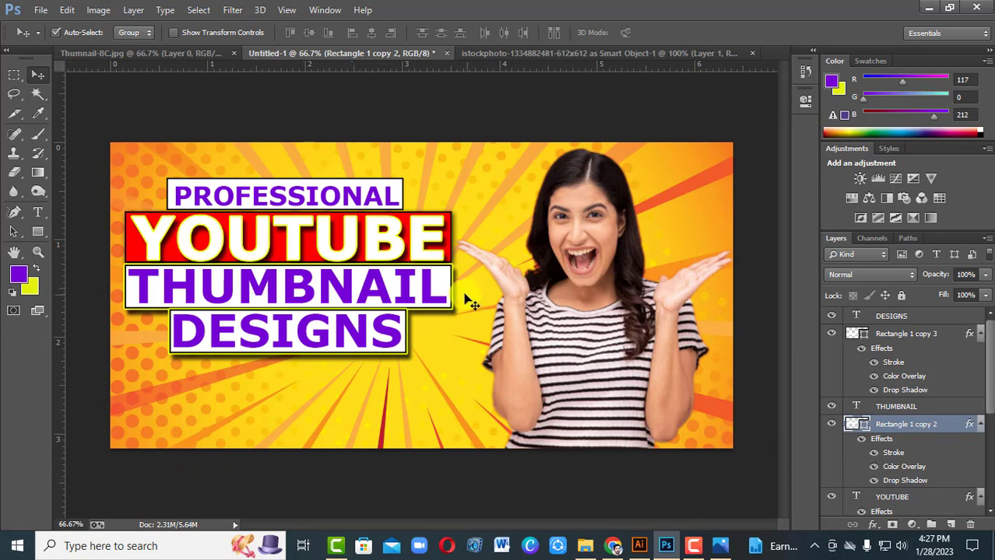
Step: Apply a white (ffffff) Color Overlay at 100% opacity with Normal blending to the THUMBNAIL text layer
{"action": "left_click", "coordinate": [440, 288]}
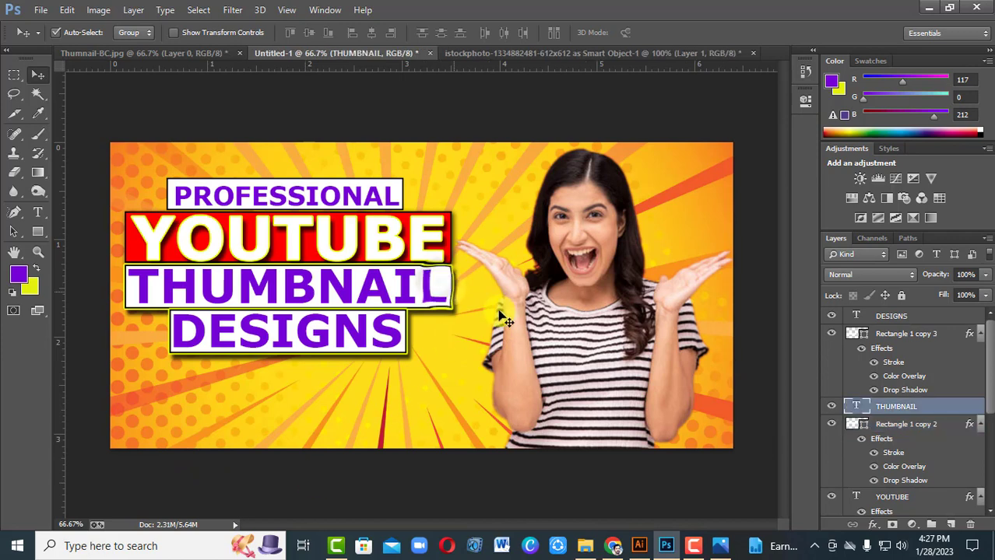
{"action": "double_click", "coordinate": [962, 414]}
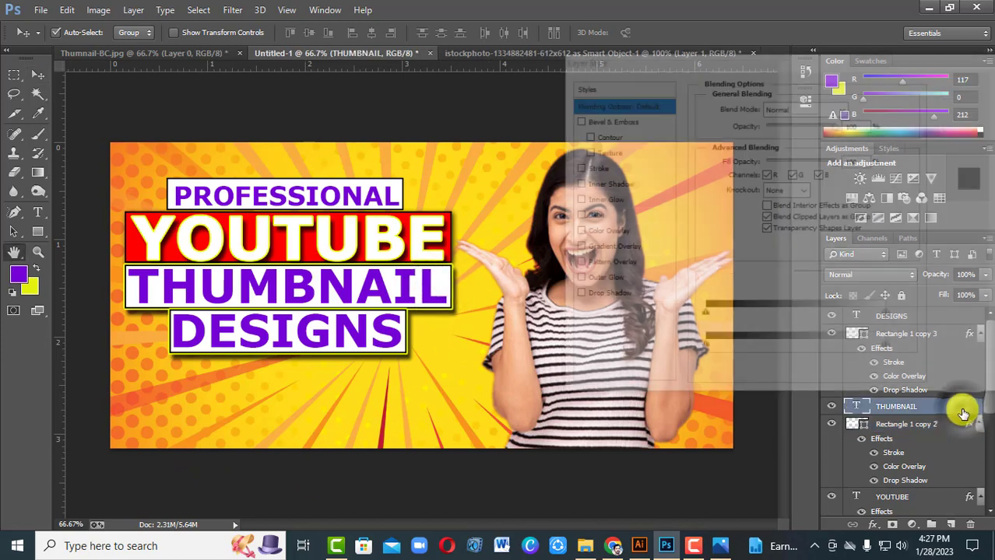
{"action": "left_click", "coordinate": [644, 233]}
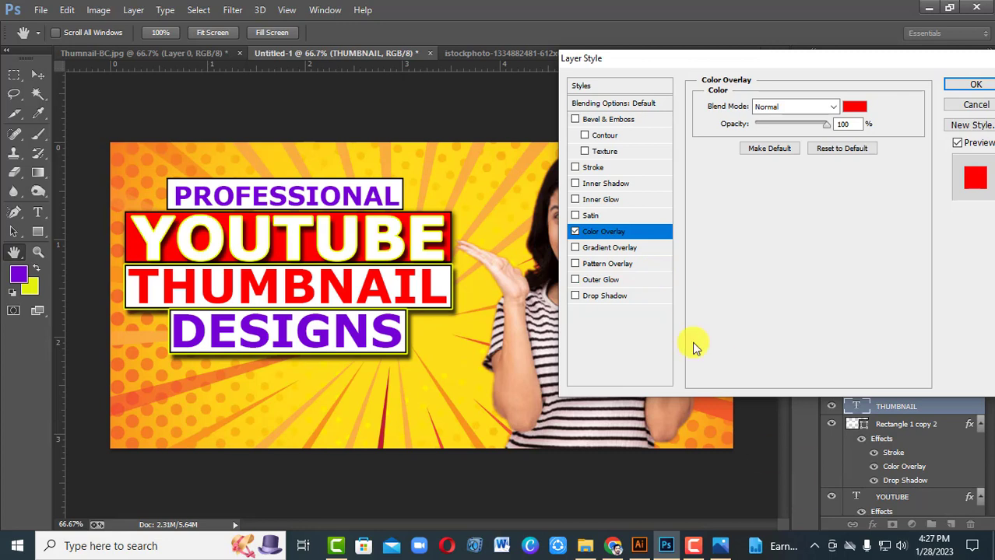
{"action": "left_click", "coordinate": [854, 106]}
{"action": "type", "text": "ffffff"}
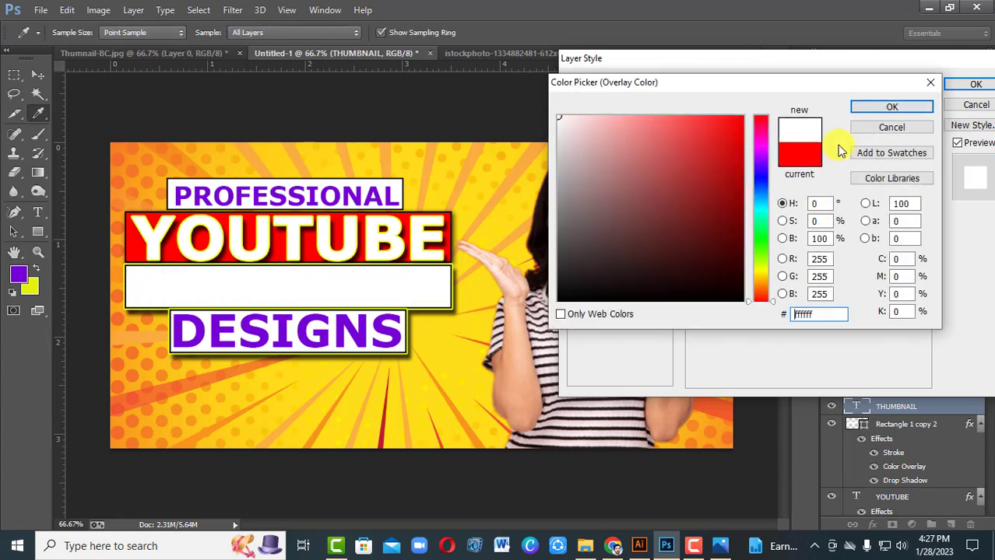
{"action": "left_click", "coordinate": [892, 107]}
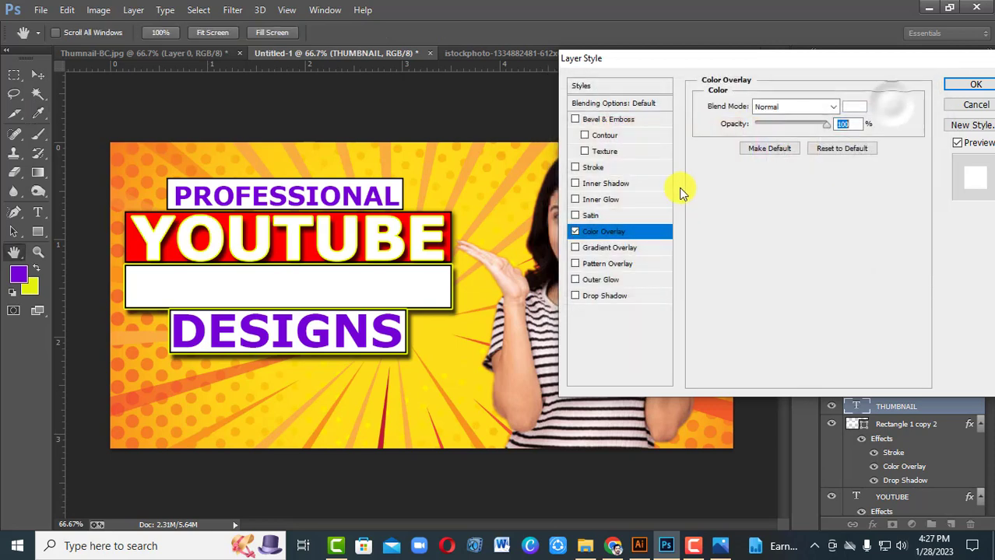
Step: Add a 3 px bright yellow stroke positioned outside the THUMBNAIL text
{"action": "left_click", "coordinate": [635, 170]}
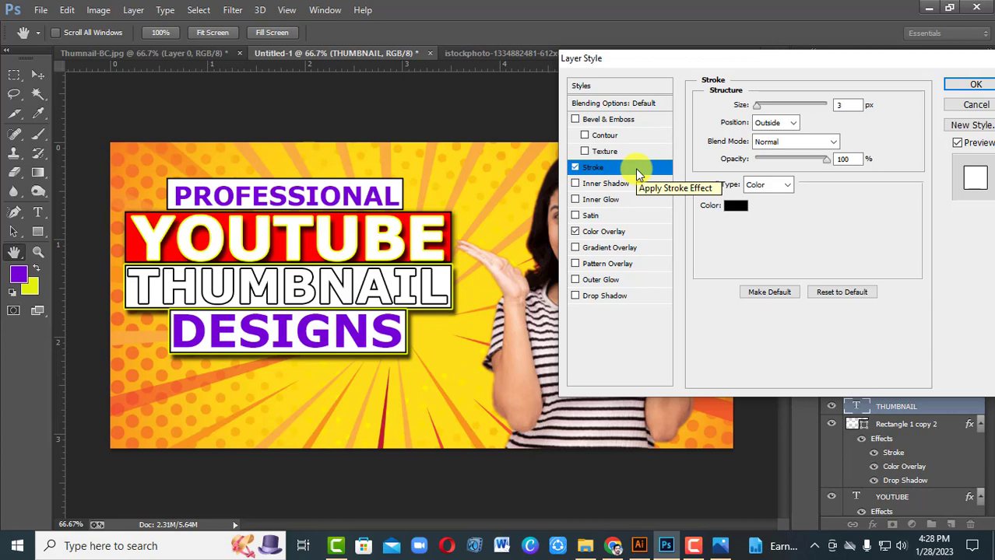
{"action": "left_click", "coordinate": [735, 206]}
{"action": "left_click", "coordinate": [759, 271]}
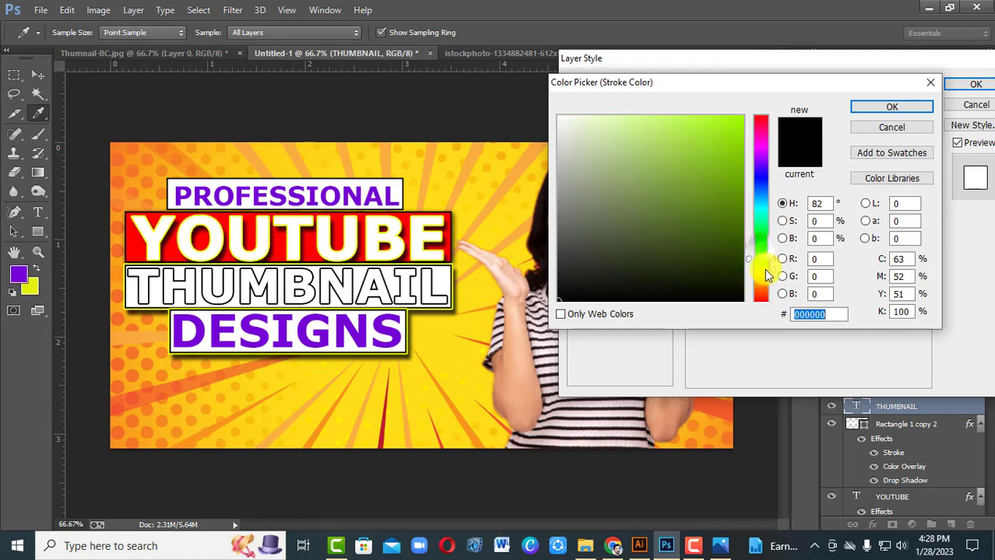
{"action": "left_click", "coordinate": [742, 117]}
{"action": "left_click", "coordinate": [857, 108]}
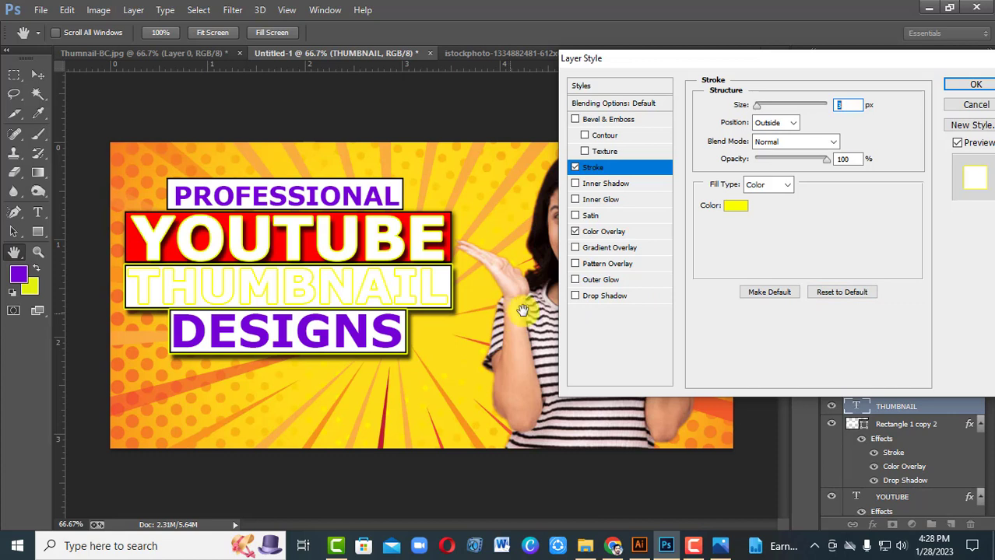
Step: Add a Drop Shadow to the THUMBNAIL text with distance 7 px, spread 4% and size 7 px
{"action": "left_click", "coordinate": [638, 296]}
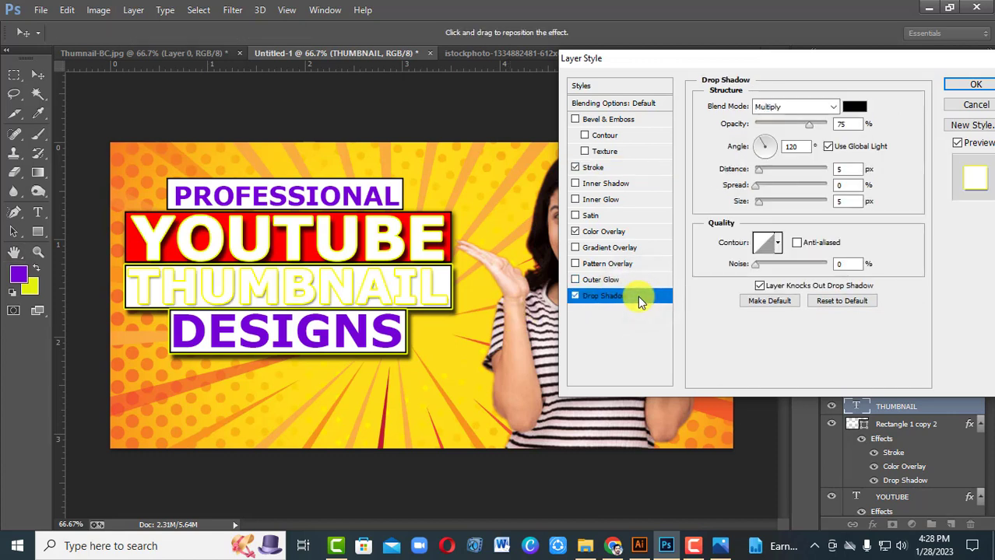
{"action": "left_click", "coordinate": [754, 204]}
{"action": "left_click_drag", "start_coordinate": [760, 189], "coordinate": [760, 172]}
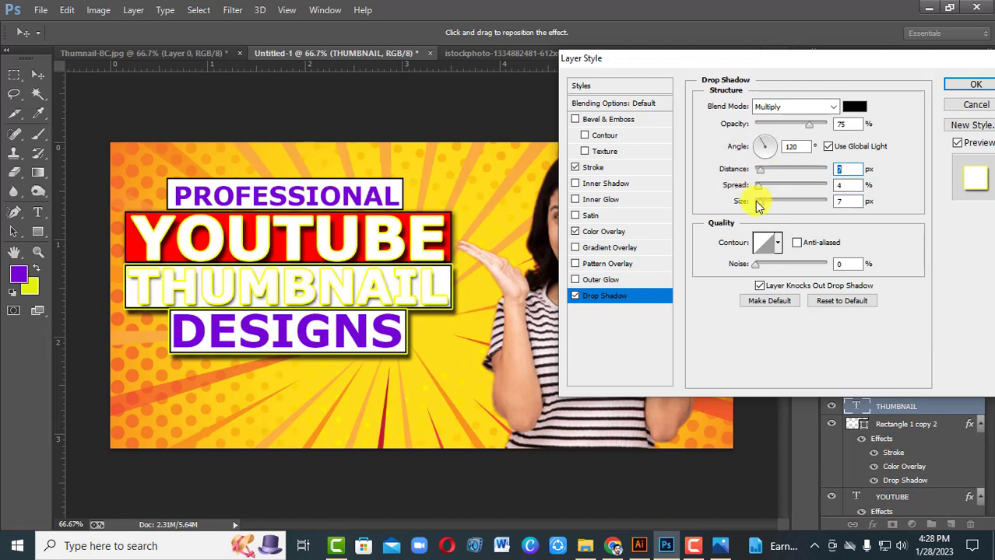
{"action": "left_click", "coordinate": [971, 85]}
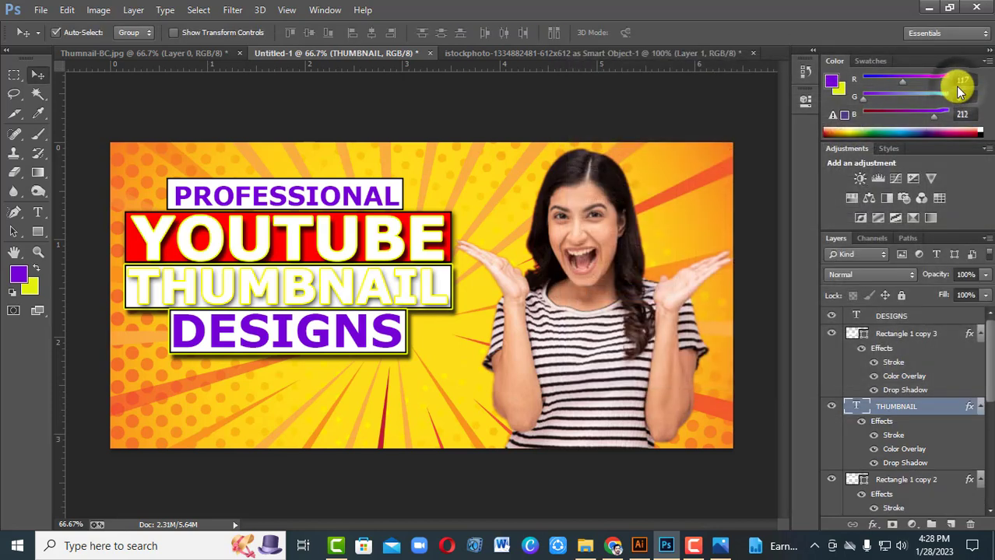
Step: Delete the white rectangle layer behind the THUMBNAIL text
{"action": "left_click", "coordinate": [906, 479]}
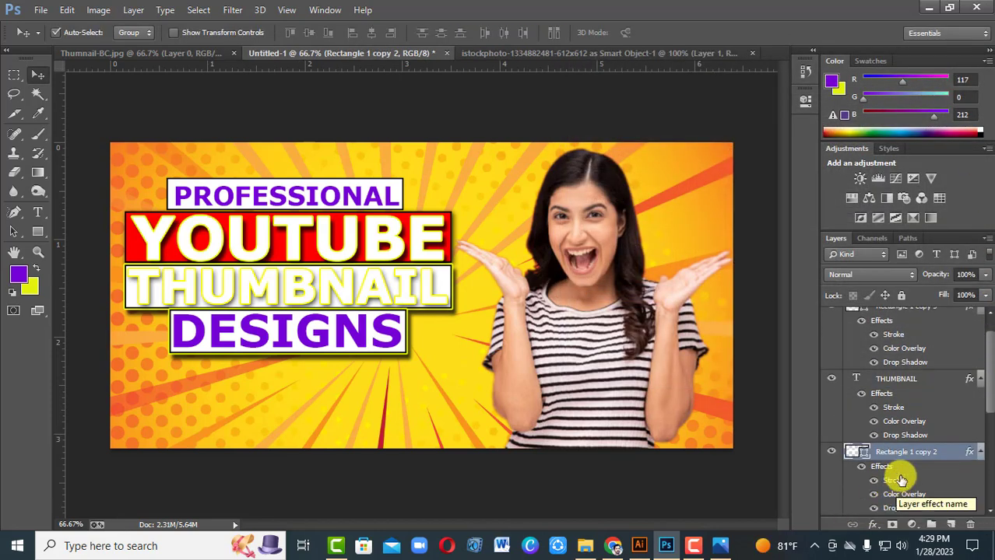
{"action": "left_click", "coordinate": [831, 453]}
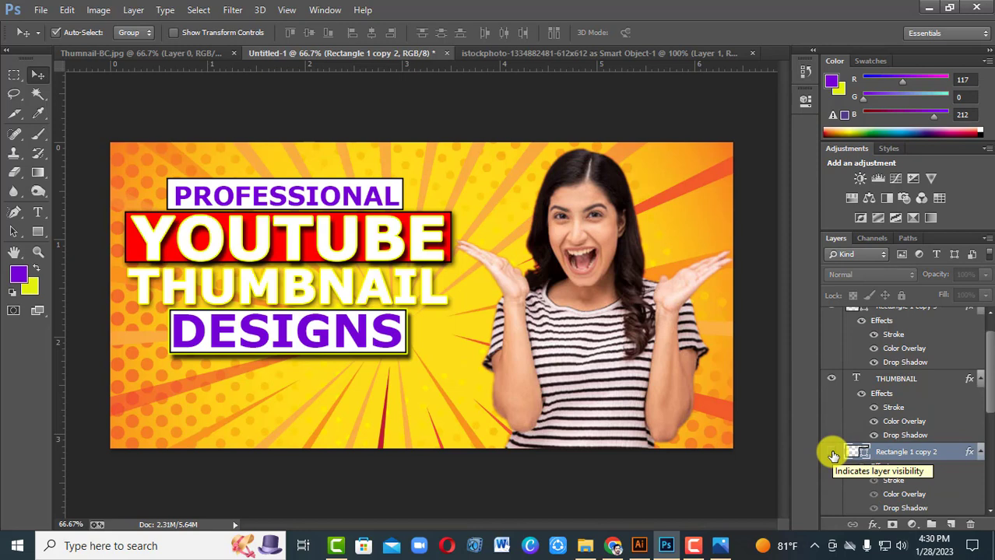
{"action": "left_click", "coordinate": [831, 452]}
{"action": "left_click_drag", "start_coordinate": [951, 454], "coordinate": [977, 527]}
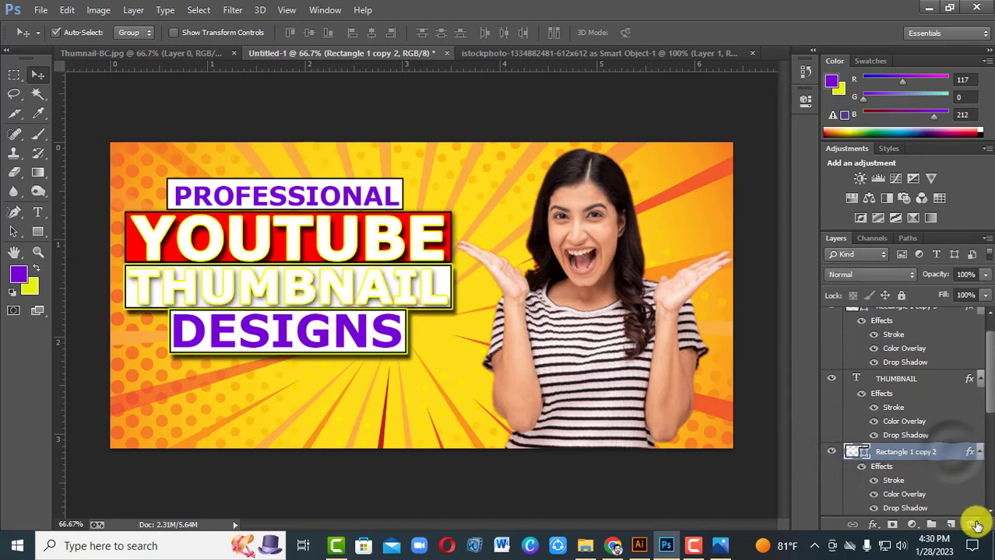
{"action": "left_click", "coordinate": [972, 526]}
Step: Duplicate the red rectangle behind YOUTUBE and place the copy directly below the THUMBNAIL text layer in the stacking order
{"action": "left_click", "coordinate": [448, 212]}
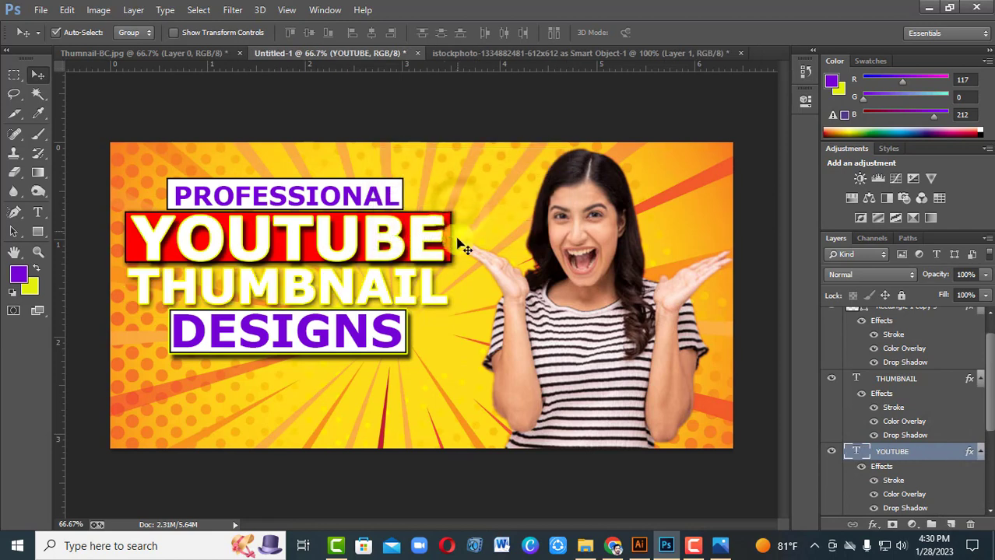
{"action": "left_click", "coordinate": [452, 251]}
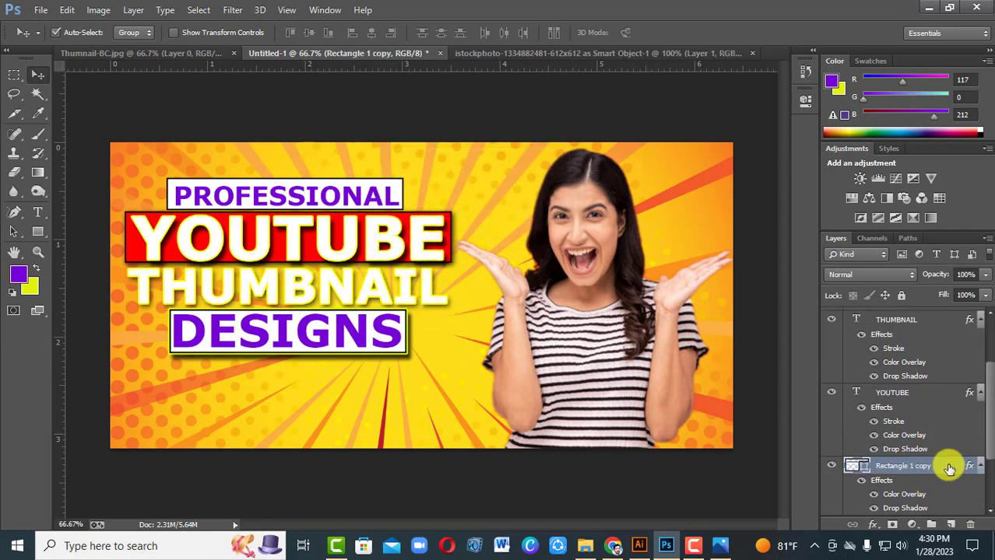
{"action": "left_click_drag", "start_coordinate": [948, 467], "coordinate": [938, 416]}
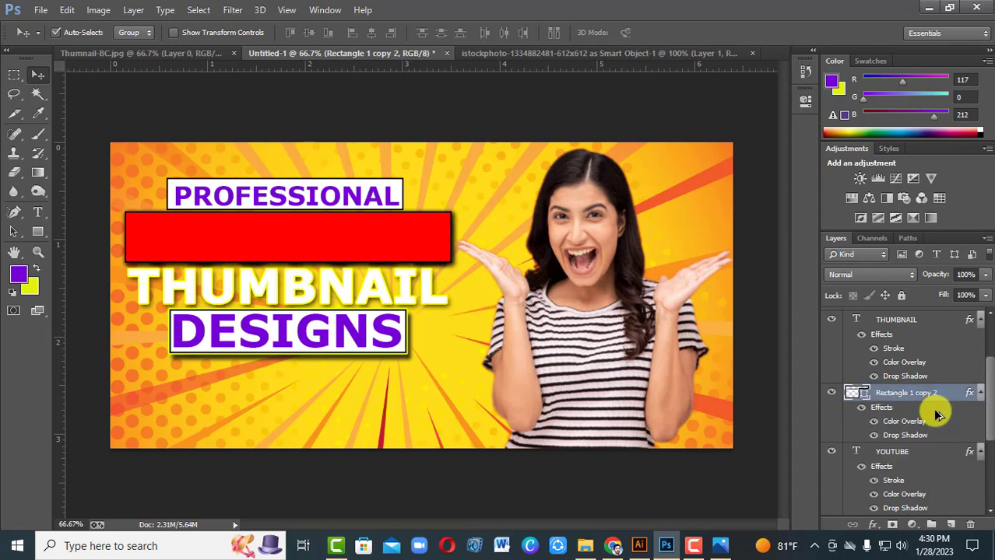
Step: Nudge the duplicated red rectangle straight down until it sits behind the THUMBNAIL text, just under the YOUTUBE rectangle
{"action": "key", "text": "Down"}
{"action": "key", "text": "Down"}
{"action": "key", "text": "Down"}
{"action": "key", "text": "Down"}
{"action": "key", "text": "Down"}
{"action": "key", "text": "Down"}
{"action": "key", "text": "Down"}
{"action": "key", "text": "Down"}
{"action": "key", "text": "Down"}
{"action": "key", "text": "Down"}
{"action": "key", "text": "Down"}
{"action": "key", "text": "Down"}
{"action": "key", "text": "Down"}
{"action": "key", "text": "Down"}
{"action": "key", "text": "Down"}
{"action": "key", "text": "Down"}
{"action": "key", "text": "Down"}
{"action": "key", "text": "Down"}
{"action": "key", "text": "Down"}
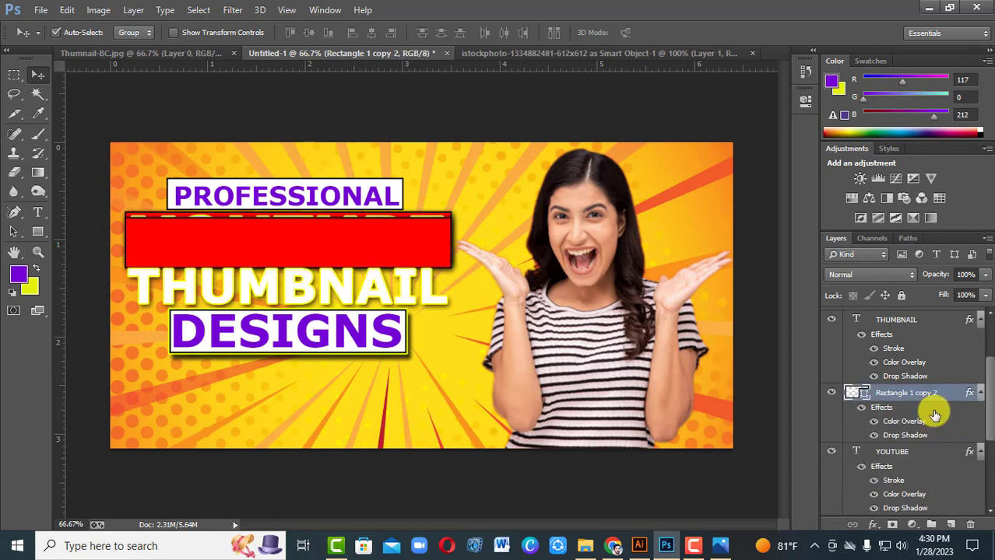
{"action": "key", "text": "Down"}
{"action": "key", "text": "Down"}
{"action": "key", "text": "Down"}
{"action": "key", "text": "Down"}
{"action": "key", "text": "Down"}
{"action": "key", "text": "Down"}
{"action": "key", "text": "Down"}
{"action": "key", "text": "Down"}
{"action": "key", "text": "Down"}
{"action": "key", "text": "Down"}
{"action": "key", "text": "Down"}
{"action": "key", "text": "Down"}
{"action": "key", "text": "Down"}
{"action": "key", "text": "Down"}
{"action": "key", "text": "Down"}
{"action": "key", "text": "Down"}
{"action": "key", "text": "Down"}
{"action": "key", "text": "Down"}
{"action": "key", "text": "Down"}
{"action": "key", "text": "Down"}
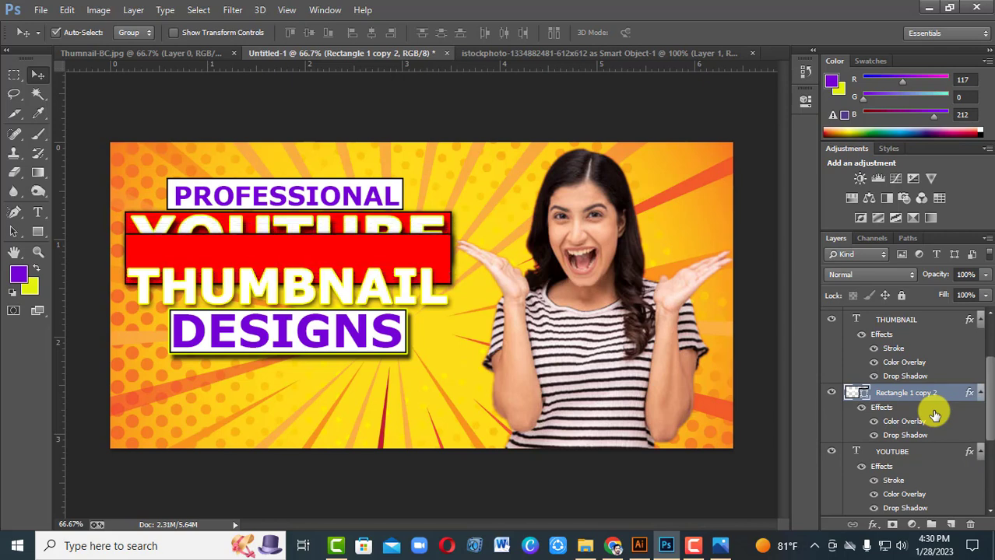
{"action": "key", "text": "Down"}
{"action": "key", "text": "Down"}
{"action": "key", "text": "Down"}
{"action": "key", "text": "Down"}
{"action": "key", "text": "Down"}
{"action": "key", "text": "Down"}
{"action": "key", "text": "Down"}
{"action": "key", "text": "Down"}
{"action": "key", "text": "Down"}
{"action": "key", "text": "Down"}
{"action": "key", "text": "Down"}
{"action": "key", "text": "Down"}
{"action": "key", "text": "Down"}
{"action": "key", "text": "Down"}
{"action": "key", "text": "Down"}
{"action": "key", "text": "Down"}
{"action": "key", "text": "Down"}
{"action": "key", "text": "Down"}
{"action": "key", "text": "Down"}
{"action": "key", "text": "Down"}
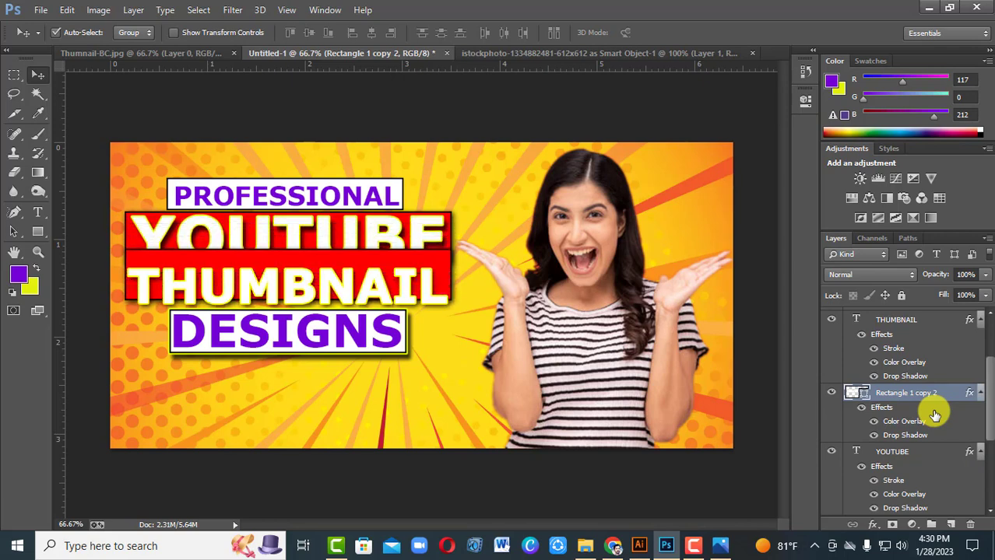
{"action": "key", "text": "Down"}
{"action": "key", "text": "Down"}
{"action": "key", "text": "Down"}
{"action": "key", "text": "Down"}
{"action": "key", "text": "Down"}
{"action": "key", "text": "Down"}
{"action": "key", "text": "Down"}
{"action": "key", "text": "Down"}
{"action": "key", "text": "Down"}
{"action": "key", "text": "Down"}
{"action": "key", "text": "Down"}
{"action": "key", "text": "Down"}
{"action": "key", "text": "Down"}
{"action": "key", "text": "Down"}
{"action": "key", "text": "Down"}
{"action": "key", "text": "Down"}
{"action": "key", "text": "Down"}
{"action": "key", "text": "Down"}
{"action": "key", "text": "Down"}
{"action": "key", "text": "Down"}
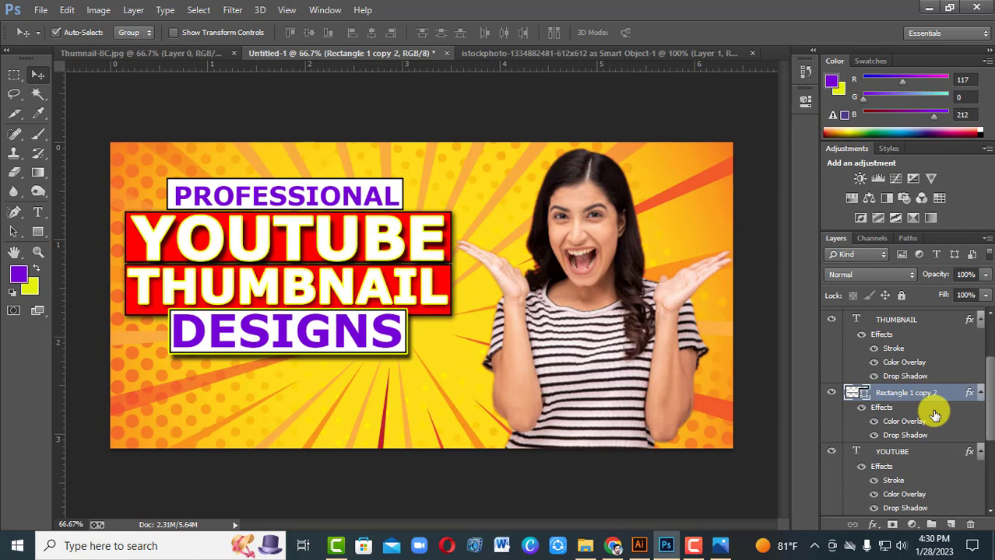
{"action": "key", "text": "Down"}
{"action": "key", "text": "Down"}
{"action": "key", "text": "Down"}
{"action": "key", "text": "Down"}
{"action": "key", "text": "Down"}
{"action": "key", "text": "Down"}
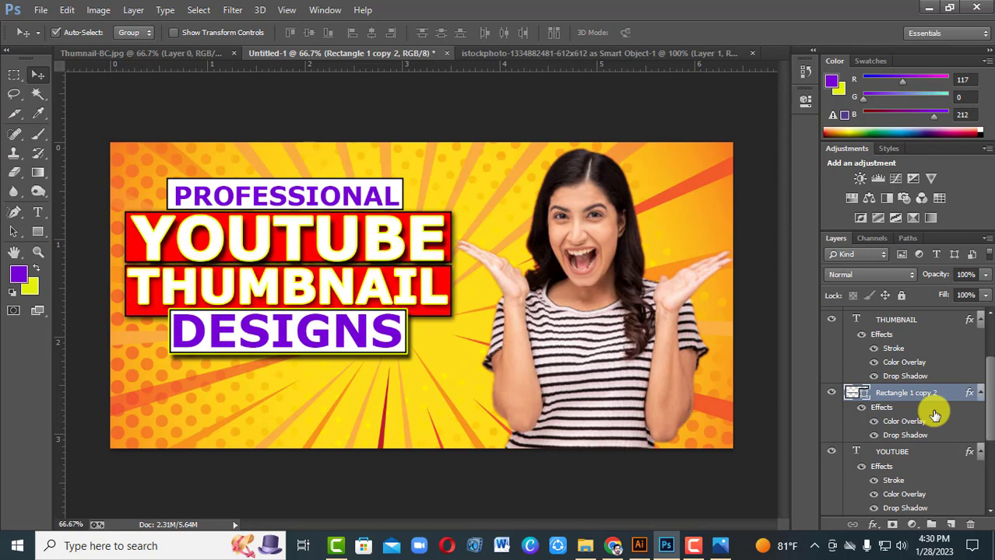
{"action": "key", "text": "Down"}
{"action": "key", "text": "Down"}
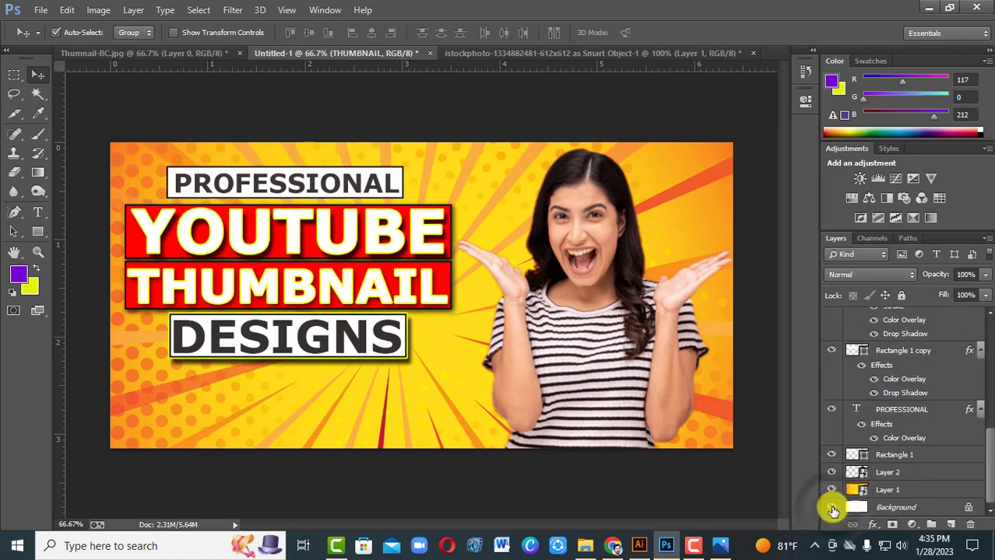
Step: Select all headline text and rectangle layers, from Rectangle 1 up to DESIGNS, and move them left to X 336 px
{"action": "left_click", "coordinate": [832, 454]}
{"action": "left_click", "coordinate": [831, 454]}
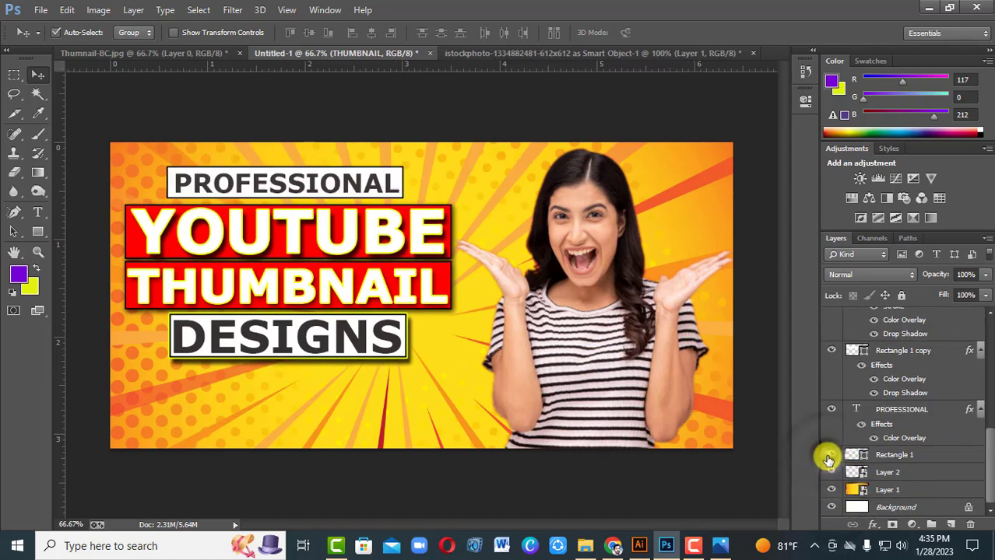
{"action": "left_click", "coordinate": [947, 456]}
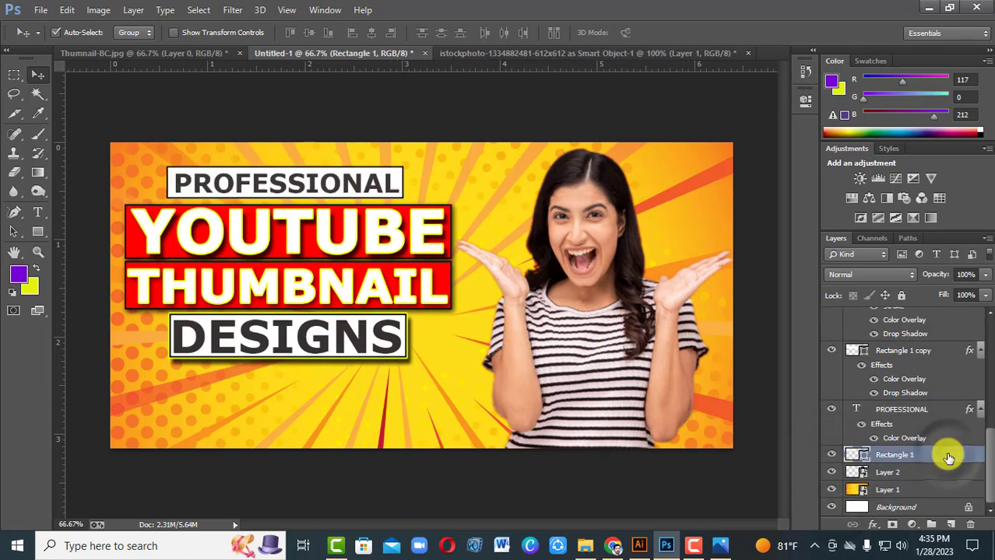
{"action": "scroll", "coordinate": [984, 456], "scroll_direction": "up", "scroll_amount": 2}
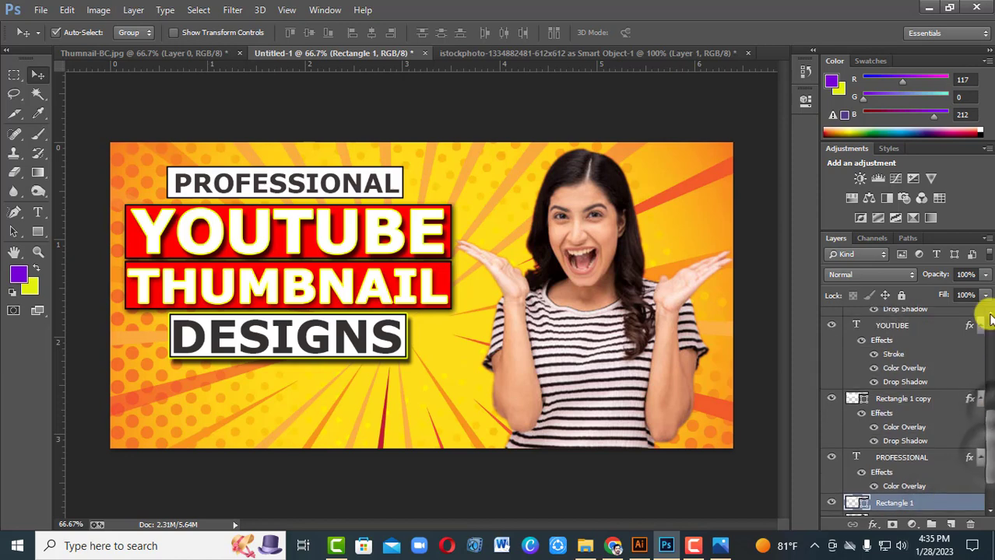
{"action": "scroll", "coordinate": [990, 411], "scroll_direction": "up", "scroll_amount": 5}
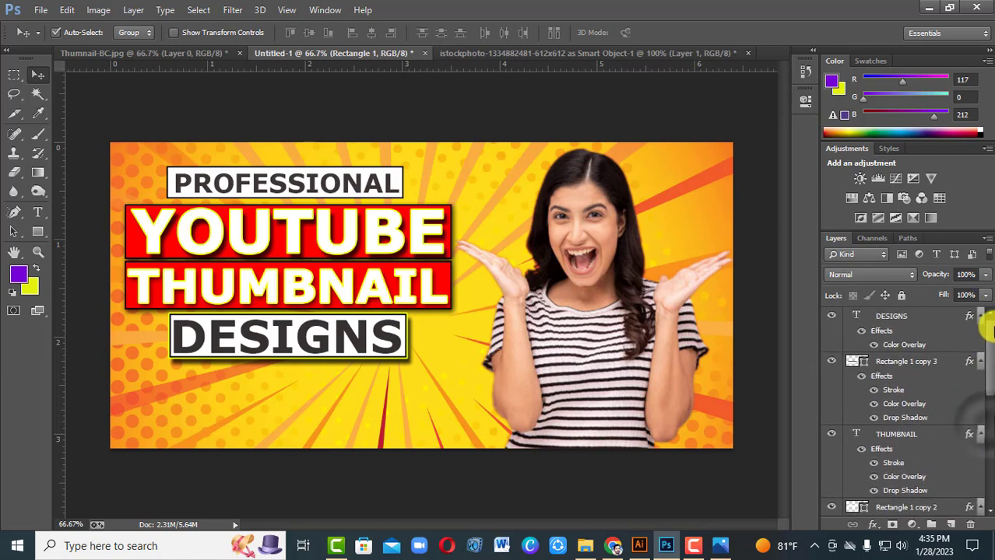
{"action": "left_click", "coordinate": [940, 317], "text": "shift"}
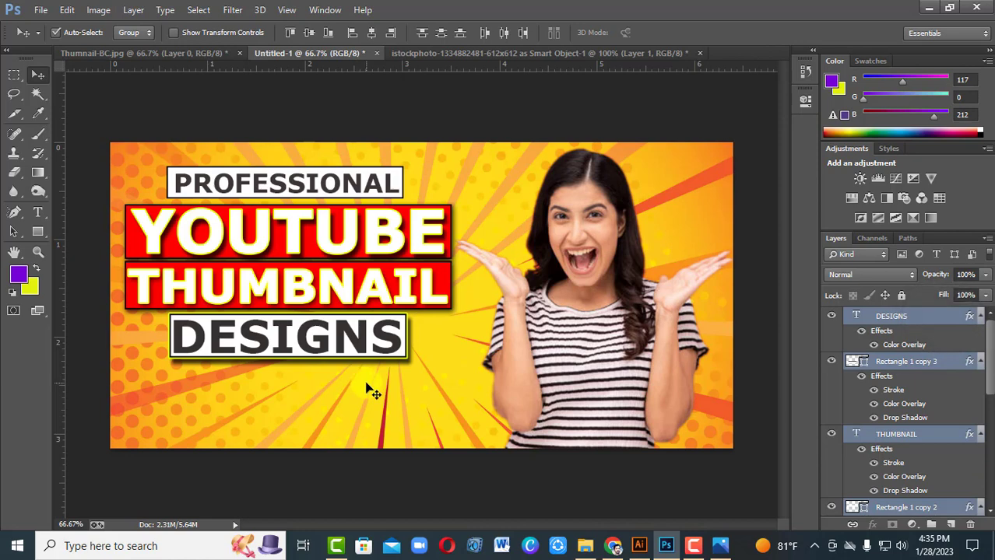
{"action": "key", "text": "ctrl+t"}
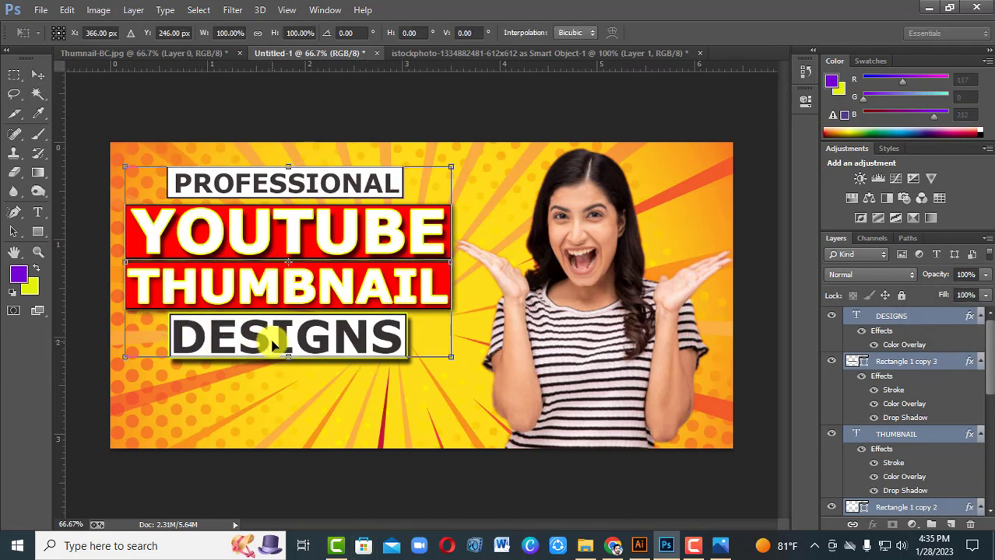
{"action": "key", "text": "Left"}
{"action": "key", "text": "Left"}
{"action": "key", "text": "Left"}
{"action": "key", "text": "Left"}
{"action": "key", "text": "Left"}
{"action": "key", "text": "Left"}
{"action": "key", "text": "Left"}
{"action": "key", "text": "Left"}
{"action": "key", "text": "Left"}
{"action": "key", "text": "Left"}
{"action": "key", "text": "Left"}
{"action": "key", "text": "Left"}
{"action": "key", "text": "Left"}
{"action": "key", "text": "Left"}
{"action": "key", "text": "Left"}
{"action": "key", "text": "Left"}
{"action": "key", "text": "Left"}
{"action": "key", "text": "Left"}
{"action": "key", "text": "Left"}
{"action": "key", "text": "Left"}
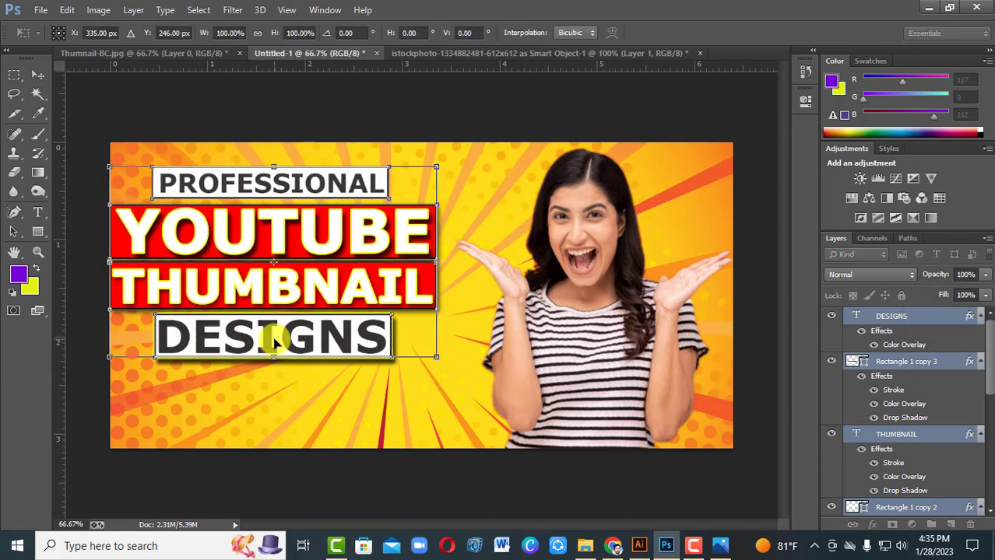
{"action": "key", "text": "Right"}
{"action": "key", "text": "Right"}
{"action": "key", "text": "Right"}
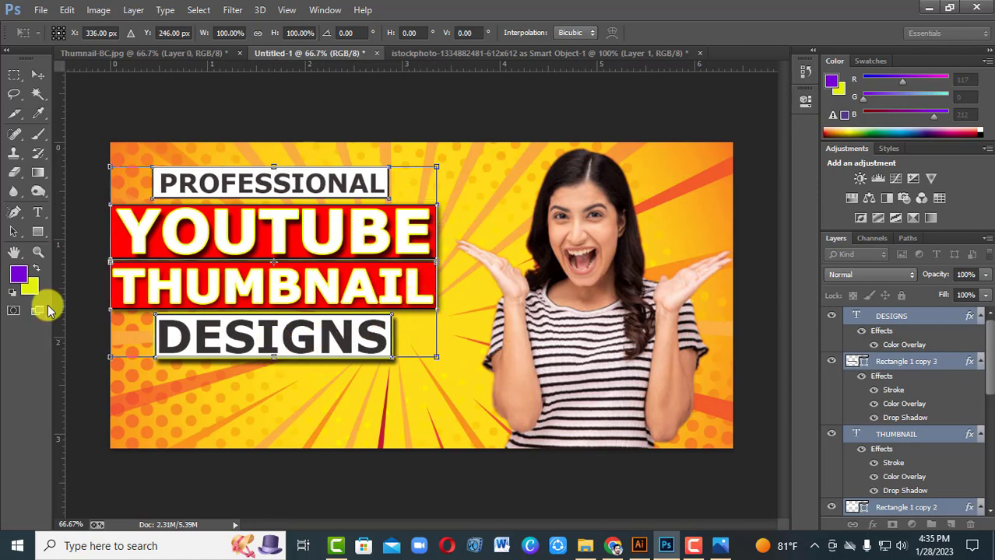
Step: Skew the selected headline layers vertically by about -3.1° so their right side slants upward
{"action": "right_click", "coordinate": [367, 267]}
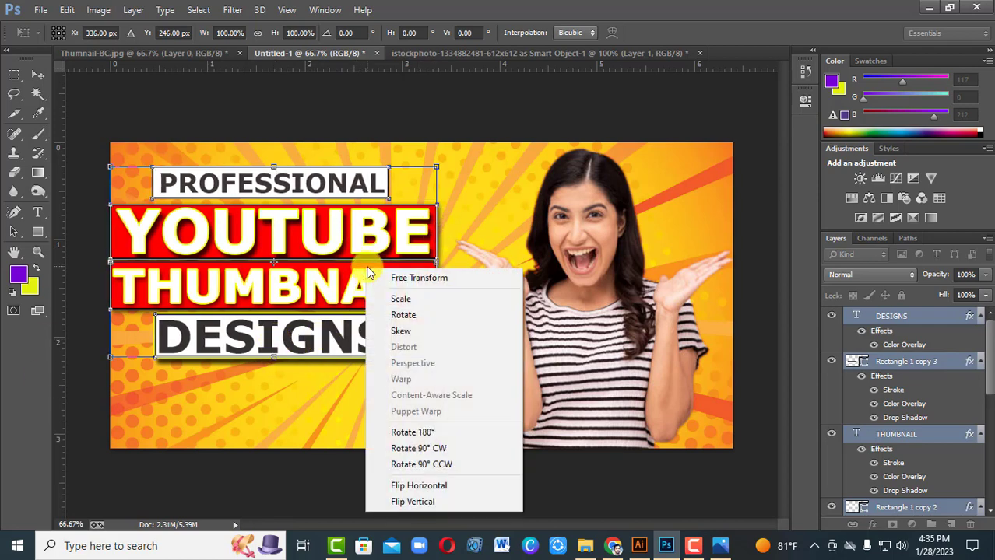
{"action": "left_click", "coordinate": [402, 331]}
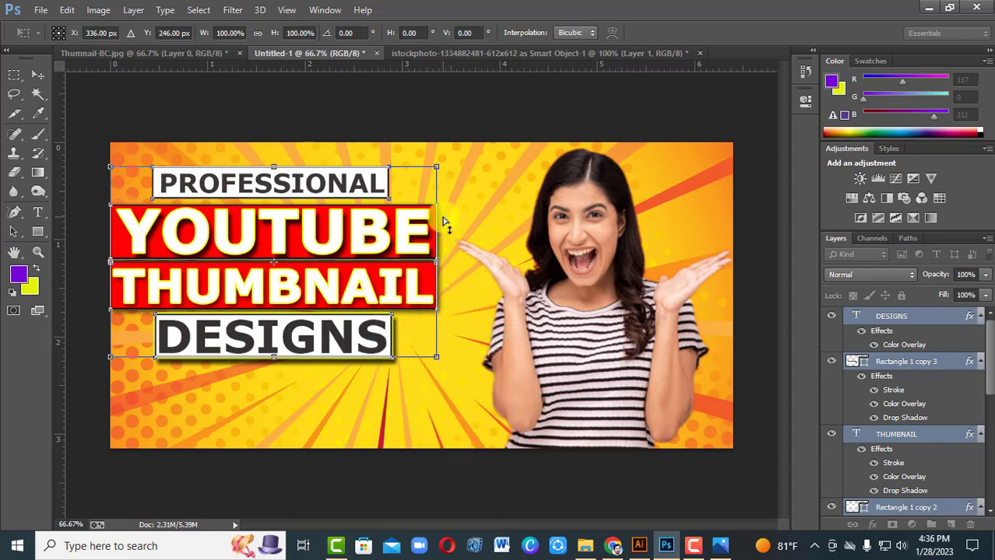
{"action": "left_click_drag", "start_coordinate": [443, 222], "coordinate": [448, 205]}
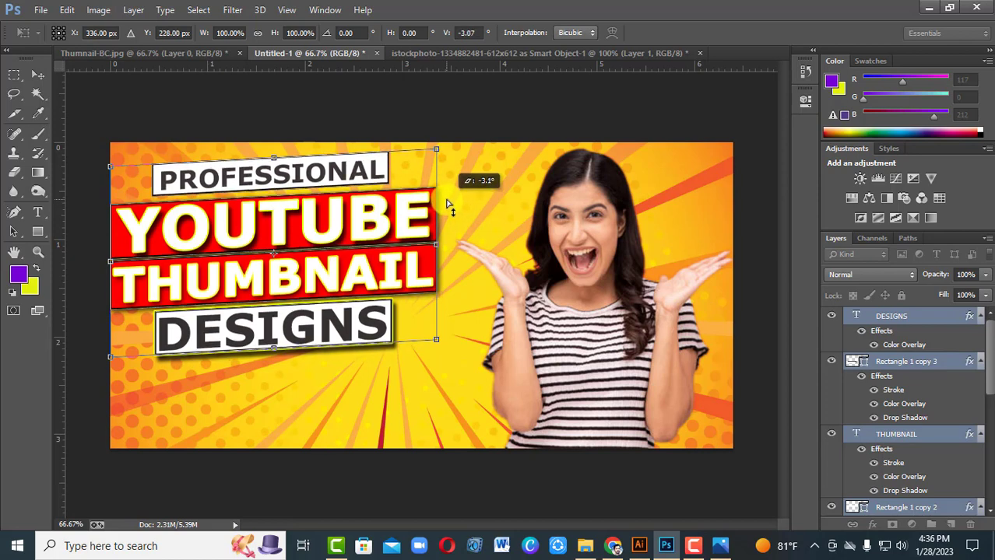
Step: Enlarge the slanted headline to about 105.45% width and 116.33% height, filling the space beside the woman
{"action": "left_click_drag", "start_coordinate": [436, 340], "coordinate": [473, 401]}
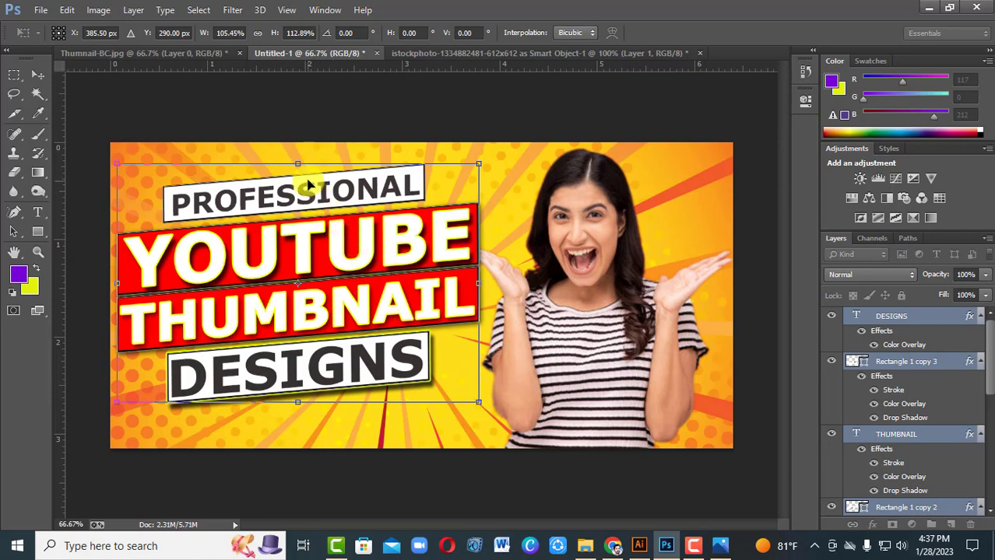
{"action": "left_click_drag", "start_coordinate": [299, 164], "coordinate": [297, 156]}
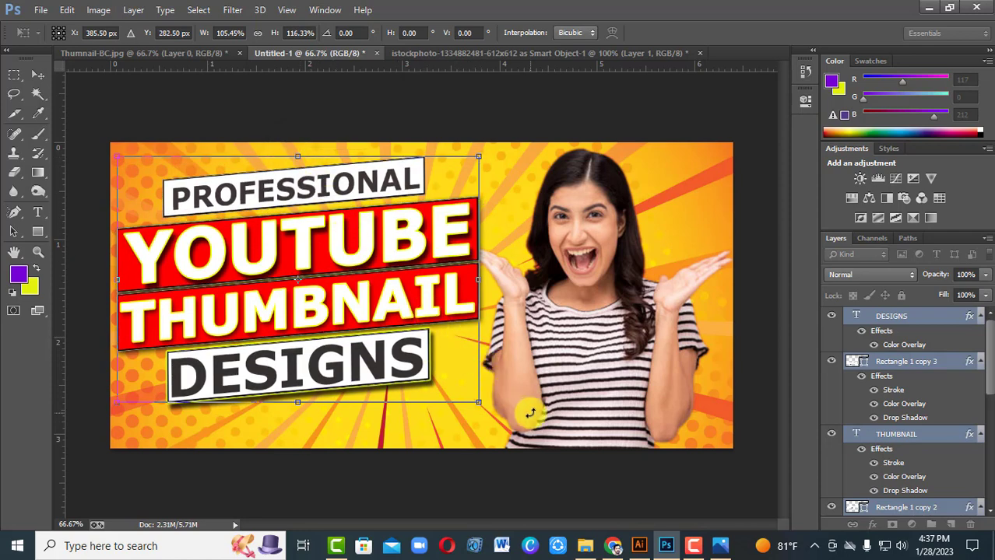
{"action": "key", "text": "Return"}
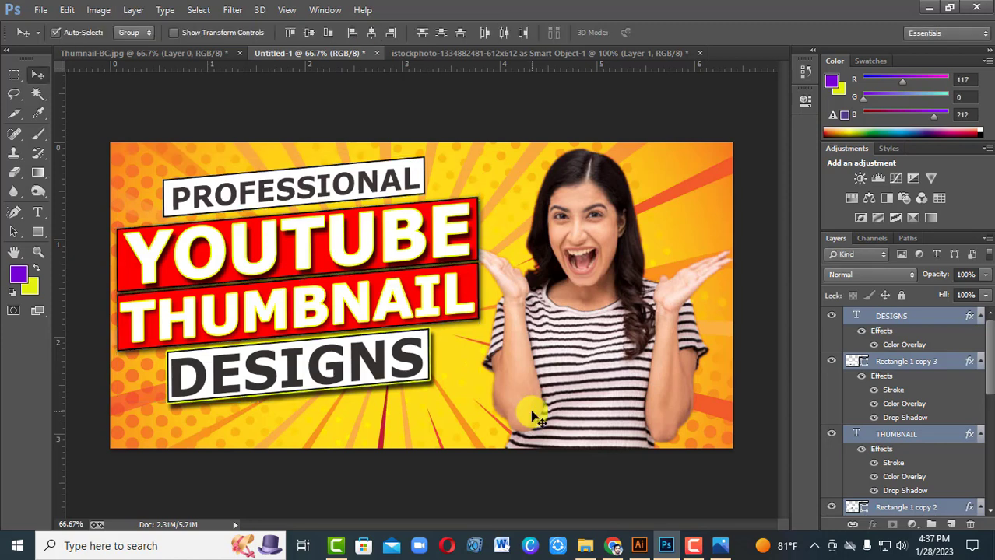
Step: Open the first five images from the Lighting Effect folder in Downloads
{"action": "left_click", "coordinate": [42, 10]}
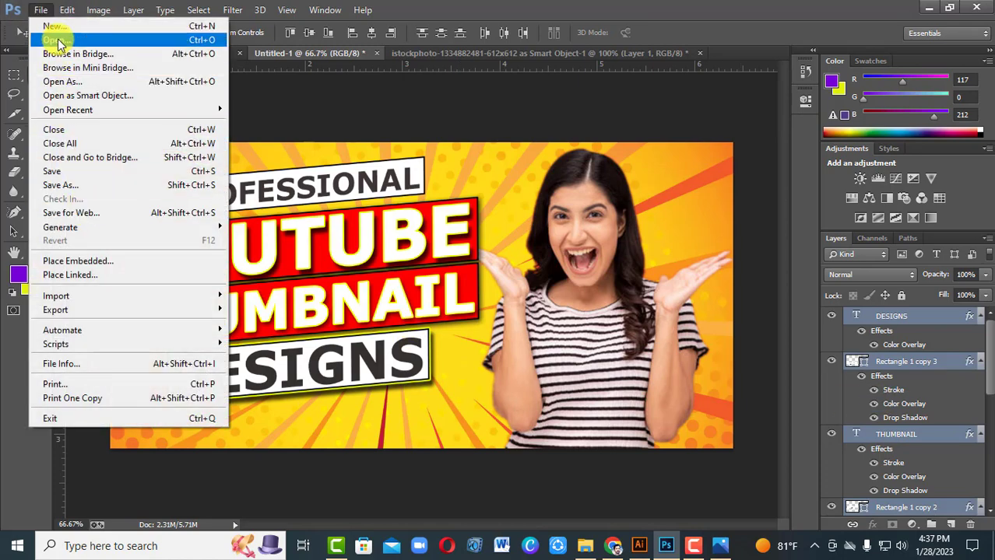
{"action": "left_click", "coordinate": [56, 41]}
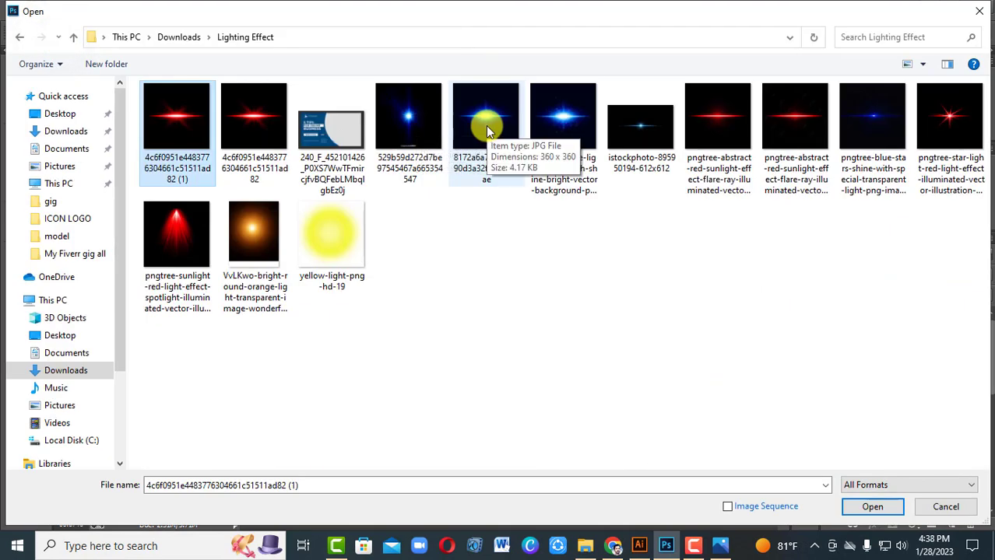
{"action": "left_click", "coordinate": [485, 125], "text": "shift"}
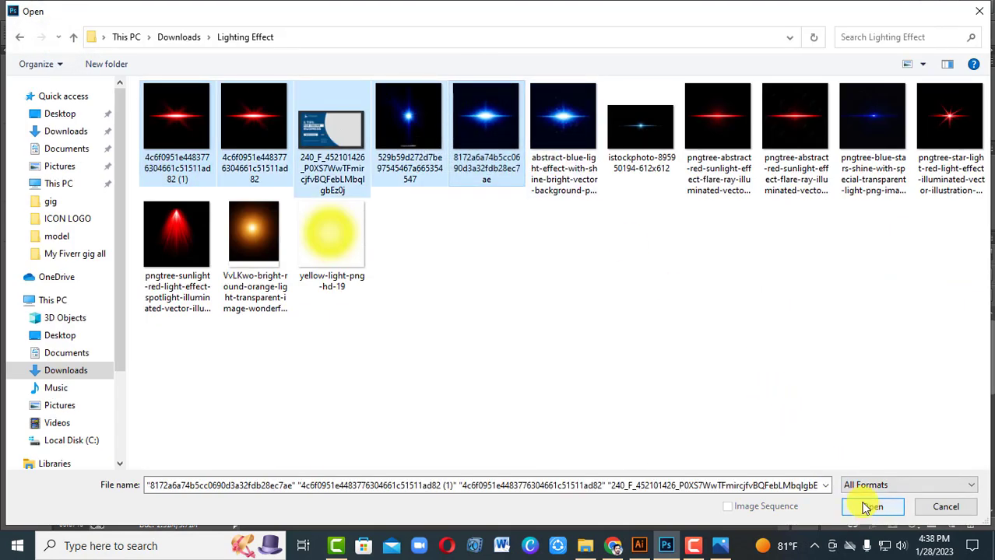
{"action": "left_click", "coordinate": [865, 506]}
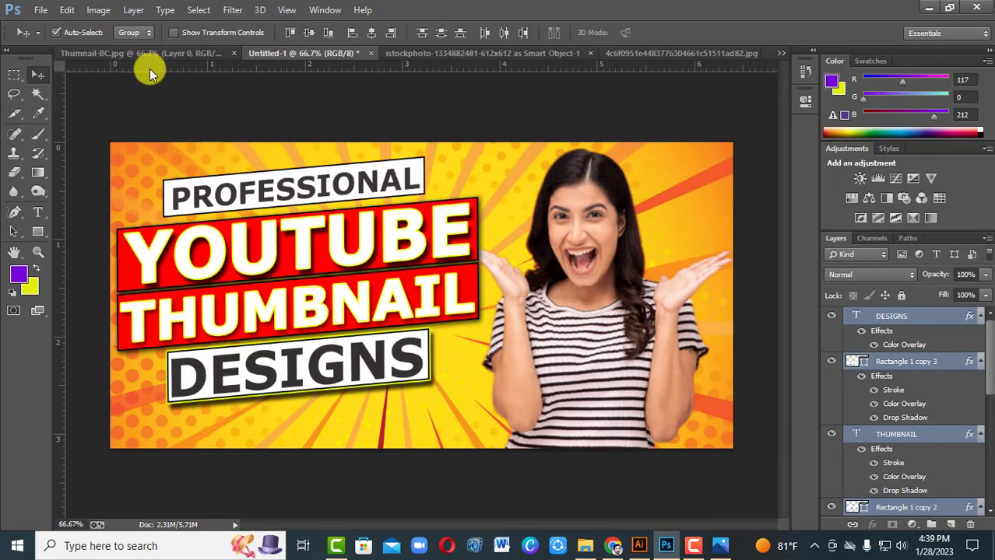
Step: Find the open image of the red light flare and copy it into the Untitled-1 thumbnail over the headline
{"action": "left_click", "coordinate": [148, 58]}
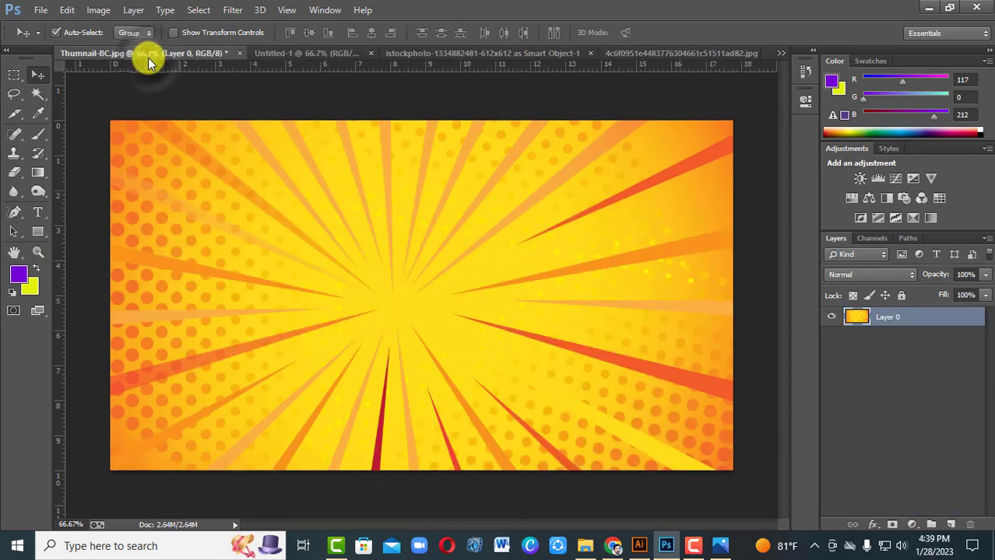
{"action": "left_click", "coordinate": [281, 56]}
{"action": "left_click", "coordinate": [444, 53]}
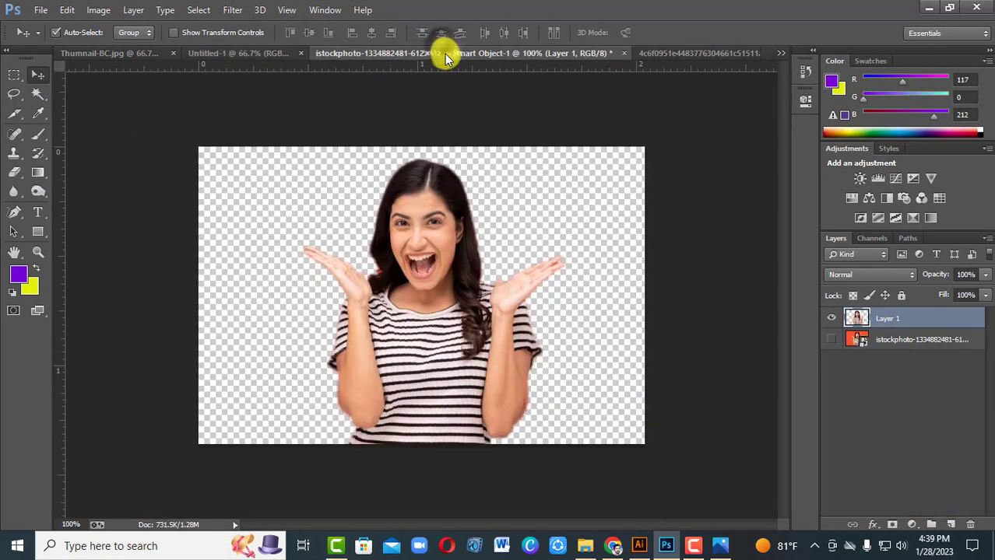
{"action": "left_click", "coordinate": [671, 56]}
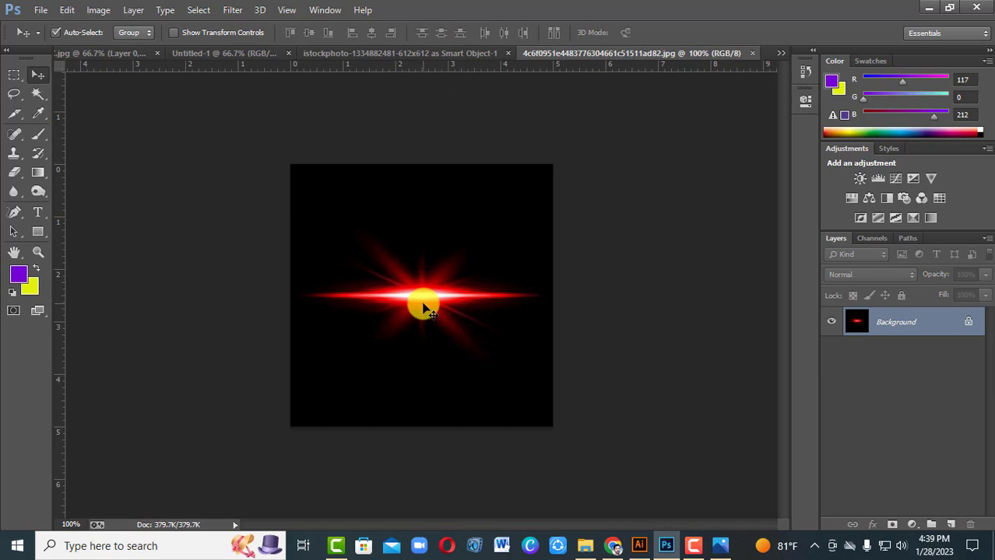
{"action": "left_click_drag", "start_coordinate": [423, 309], "coordinate": [246, 76]}
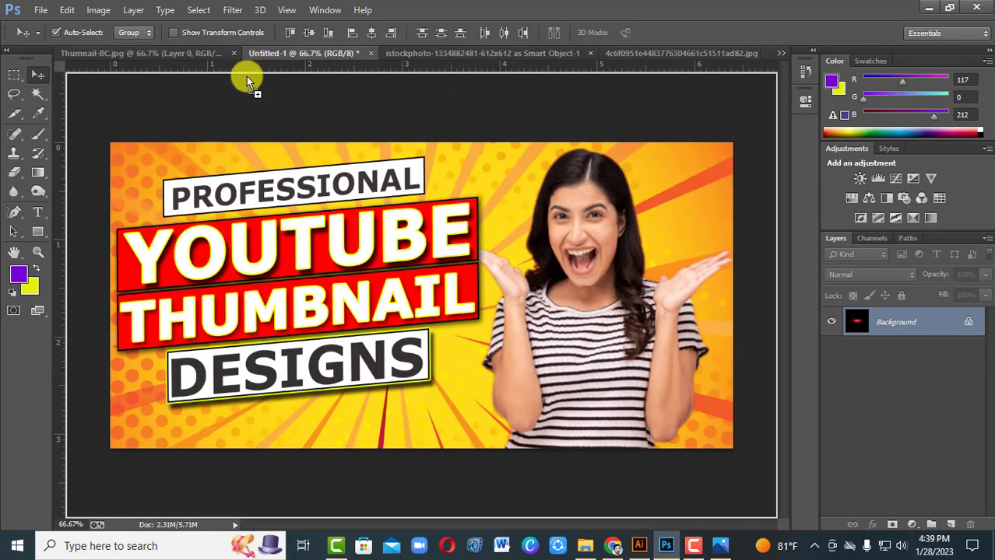
{"action": "left_click_drag", "start_coordinate": [371, 323], "coordinate": [372, 326]}
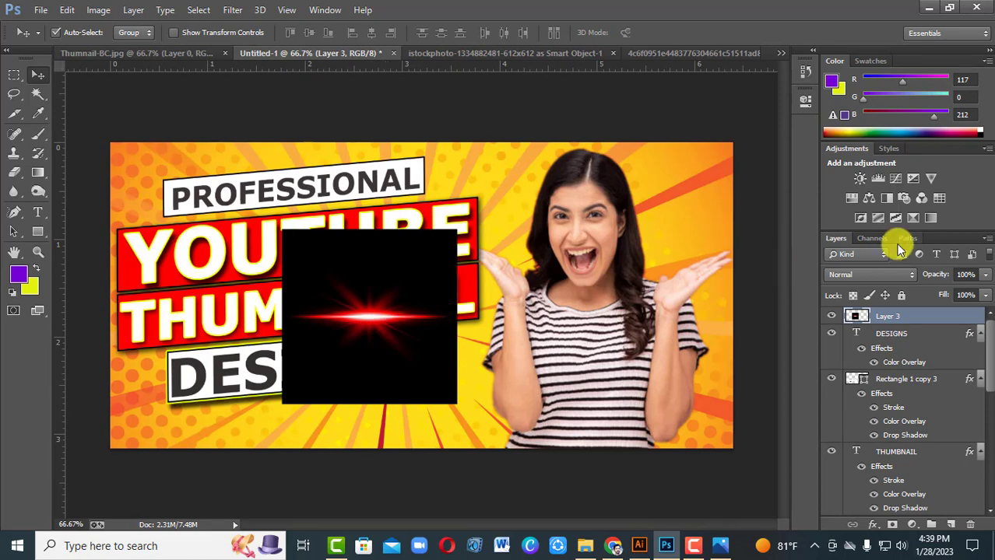
Step: Set the flare layer's blend mode to Linear Dodge (Add) and toggle its visibility to compare the effect
{"action": "left_click", "coordinate": [911, 277]}
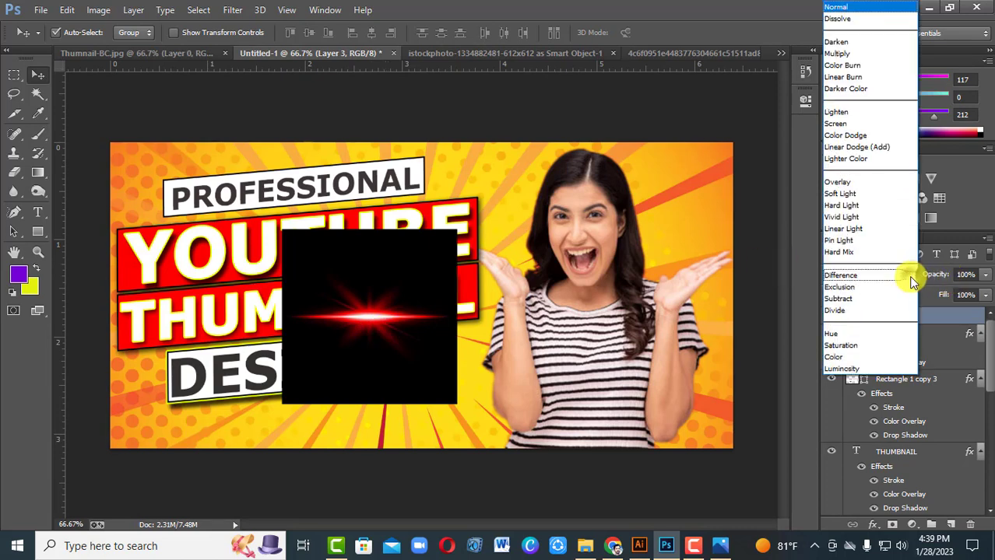
{"action": "left_click", "coordinate": [890, 148]}
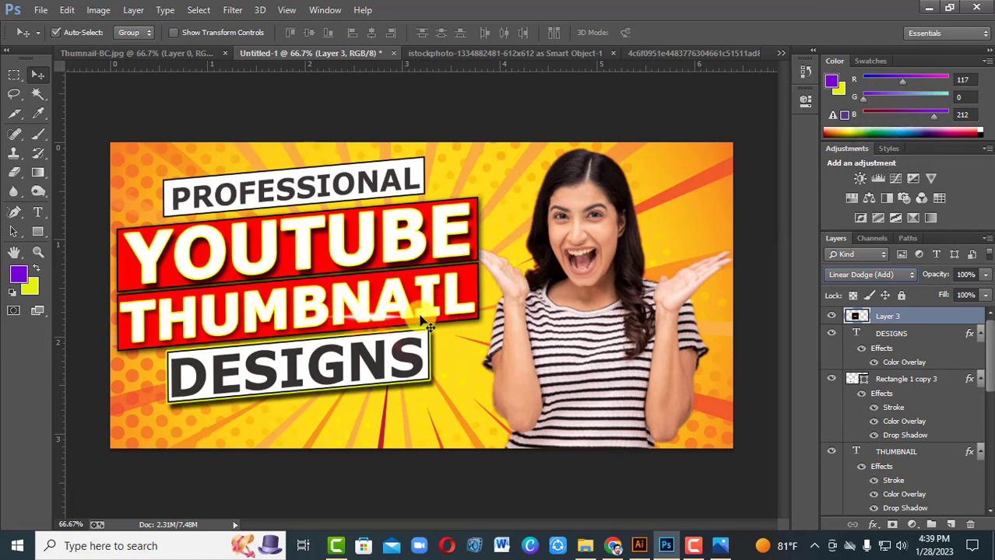
{"action": "left_click", "coordinate": [831, 316]}
{"action": "left_click", "coordinate": [831, 316]}
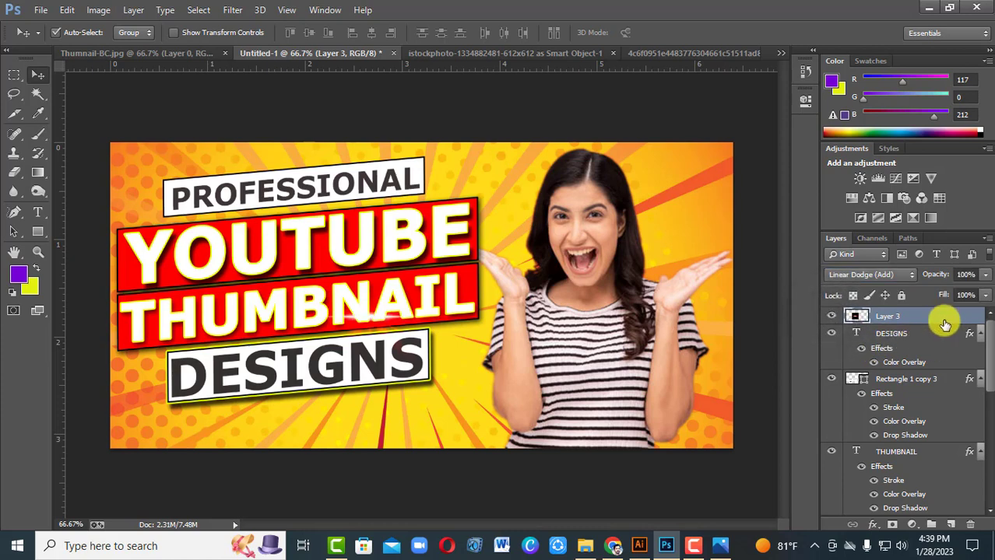
Step: Rotate the flare about -5.17° along THUMBNAIL's lower edge at X 199.61 px, Y 415.22 px, and place copies along other headline rectangle edges
{"action": "key", "text": "ctrl+t"}
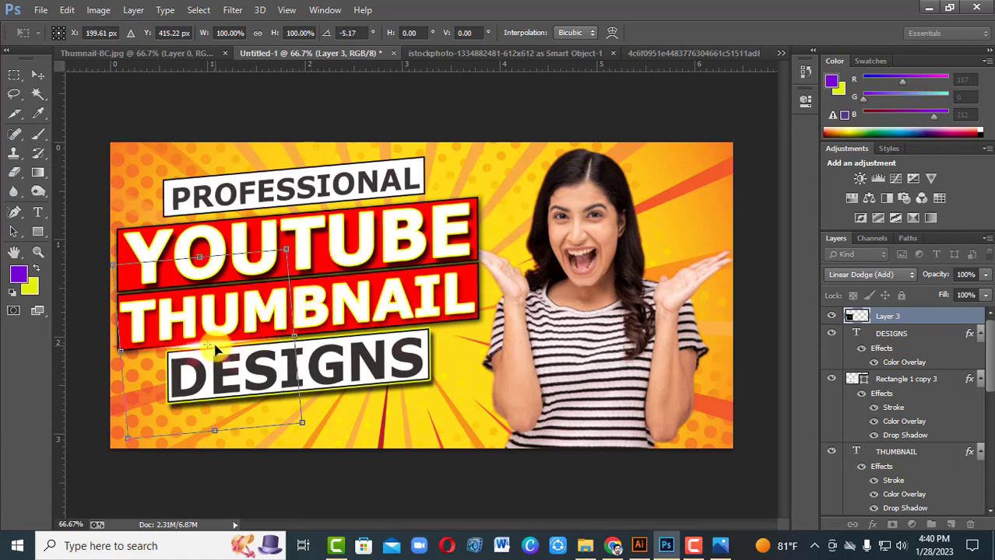
{"action": "key", "text": "Return"}
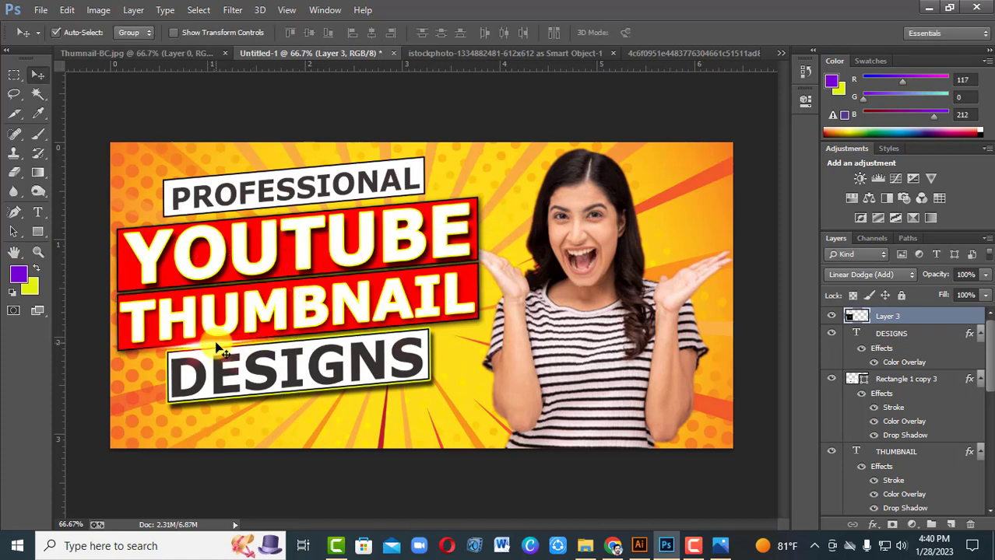
{"action": "left_click_drag", "start_coordinate": [221, 350], "coordinate": [461, 206]}
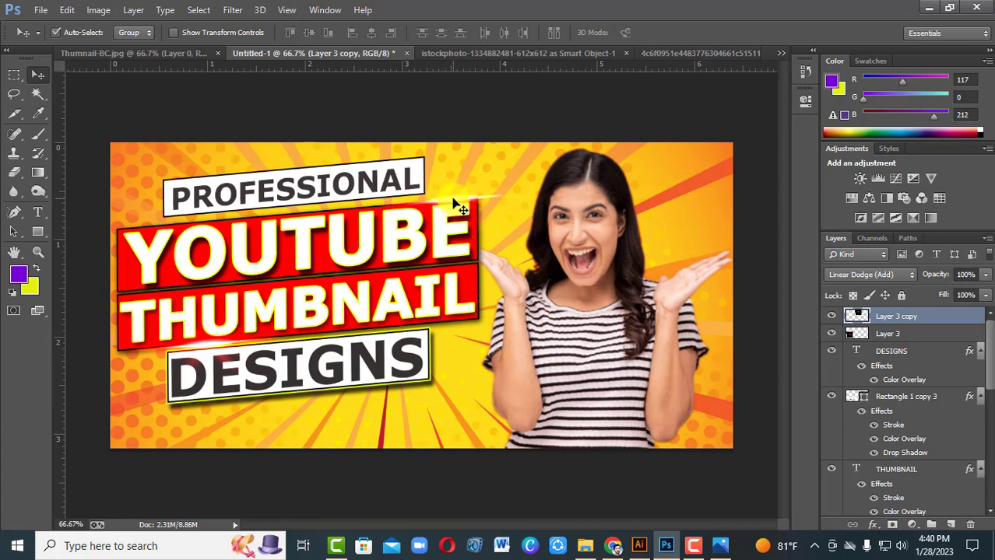
{"action": "left_click_drag", "start_coordinate": [455, 203], "coordinate": [302, 389]}
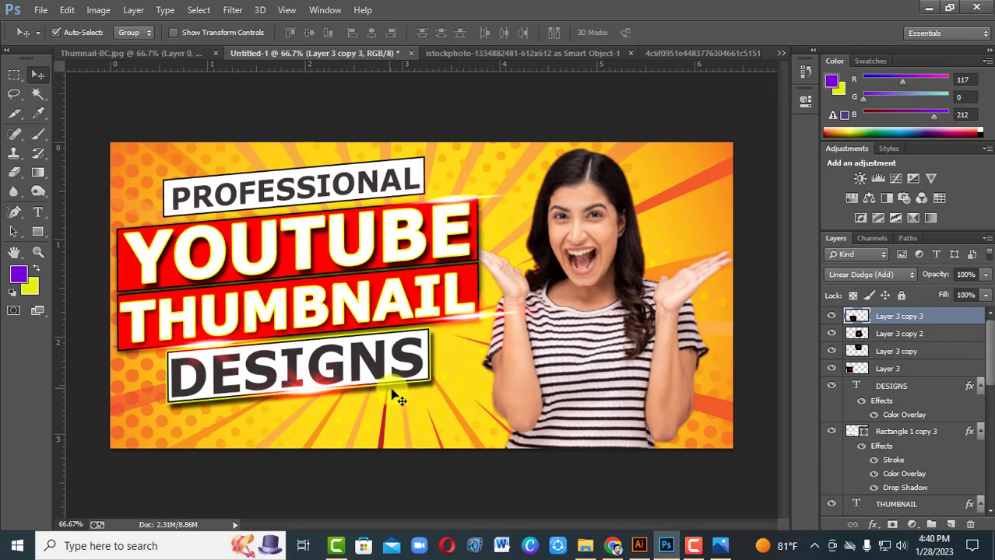
{"action": "left_click_drag", "start_coordinate": [344, 365], "coordinate": [176, 192]}
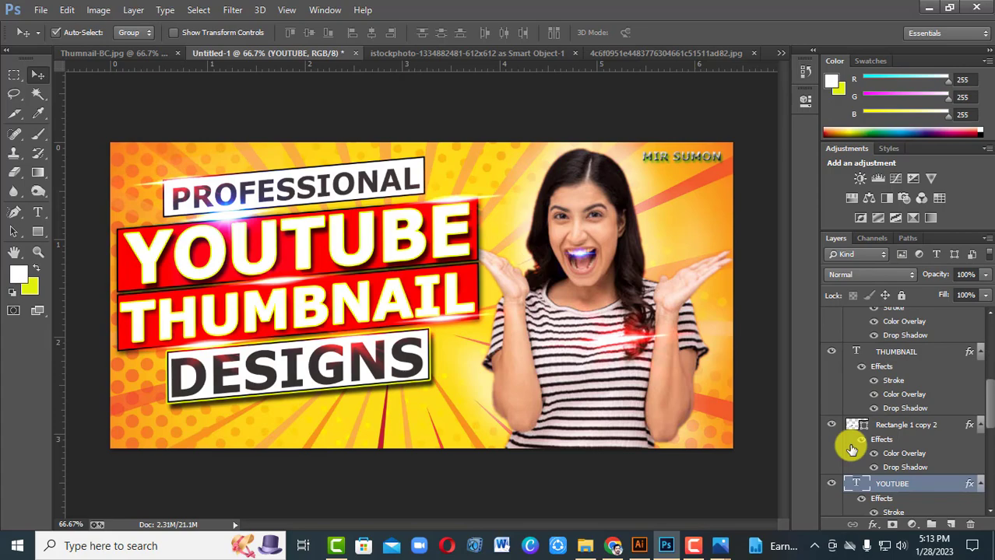
Step: Export the finished thumbnail for the web as a maximum-quality JPEG named FB-THAMBNAIL.jpg on the Desktop
{"action": "left_click", "coordinate": [42, 10]}
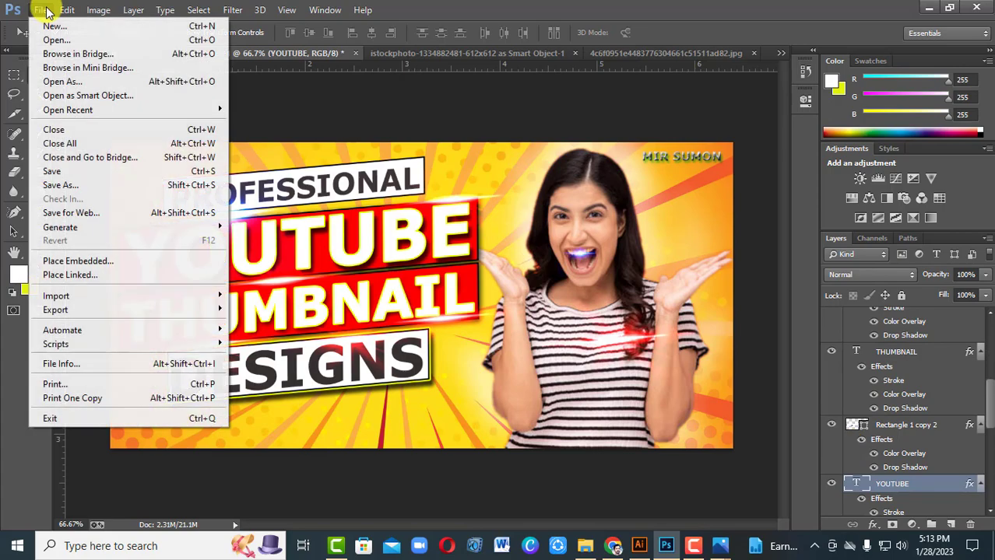
{"action": "left_click", "coordinate": [80, 216]}
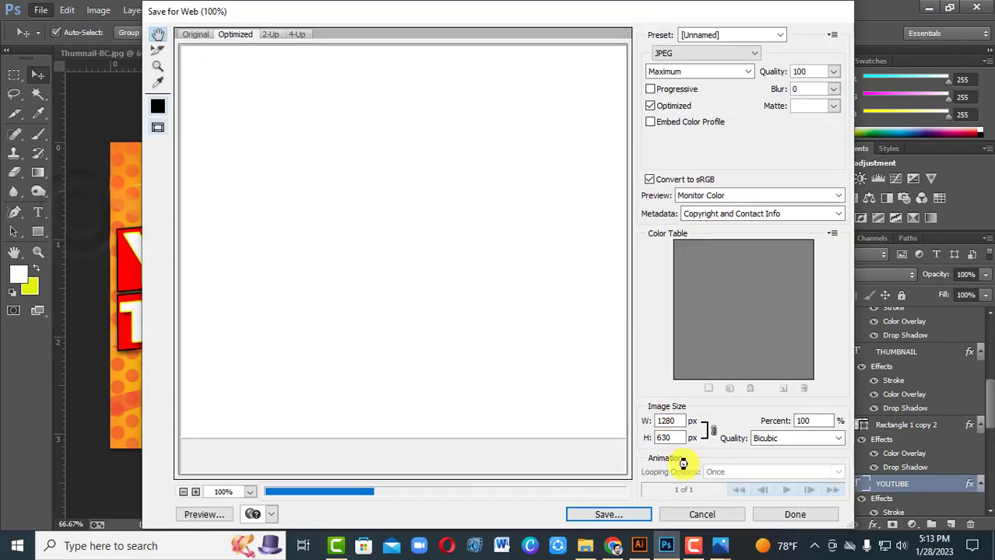
{"action": "left_click", "coordinate": [632, 515]}
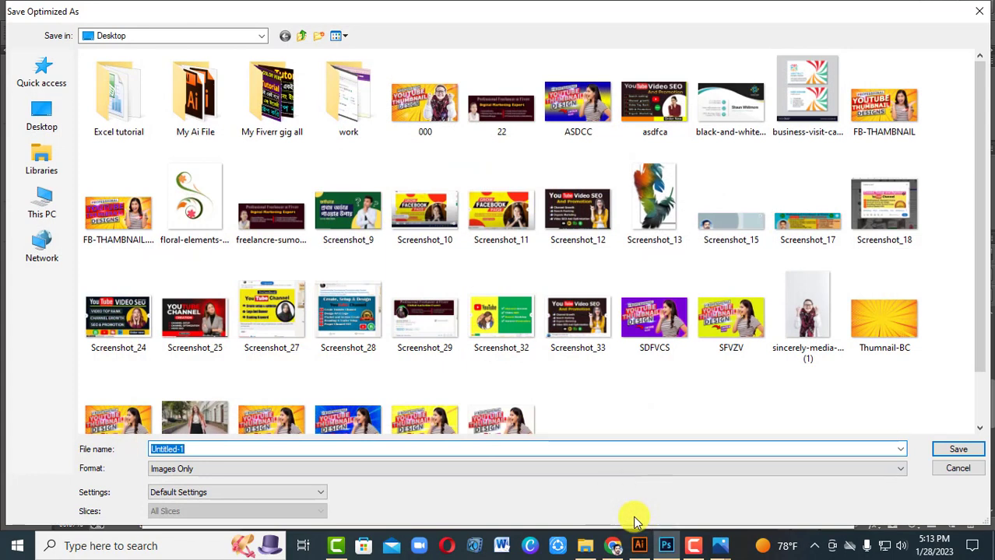
{"action": "type", "text": "F"}
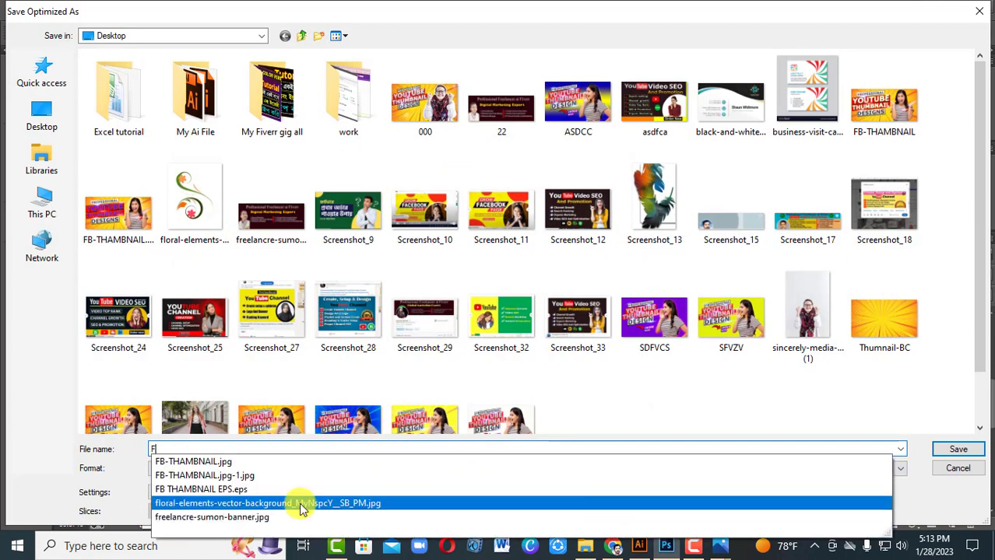
{"action": "left_click", "coordinate": [204, 463]}
{"action": "left_click", "coordinate": [954, 451]}
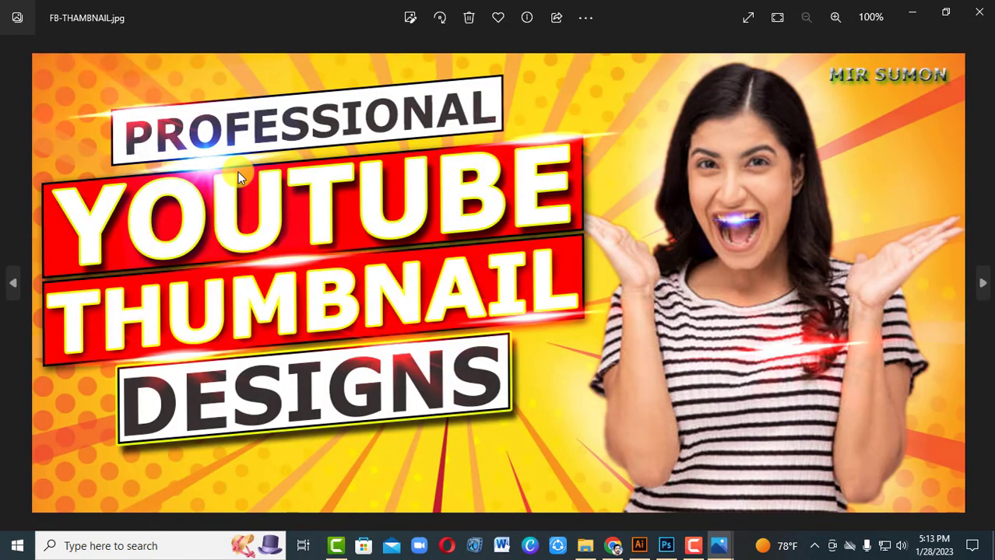